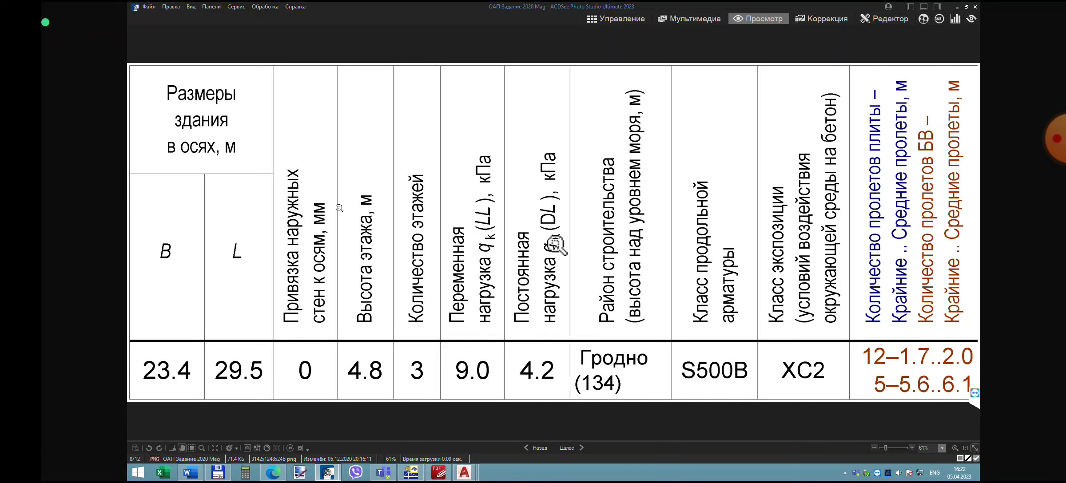
- Switch to the RFEM beam model and view the full bending-moment envelope across all five spans
{"action": "left_click", "coordinate": [1057, 139]}
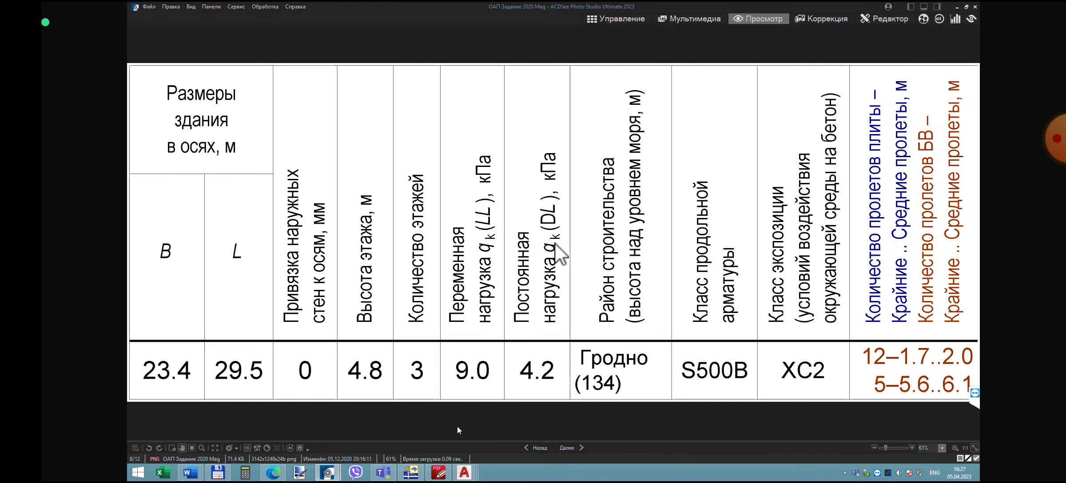
{"action": "key", "text": "alt+Tab"}
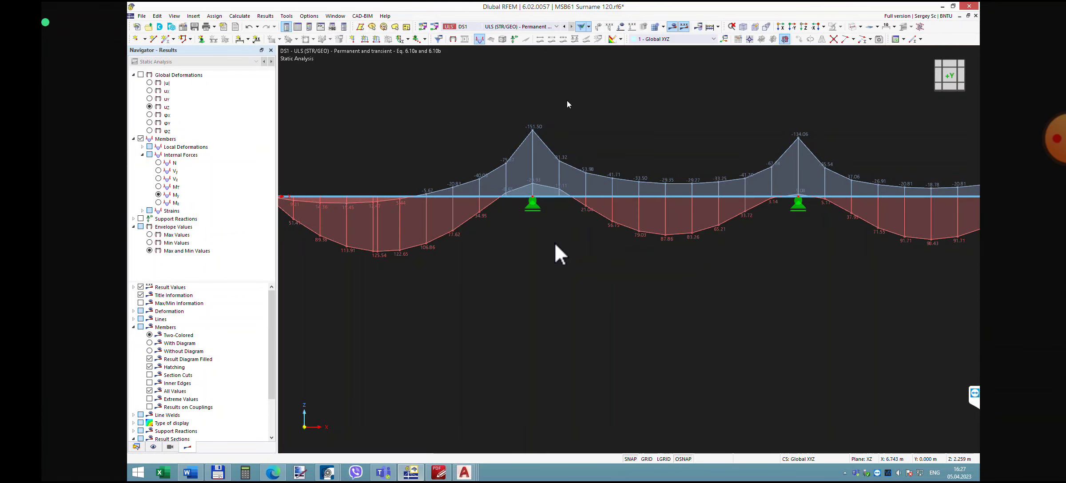
{"action": "middle_click", "coordinate": [555, 243]}
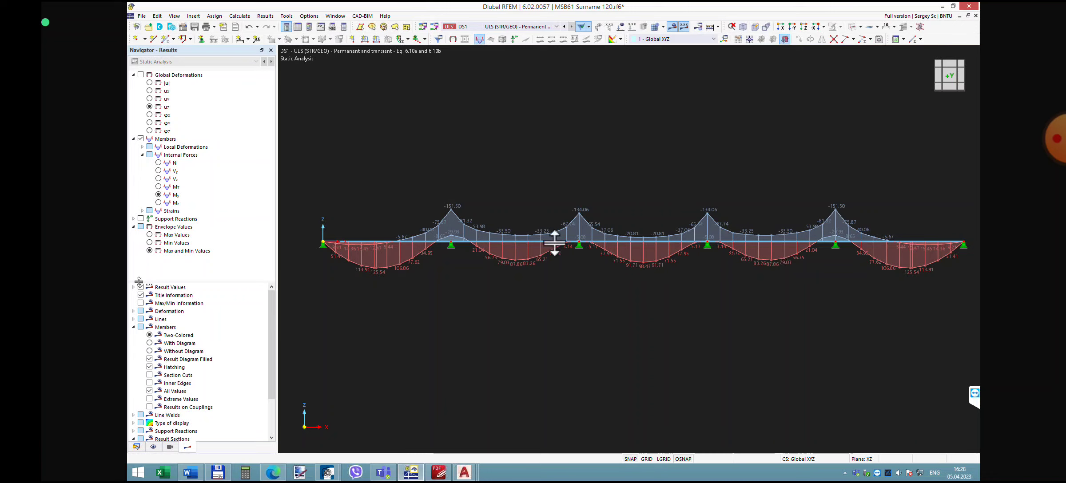
- Try labelling only extreme values and showing inner edges on the member diagram, and restore the display of all values
{"action": "left_click", "coordinate": [149, 398]}
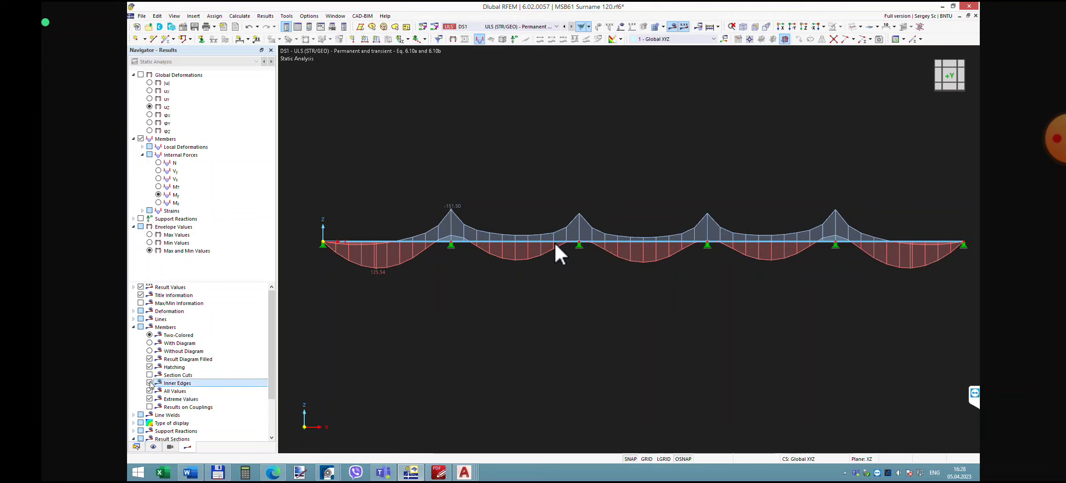
{"action": "left_click", "coordinate": [149, 383]}
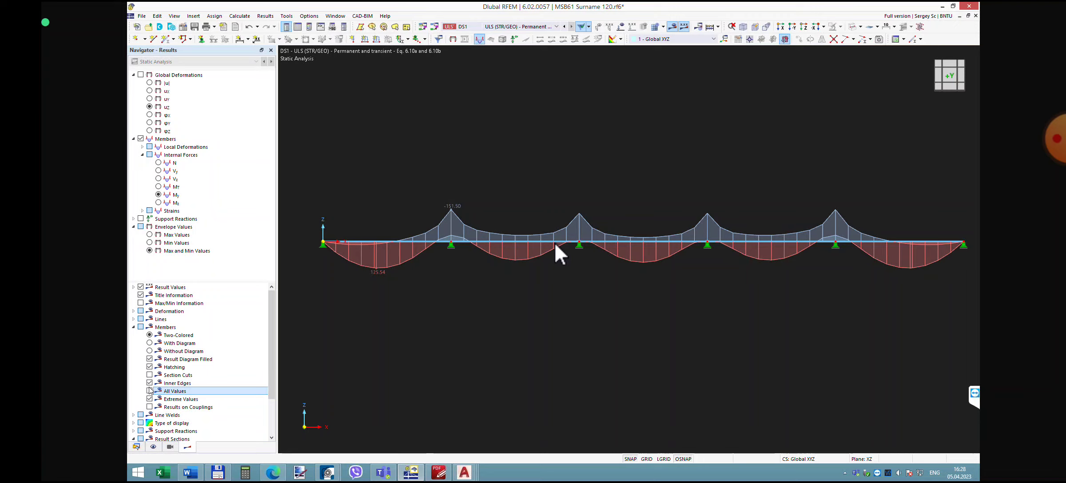
{"action": "left_click", "coordinate": [150, 382]}
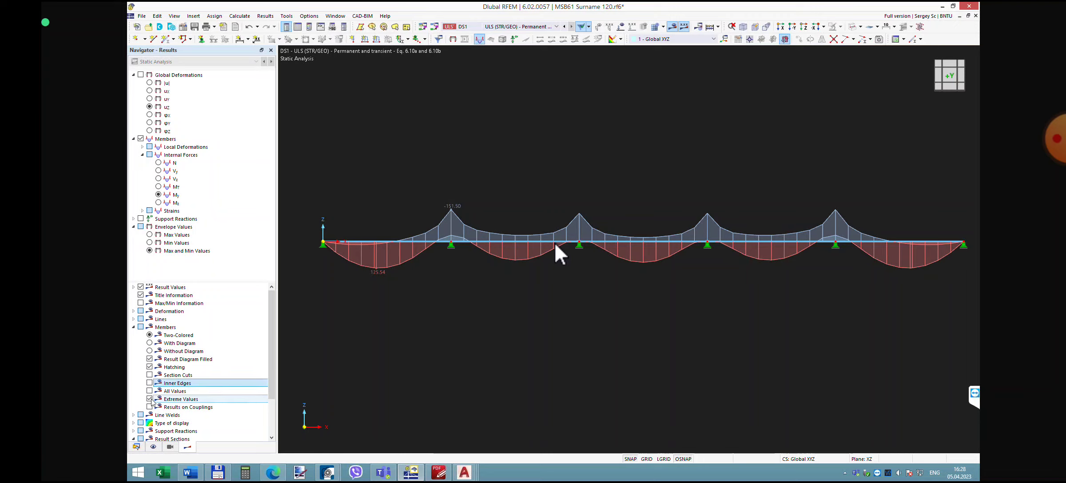
{"action": "left_click", "coordinate": [150, 399]}
{"action": "left_click", "coordinate": [149, 391]}
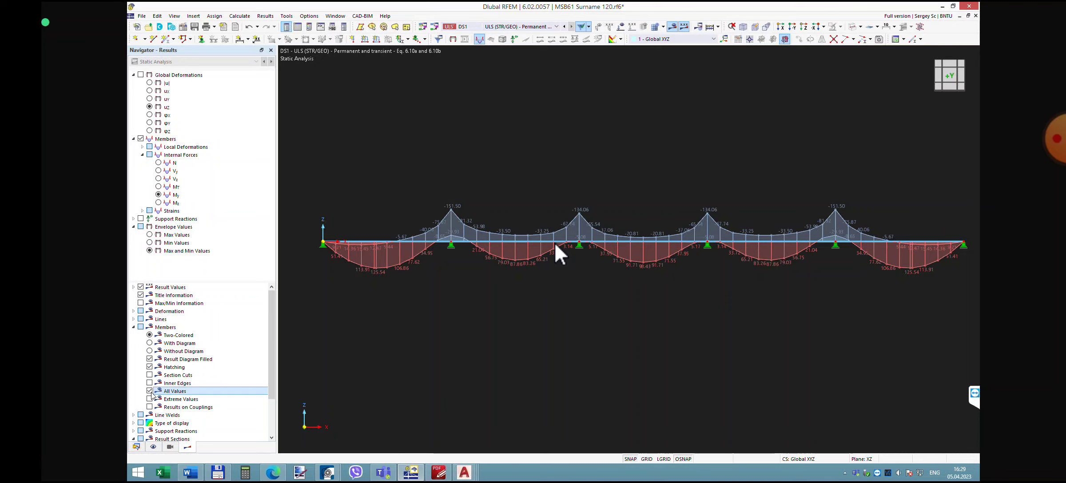
- Display the moment results of load case LC1 (LL1) together with its applied load
{"action": "left_click", "coordinate": [513, 27]}
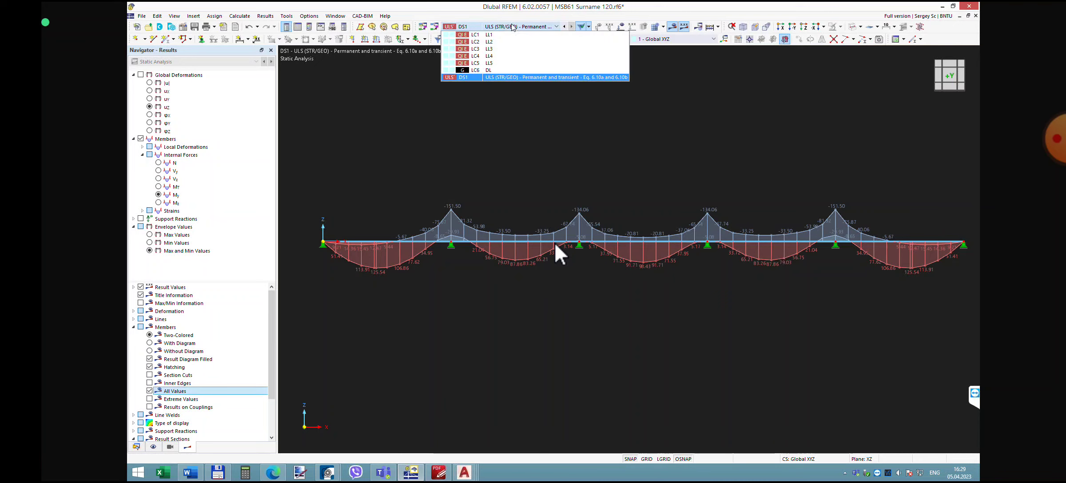
{"action": "left_click", "coordinate": [507, 35]}
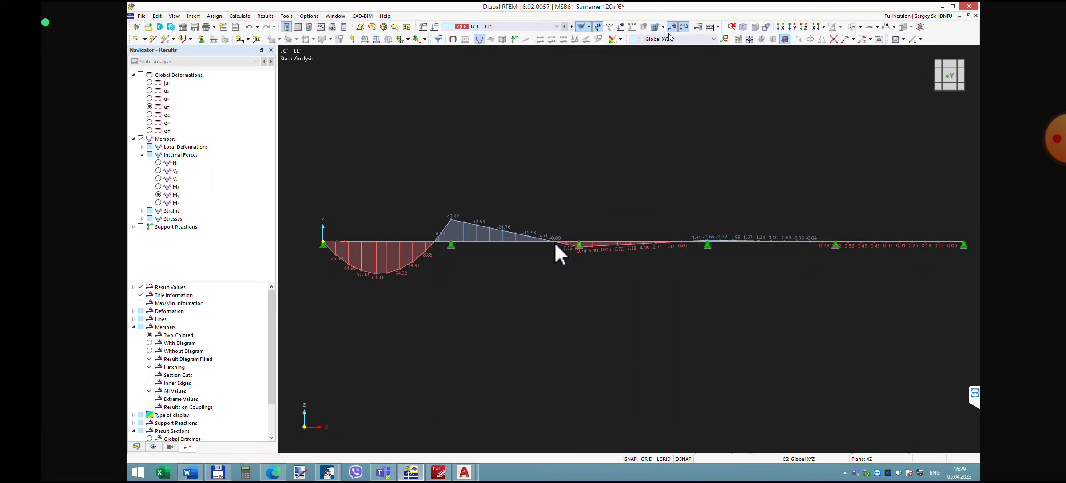
{"action": "left_click", "coordinate": [620, 27]}
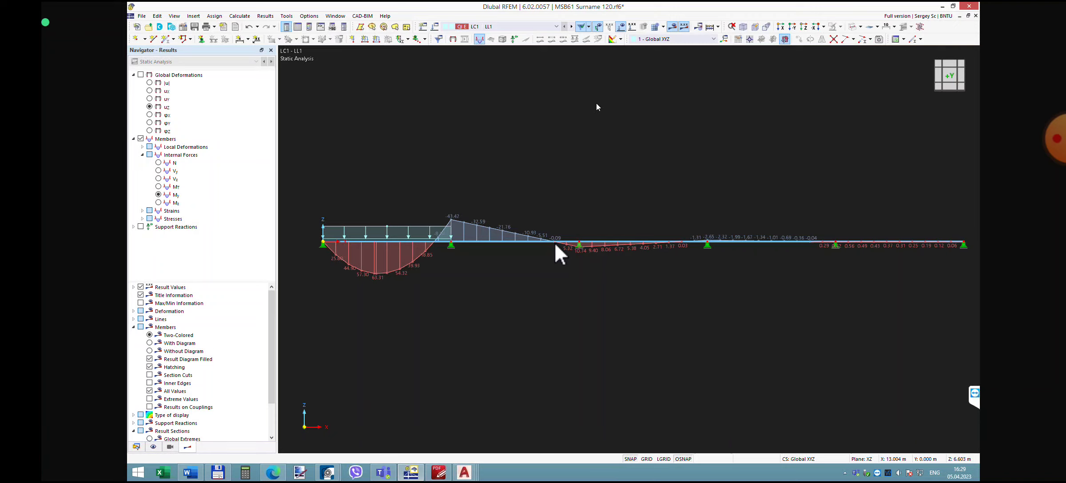
- Go through load cases LC2 to LC6 (LL2–LL5 and DL), examining each load and its moment diagram
{"action": "left_click", "coordinate": [528, 27]}
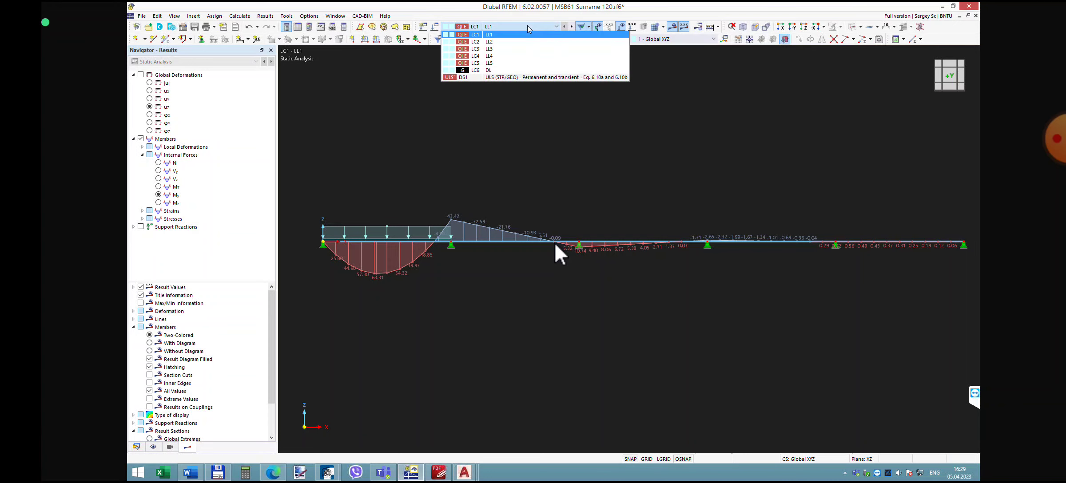
{"action": "left_click", "coordinate": [528, 27]}
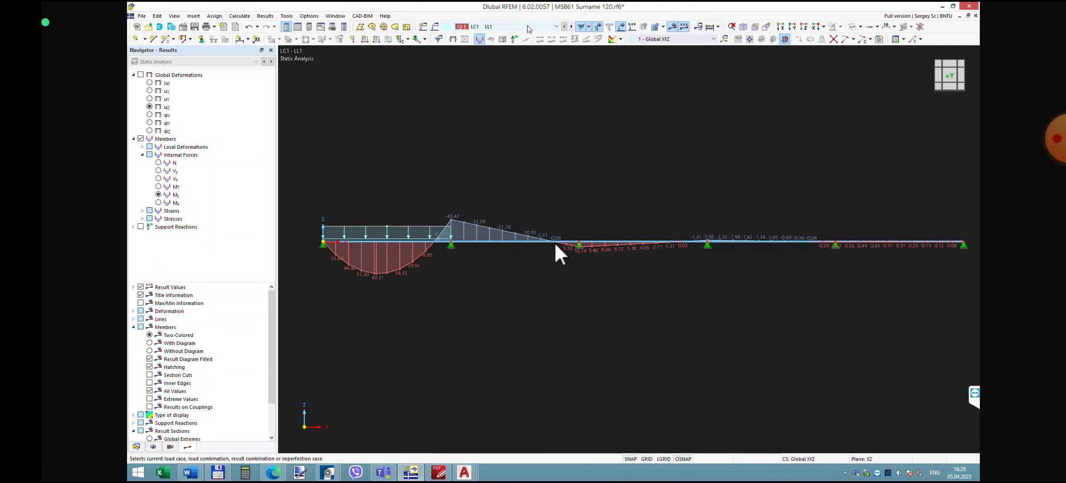
{"action": "scroll", "coordinate": [528, 28], "scroll_direction": "down", "scroll_amount": 1}
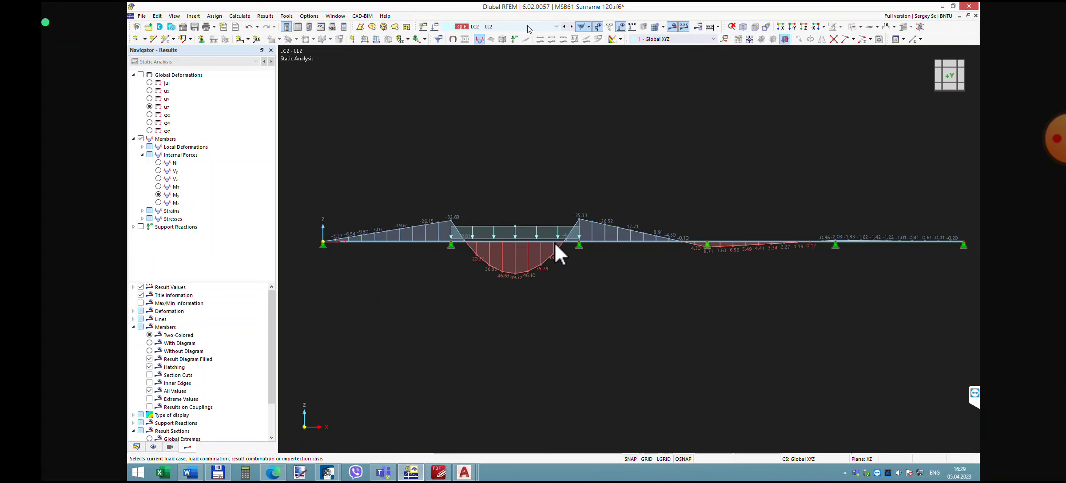
{"action": "scroll", "coordinate": [528, 28], "scroll_direction": "down", "scroll_amount": 2}
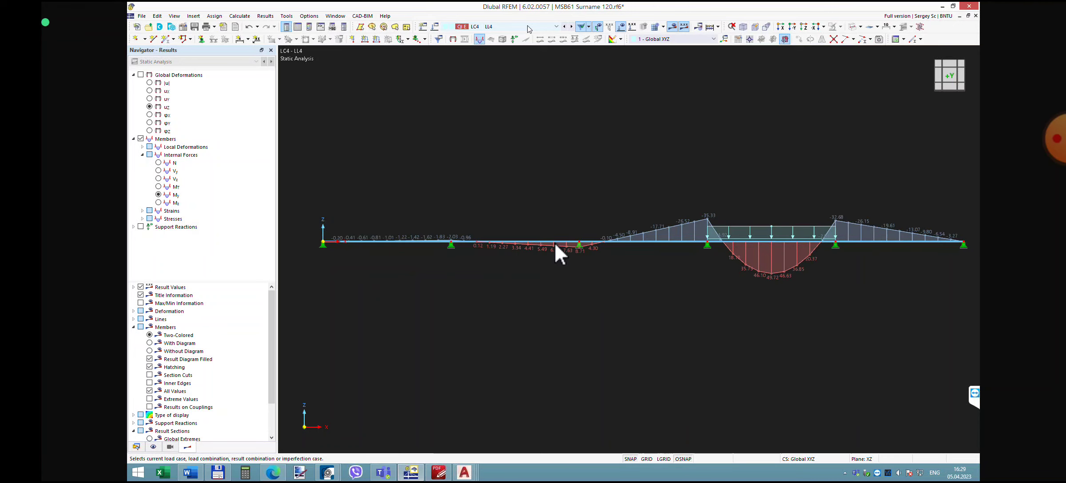
{"action": "scroll", "coordinate": [528, 28], "scroll_direction": "down", "scroll_amount": 1}
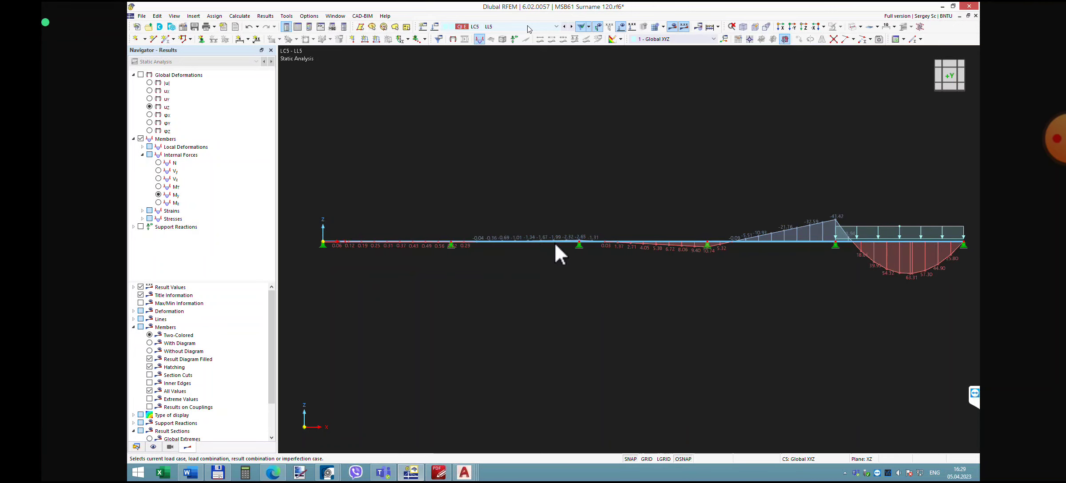
{"action": "scroll", "coordinate": [528, 28], "scroll_direction": "down", "scroll_amount": 1}
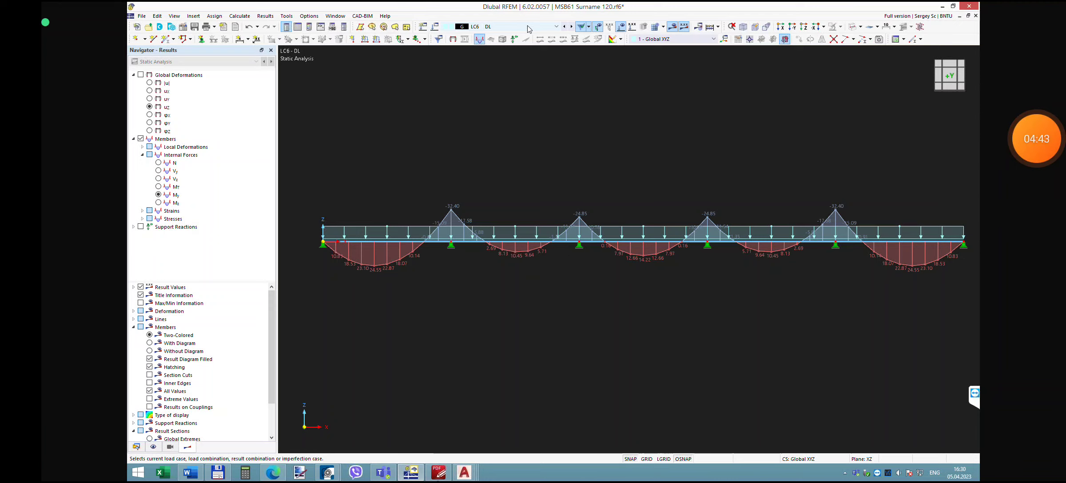
{"action": "left_click", "coordinate": [327, 475]}
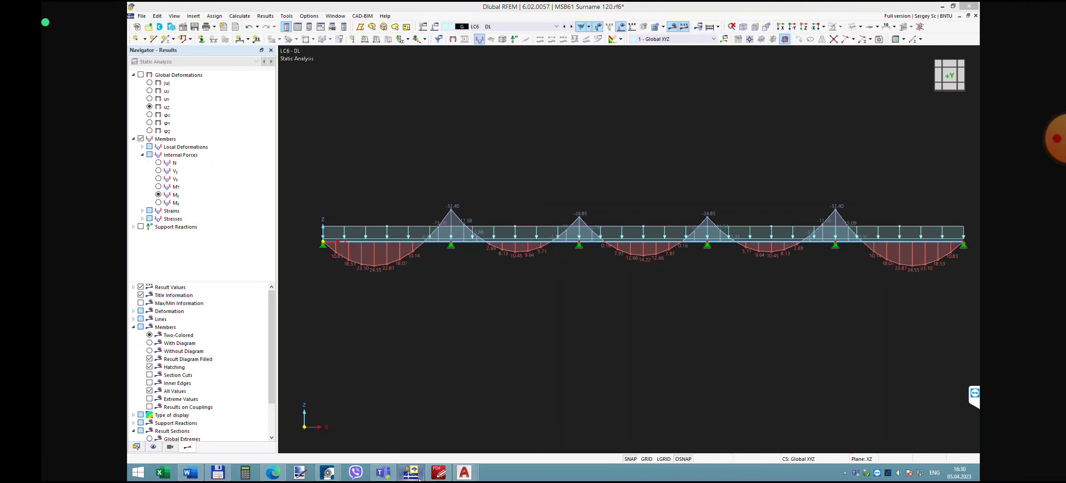
{"action": "left_click", "coordinate": [301, 474]}
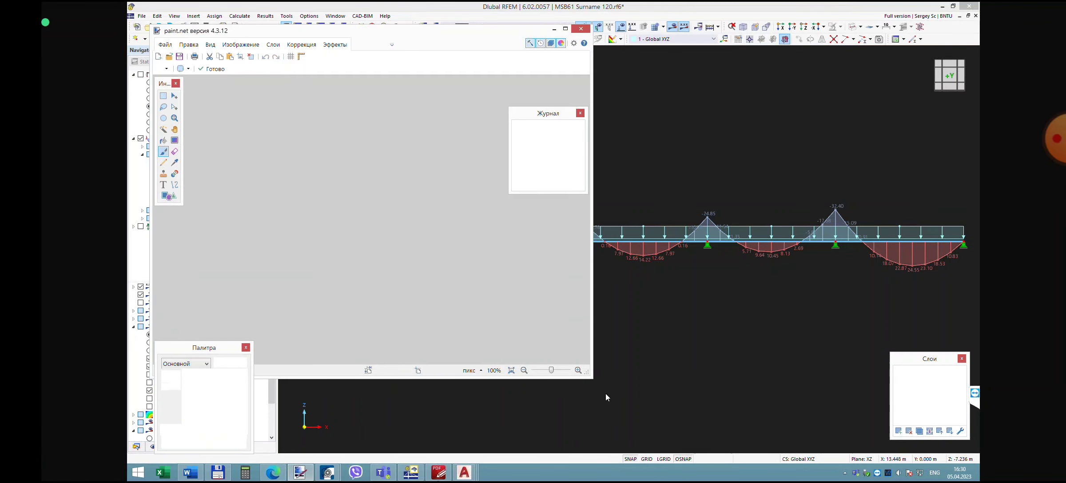
{"action": "left_click", "coordinate": [392, 456]}
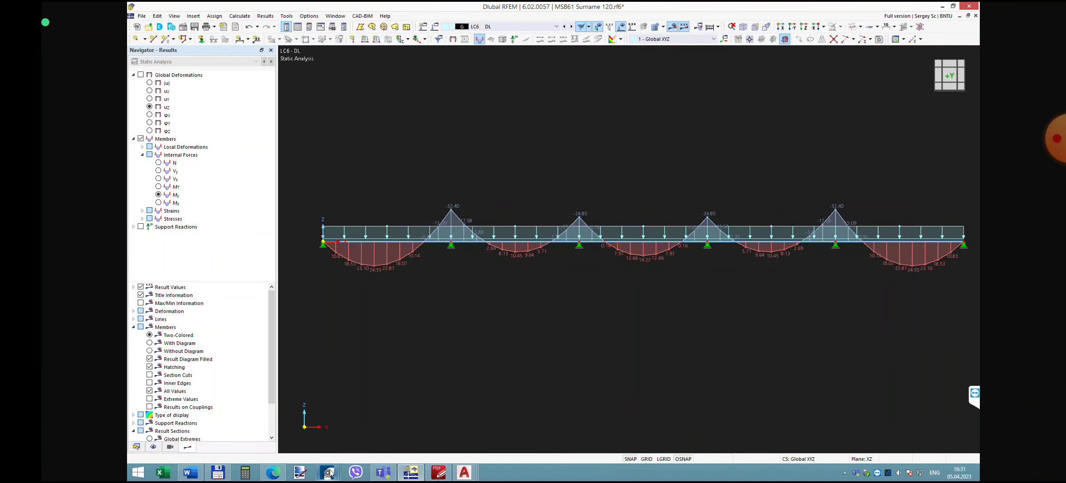
- Switch to ACDSee and page back from the assignment table through the View X section to the RSA CV floor model
{"action": "mouse_move", "coordinate": [330, 474]}
{"action": "left_click", "coordinate": [376, 415]}
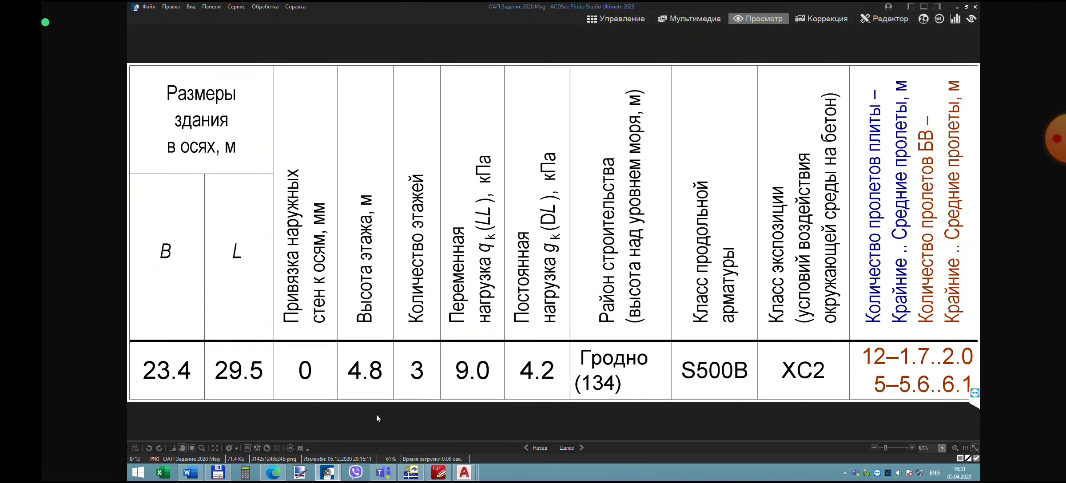
{"action": "scroll", "coordinate": [376, 415], "scroll_direction": "up", "scroll_amount": 1}
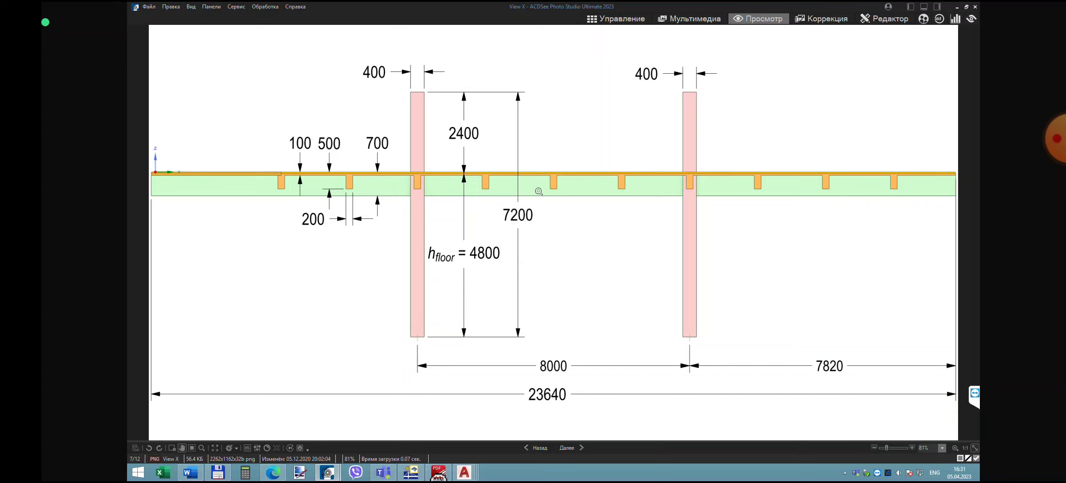
{"action": "key", "text": "Left"}
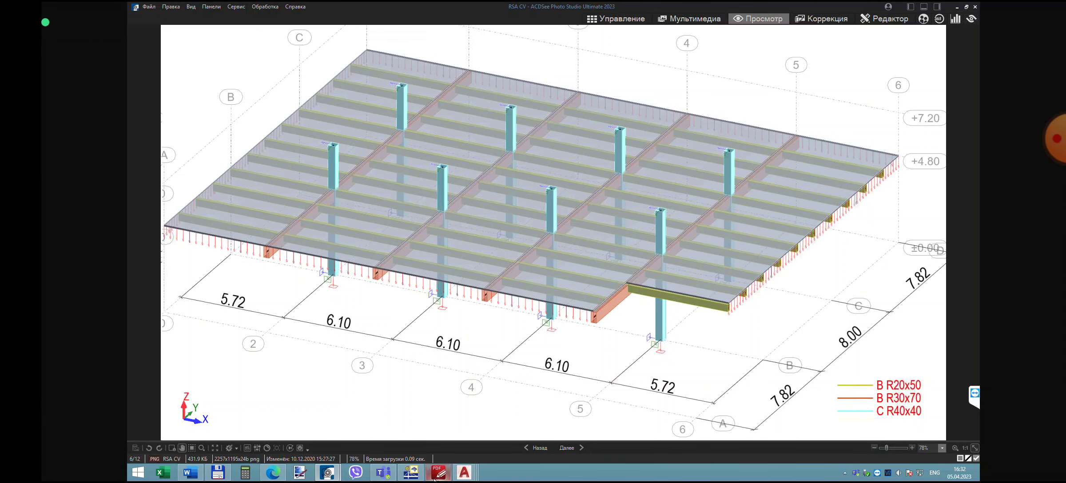
- Check and close the DSM Задание 2022 PDF, and open the СН 2.01.01-2022 design standard from Total Commander
{"action": "left_click", "coordinate": [439, 473]}
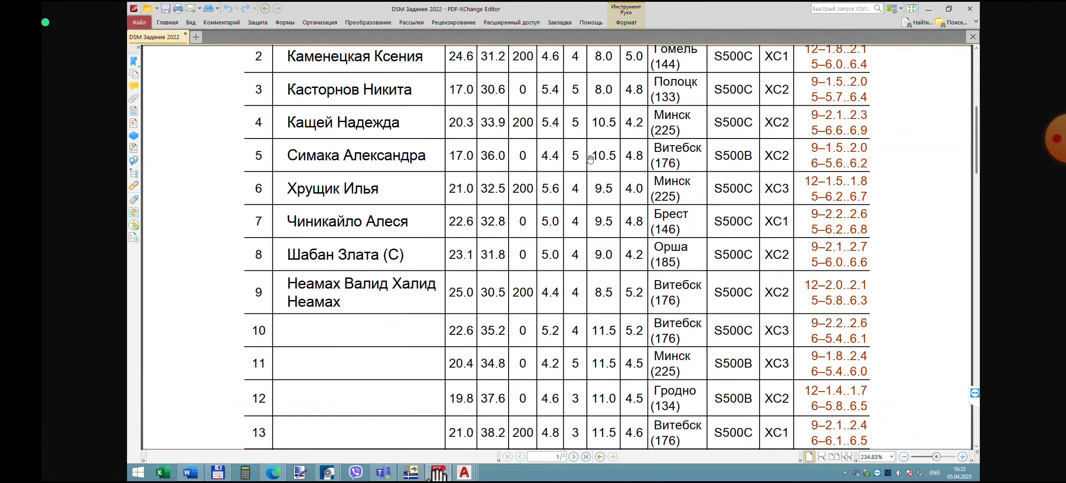
{"action": "left_click", "coordinate": [972, 8]}
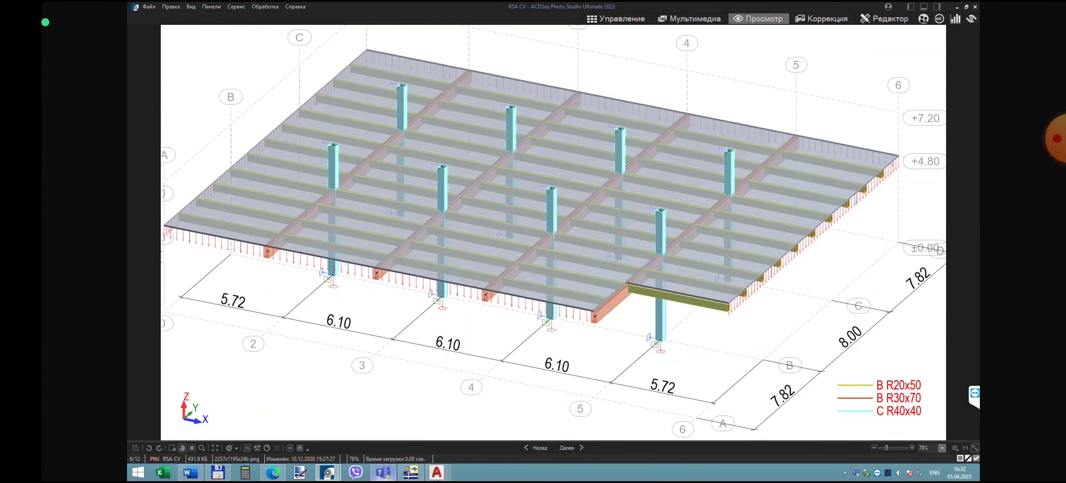
{"action": "left_click", "coordinate": [219, 474]}
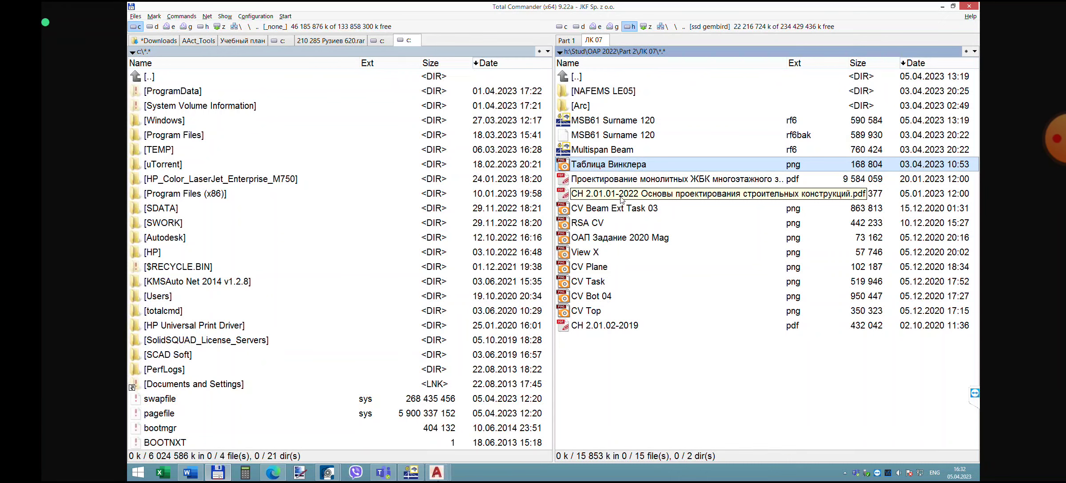
{"action": "double_click", "coordinate": [621, 199]}
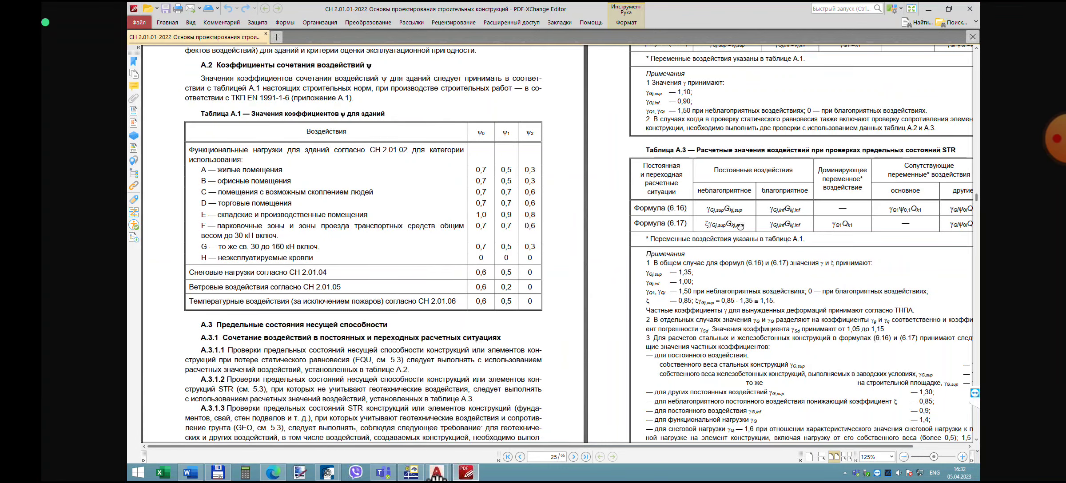
- Find clause 6.10.2 in the standard and examine the basic load combination formulas (6.13) to (6.17)
{"action": "scroll", "coordinate": [737, 227], "scroll_direction": "down", "scroll_amount": 4, "text": "ctrl"}
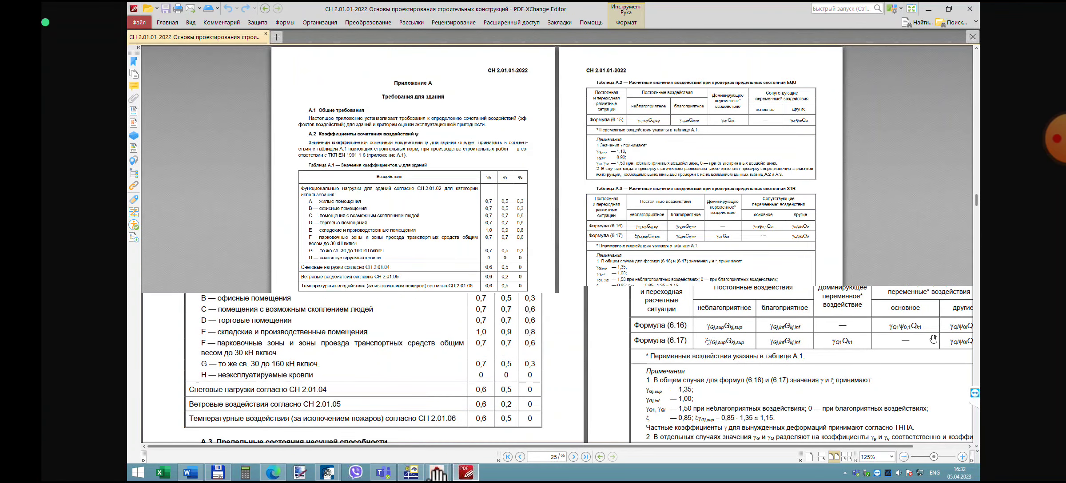
{"action": "scroll", "coordinate": [933, 339], "scroll_direction": "up", "scroll_amount": 20}
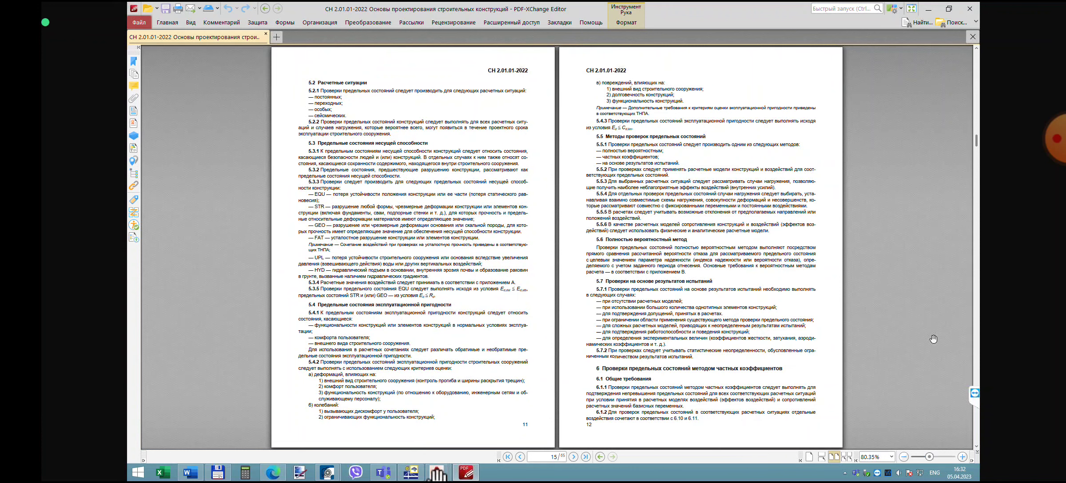
{"action": "scroll", "coordinate": [933, 339], "scroll_direction": "up", "scroll_amount": 5}
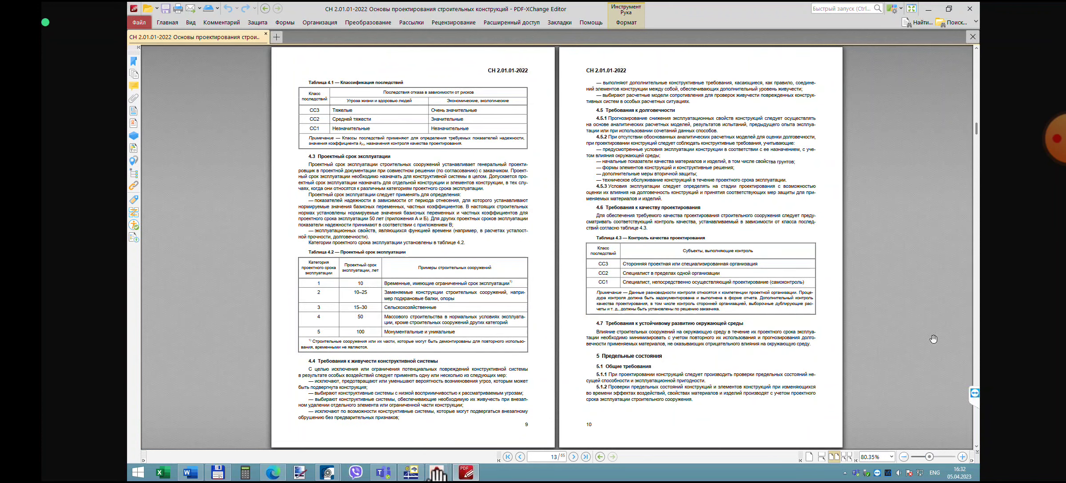
{"action": "scroll", "coordinate": [933, 339], "scroll_direction": "up", "scroll_amount": 10}
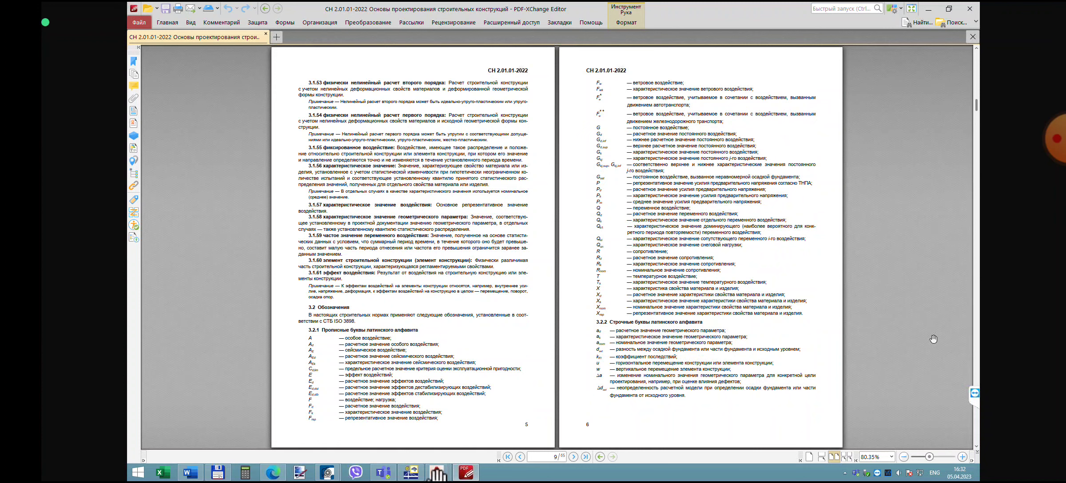
{"action": "scroll", "coordinate": [933, 339], "scroll_direction": "down", "scroll_amount": 3}
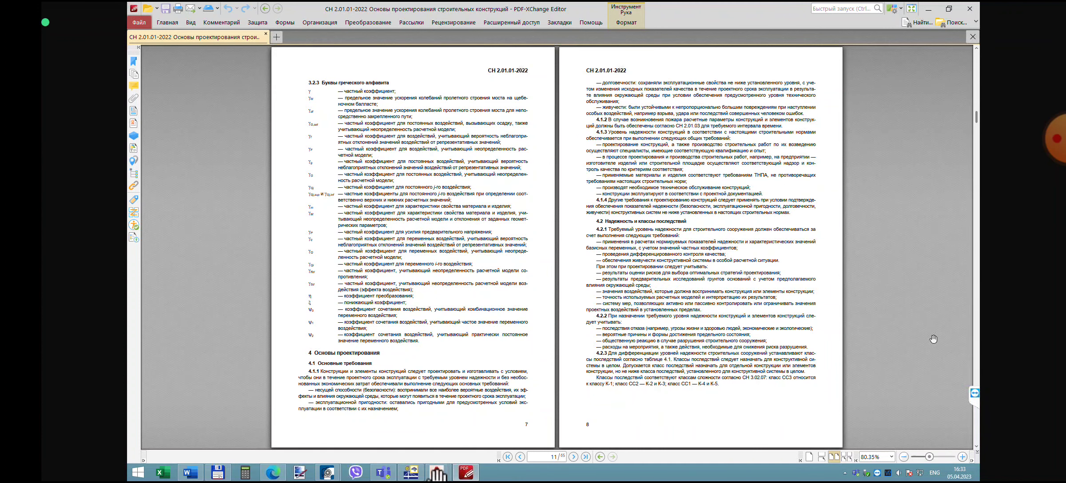
{"action": "scroll", "coordinate": [933, 339], "scroll_direction": "down", "scroll_amount": 4}
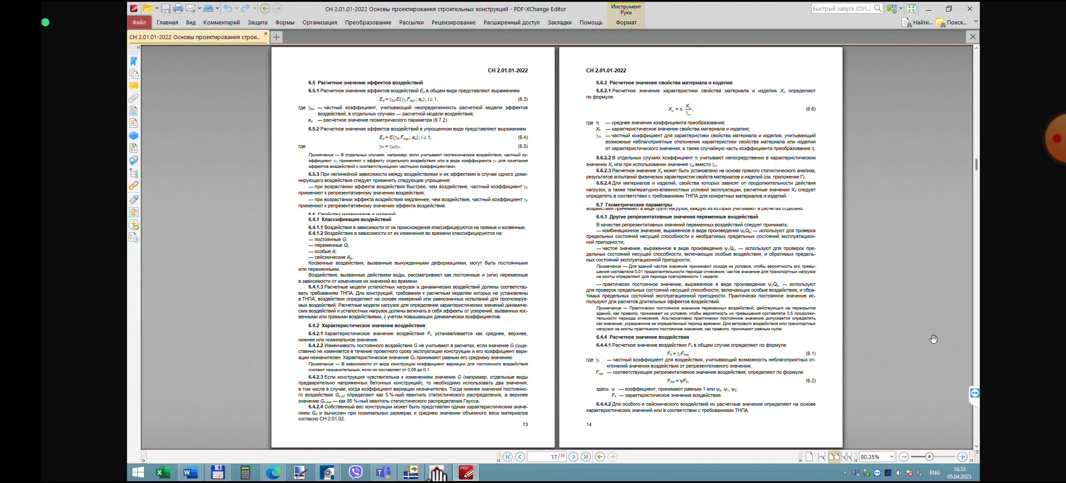
{"action": "scroll", "coordinate": [933, 339], "scroll_direction": "up", "scroll_amount": 1}
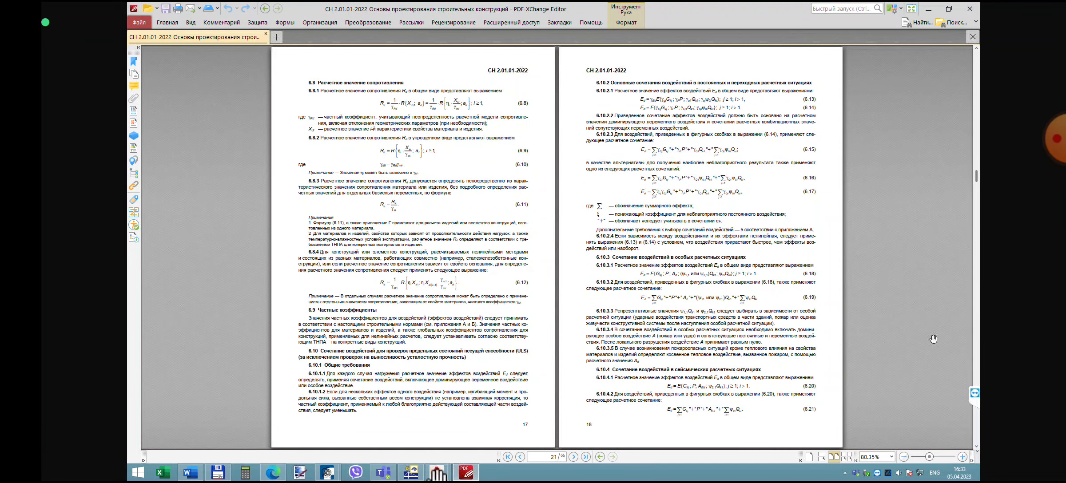
{"action": "scroll", "coordinate": [734, 175], "scroll_direction": "up", "scroll_amount": 2, "text": "ctrl"}
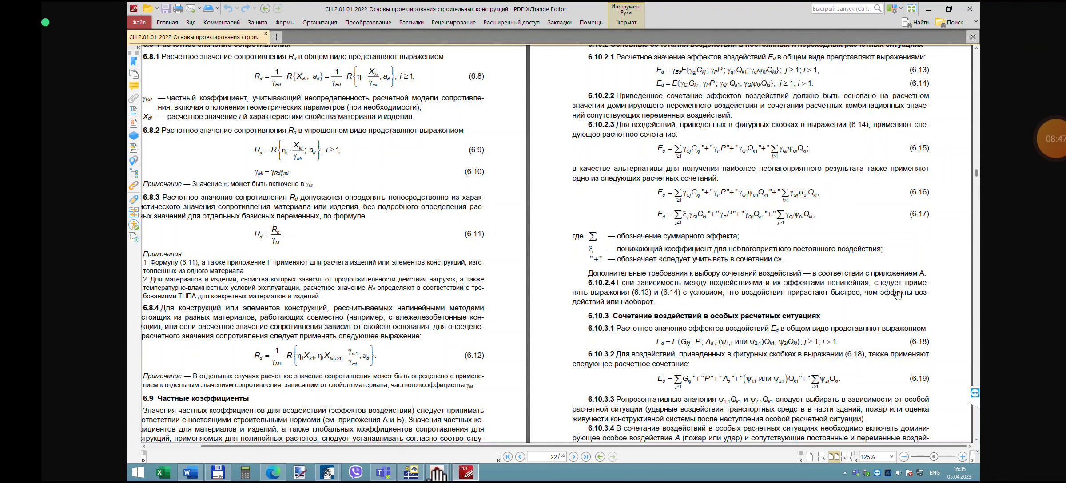
- Find Appendix A of the standard and examine the ψ coefficients in Table A.1 and the STR design values in Table A.3
{"action": "scroll", "coordinate": [898, 295], "scroll_direction": "down", "scroll_amount": 3, "text": "ctrl"}
{"action": "scroll", "coordinate": [897, 295], "scroll_direction": "down", "scroll_amount": 10}
{"action": "scroll", "coordinate": [898, 295], "scroll_direction": "up", "scroll_amount": 3}
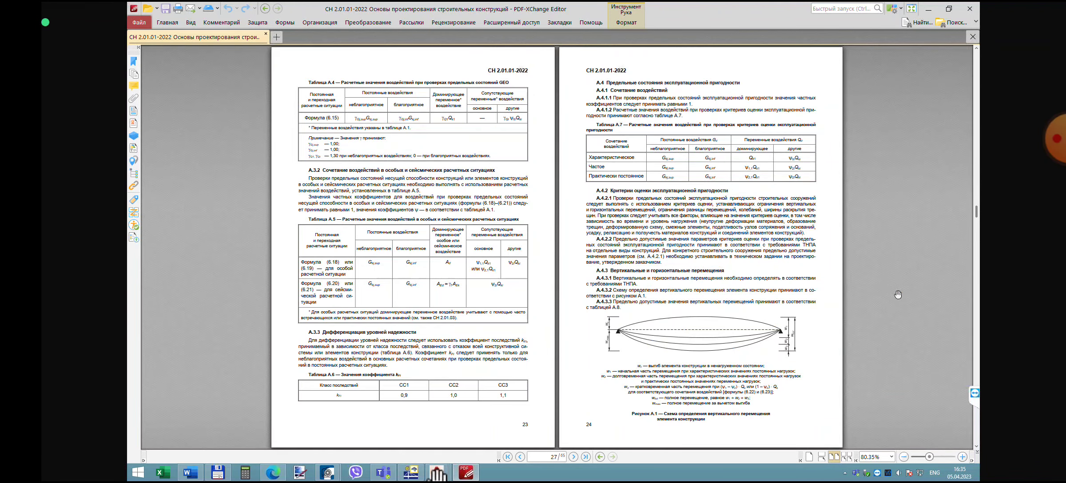
{"action": "scroll", "coordinate": [897, 294], "scroll_direction": "up", "scroll_amount": 3}
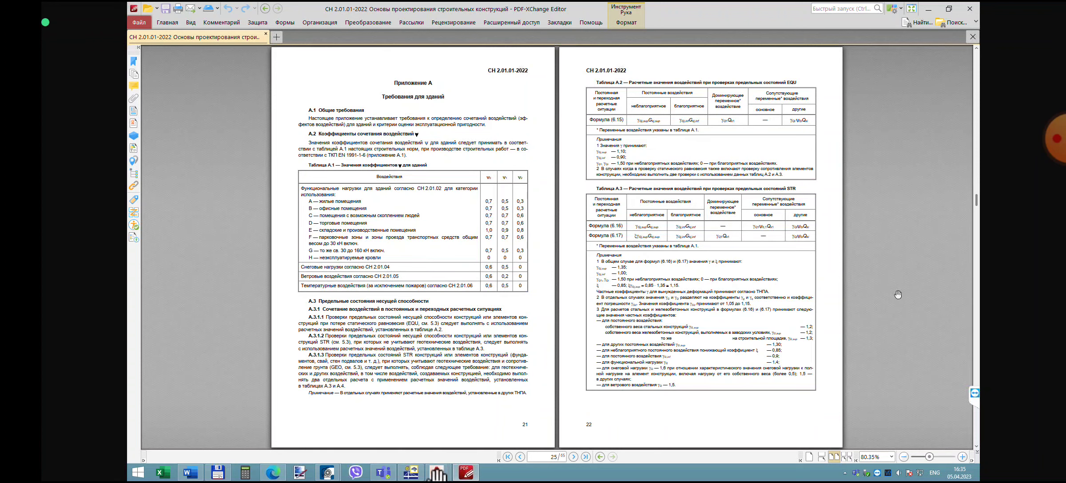
{"action": "scroll", "coordinate": [545, 252], "scroll_direction": "up", "scroll_amount": 2, "text": "ctrl"}
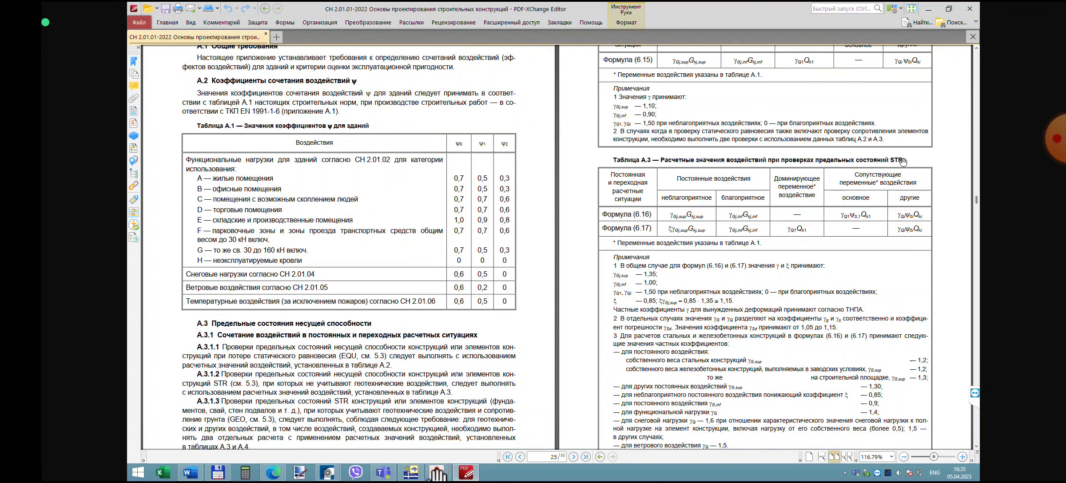
{"action": "scroll", "coordinate": [902, 161], "scroll_direction": "down", "scroll_amount": 1}
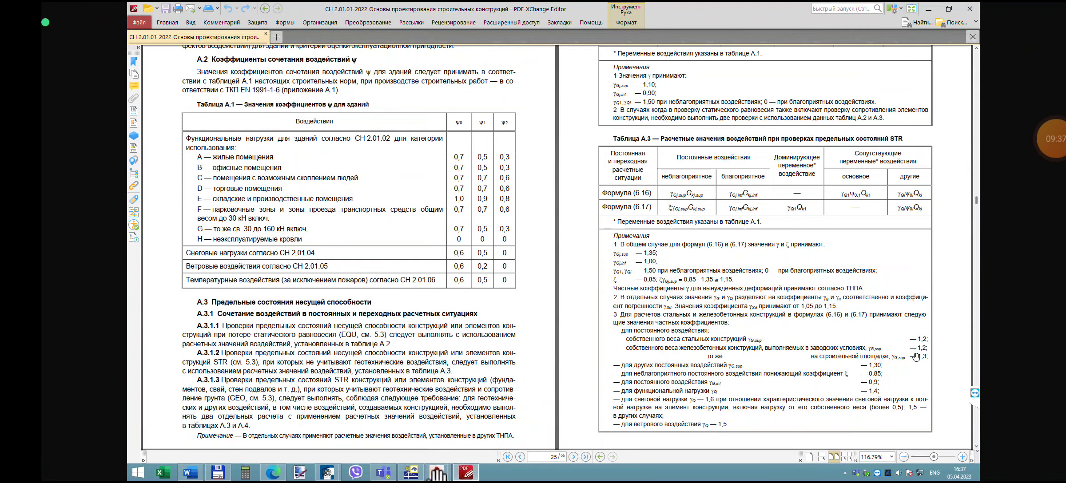
- Switch to RFEM and delete the entire existing beam model with its supports and loads
{"action": "left_click", "coordinate": [410, 473]}
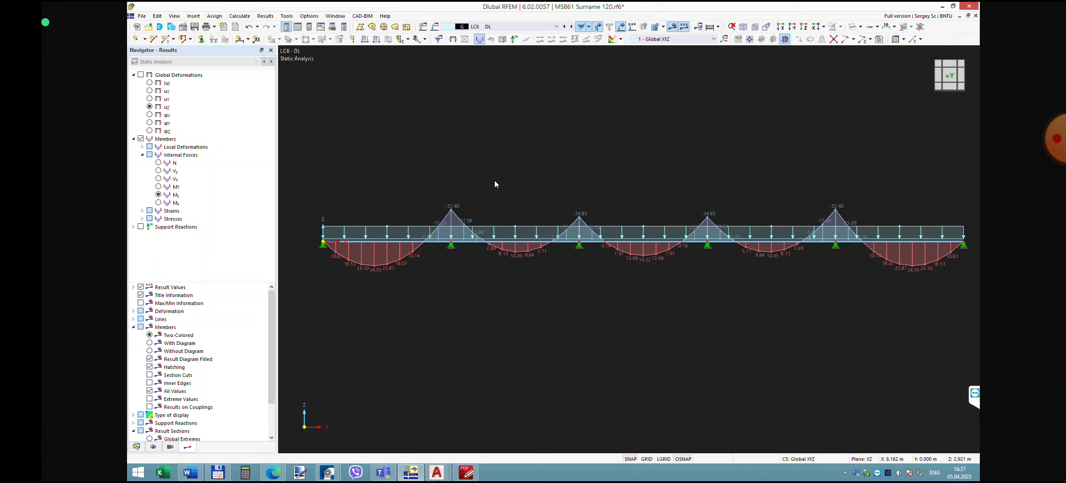
{"action": "key", "text": "ctrl+a"}
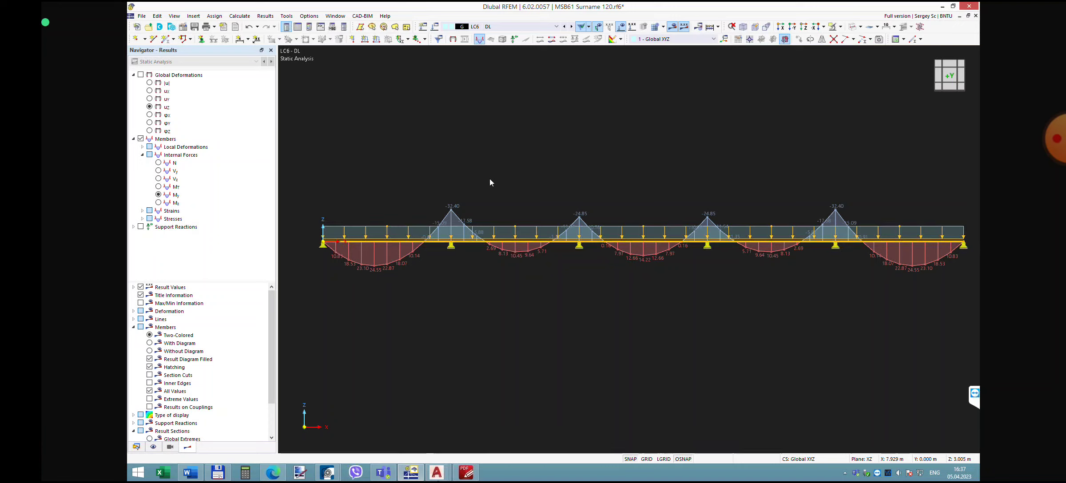
{"action": "key", "text": "Delete"}
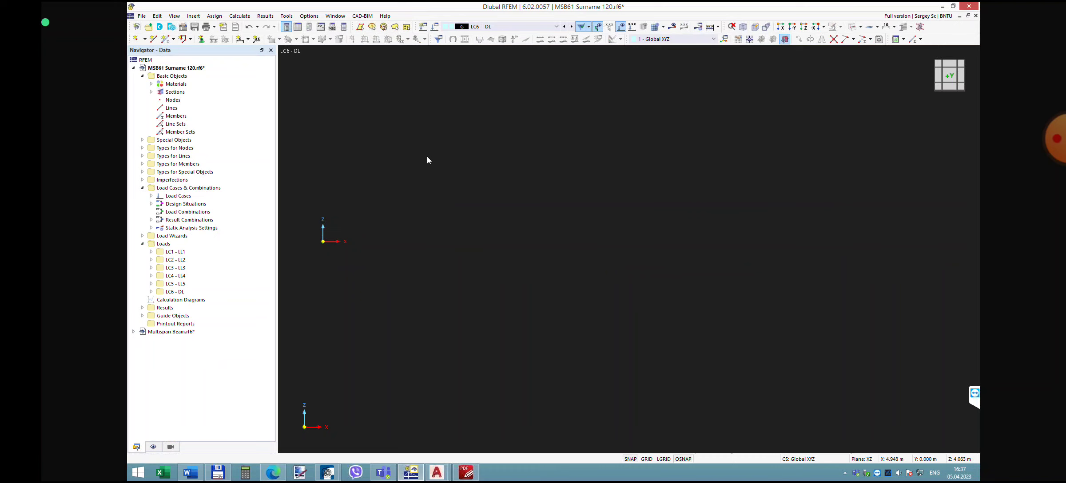
- Review the model's base data, switch off the combination wizard and classification while keeping load wizards, and accept deletion of the related data
{"action": "left_click", "coordinate": [142, 16]}
{"action": "left_click", "coordinate": [165, 227]}
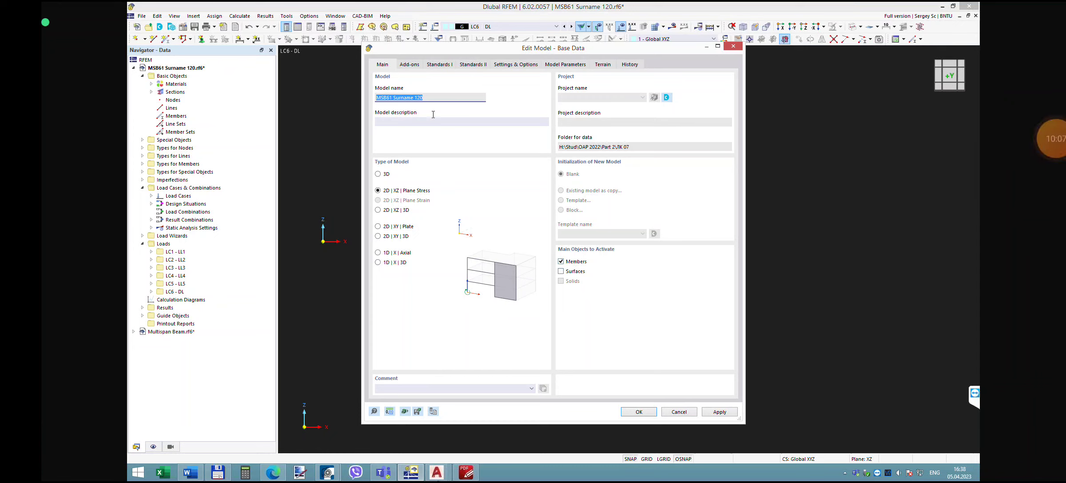
{"action": "left_click", "coordinate": [411, 65]}
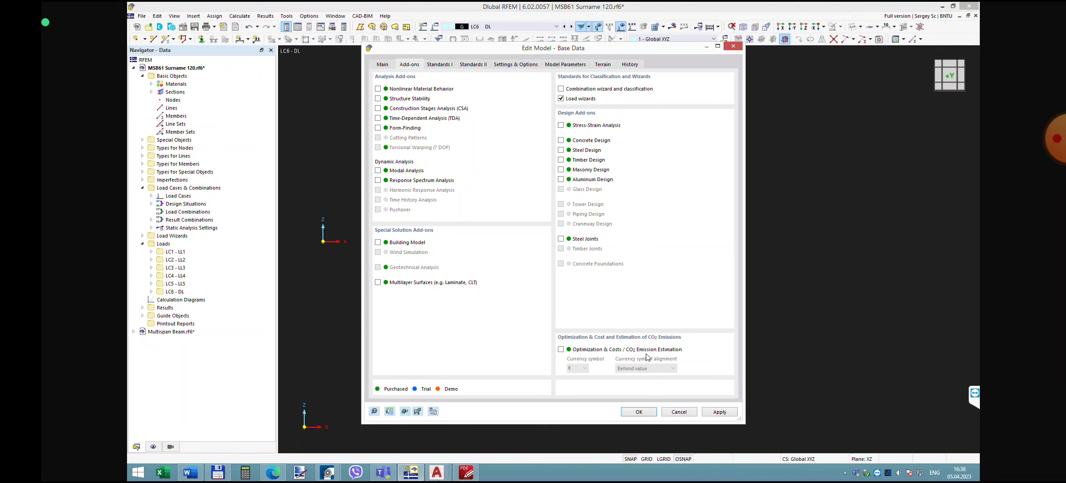
{"action": "left_click", "coordinate": [441, 65]}
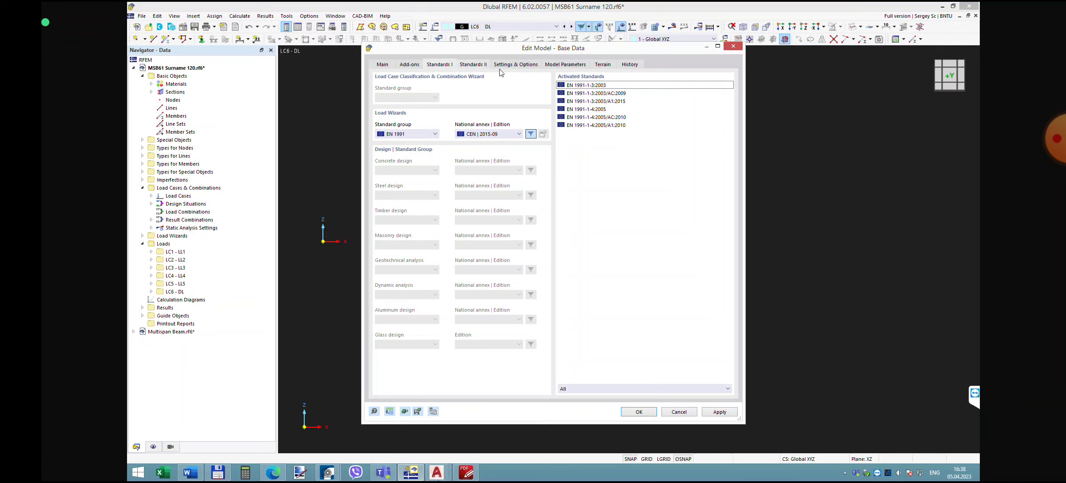
{"action": "left_click", "coordinate": [524, 66]}
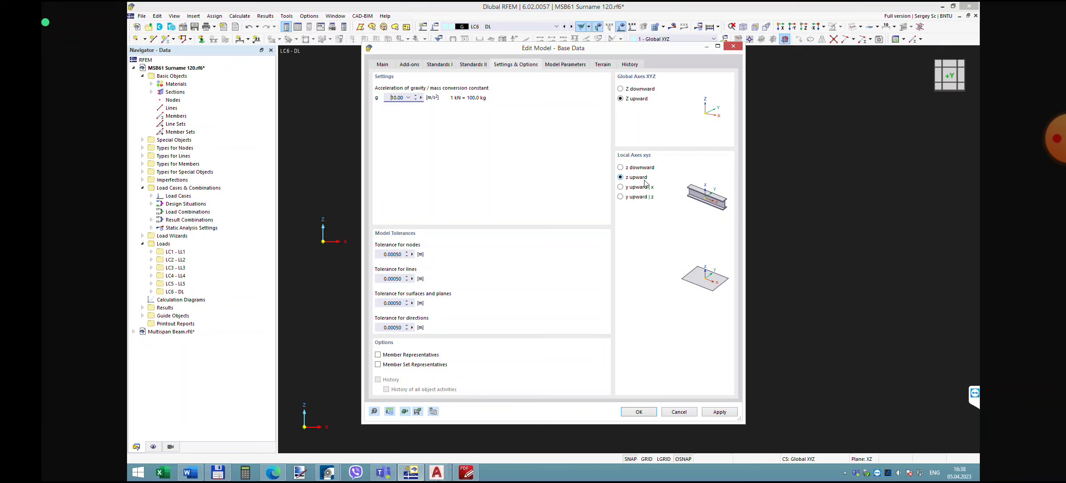
{"action": "left_click", "coordinate": [382, 65]}
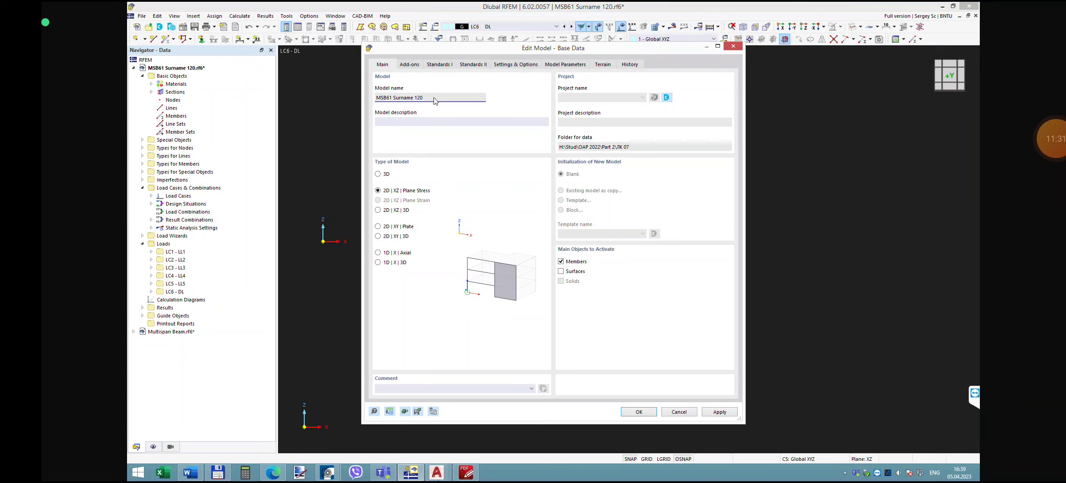
{"action": "left_click", "coordinate": [639, 412]}
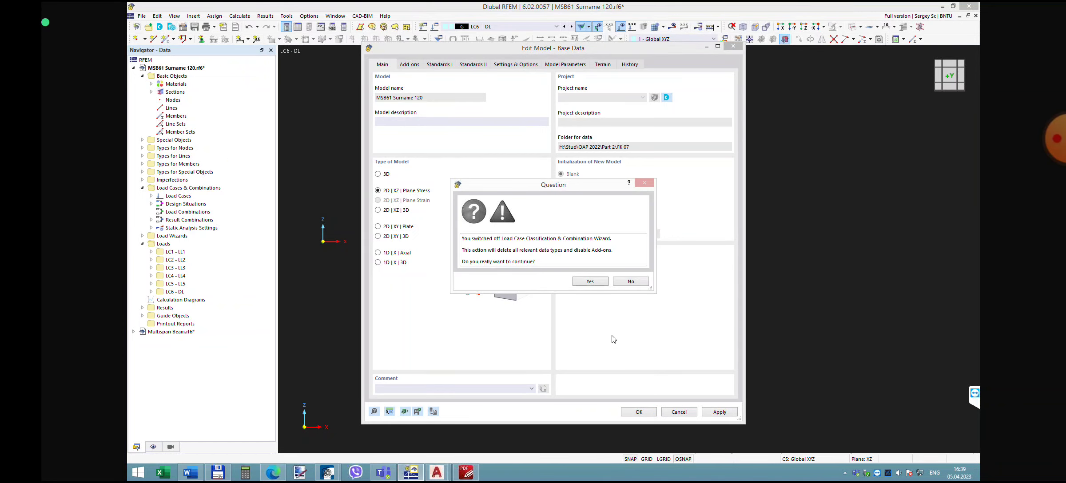
{"action": "left_click", "coordinate": [590, 282]}
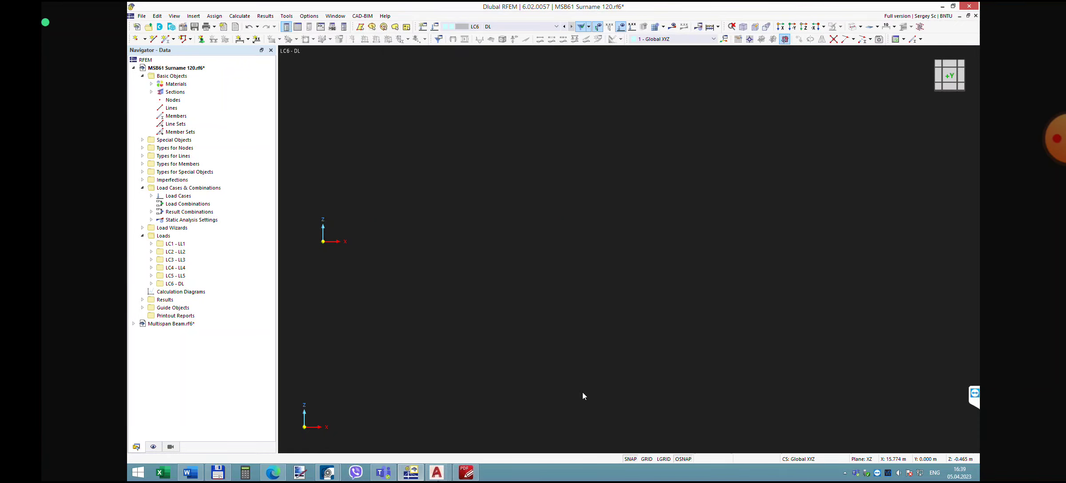
- Show the work plane grid and start a simple single beam member, choosing C25/30 concrete from the library as section material
{"action": "left_click", "coordinate": [647, 459]}
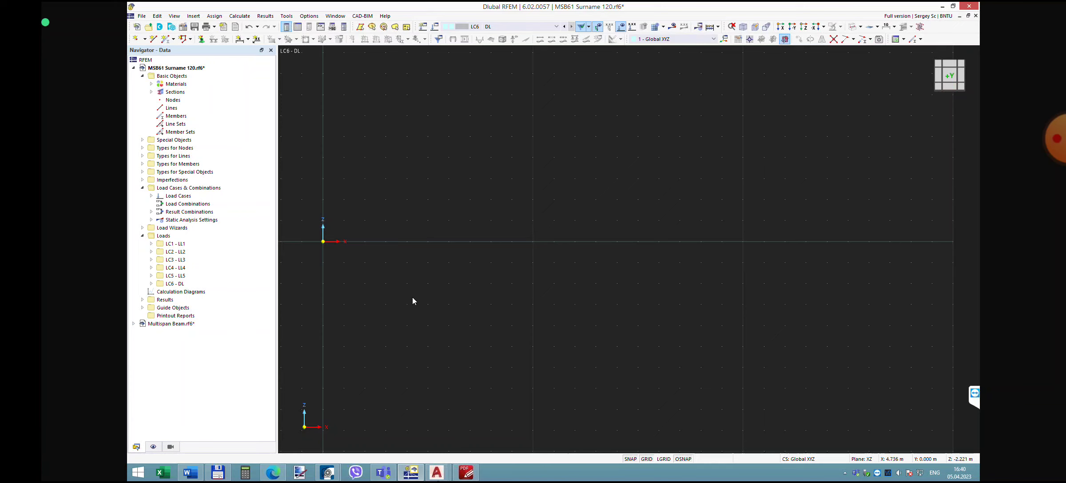
{"action": "middle_click_drag", "start_coordinate": [557, 331], "coordinate": [594, 295]}
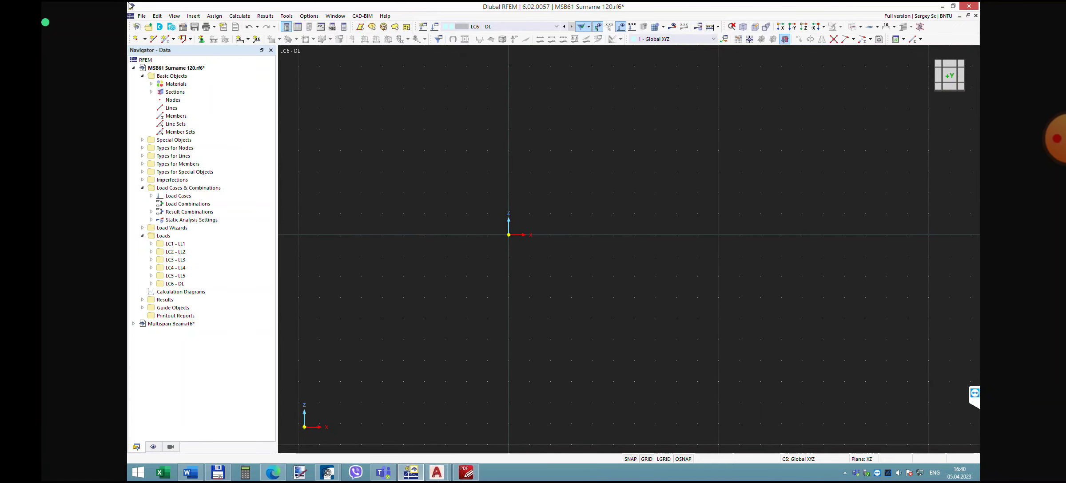
{"action": "left_click", "coordinate": [174, 39]}
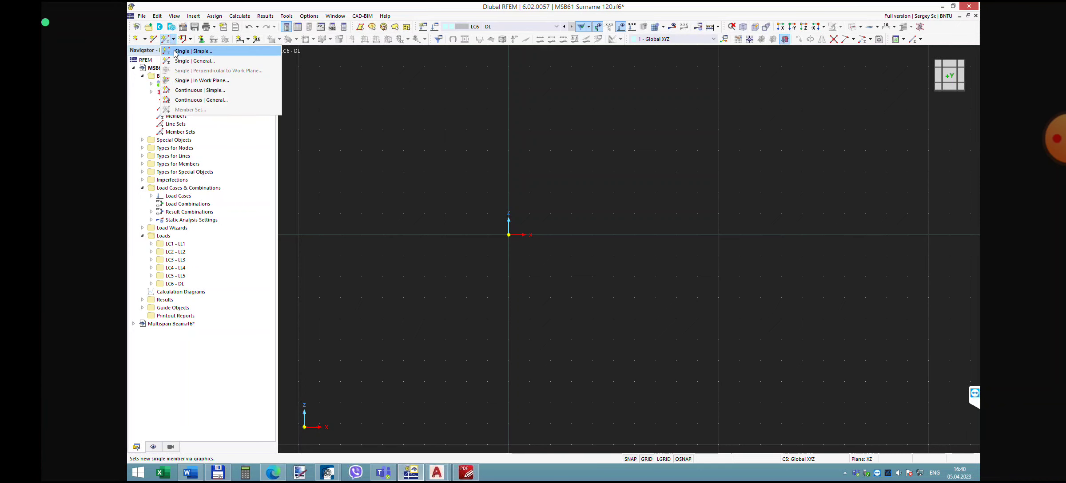
{"action": "left_click", "coordinate": [193, 51]}
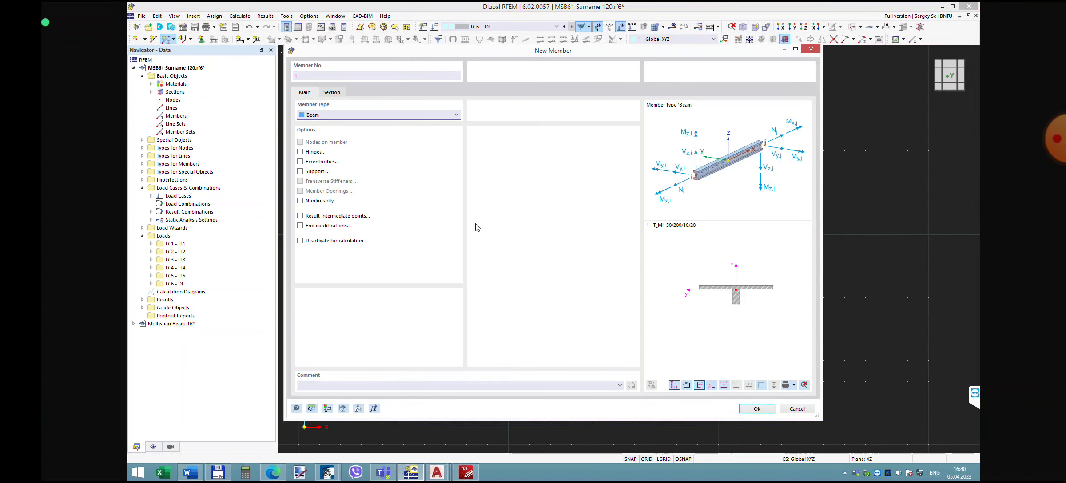
{"action": "left_click", "coordinate": [330, 93]}
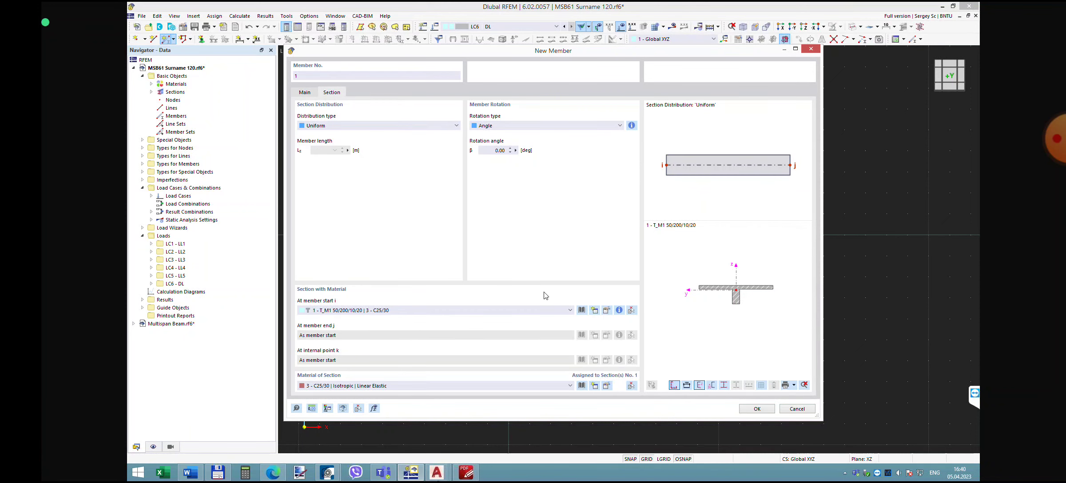
{"action": "left_click", "coordinate": [582, 386]}
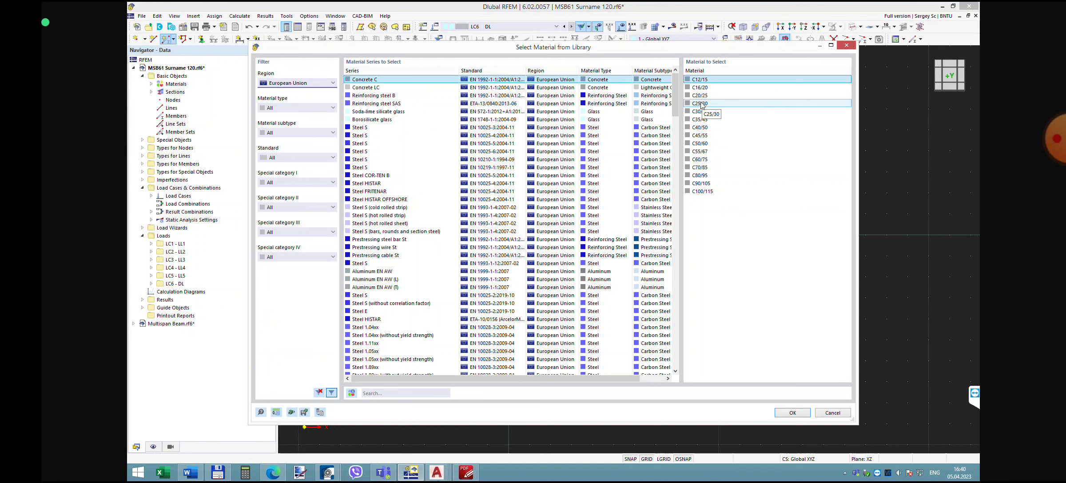
{"action": "left_click", "coordinate": [701, 104]}
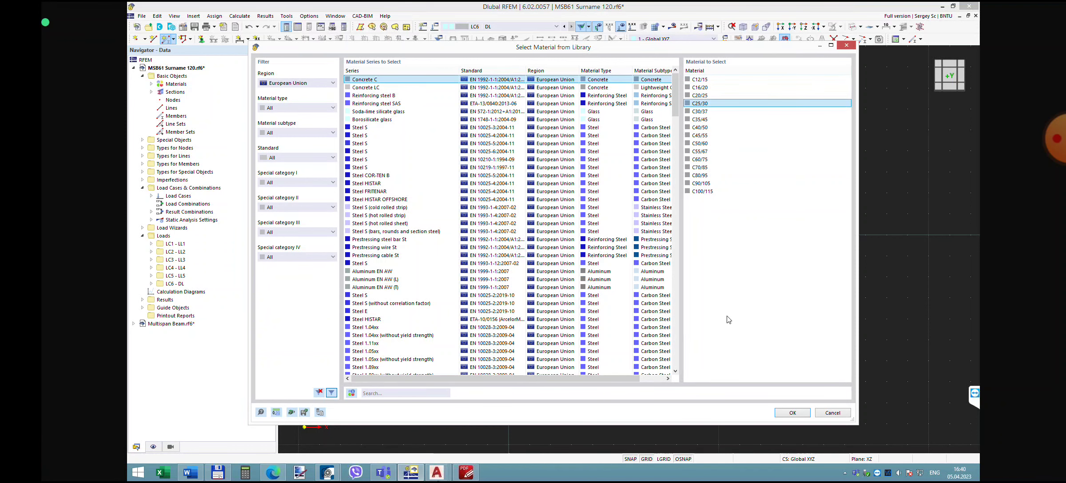
{"action": "left_click", "coordinate": [793, 413]}
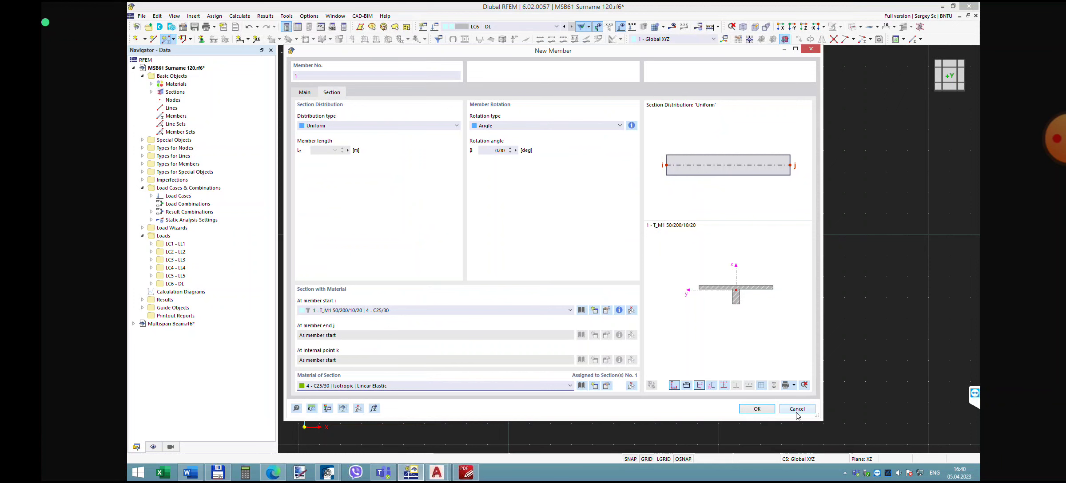
- Create a massive T-section for the member with h 50 cm, b 200 cm, flange thickness 10 cm and web width 20 cm
{"action": "left_click", "coordinate": [582, 310]}
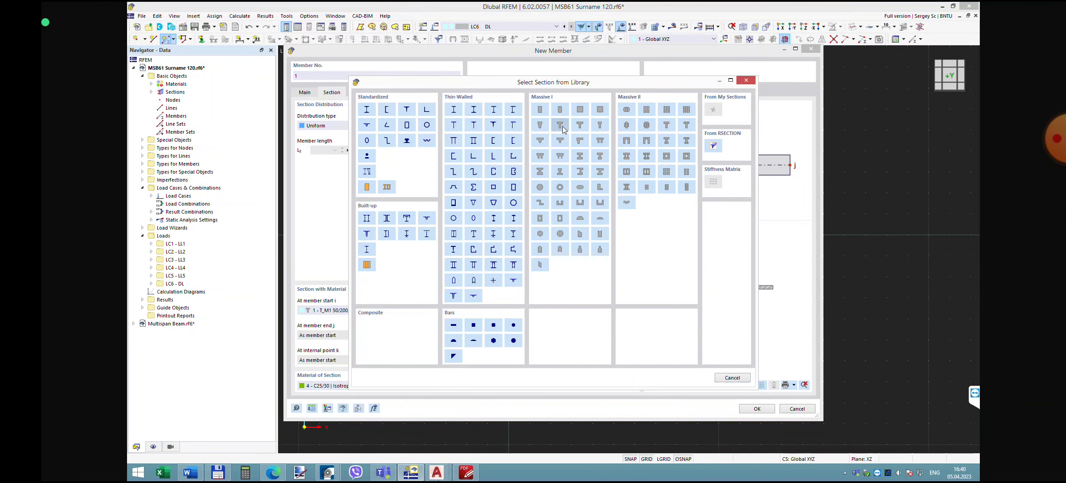
{"action": "key", "text": "Escape"}
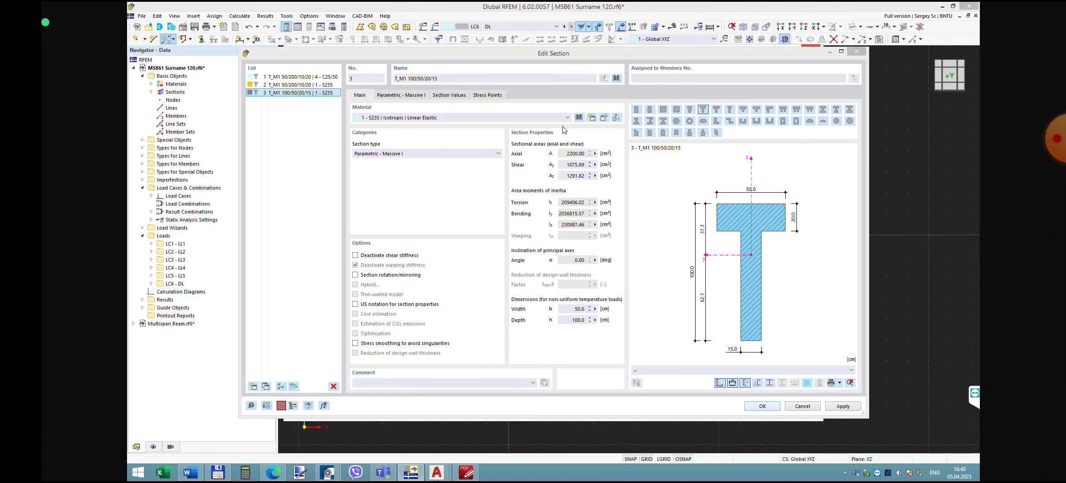
{"action": "left_click", "coordinate": [401, 96]}
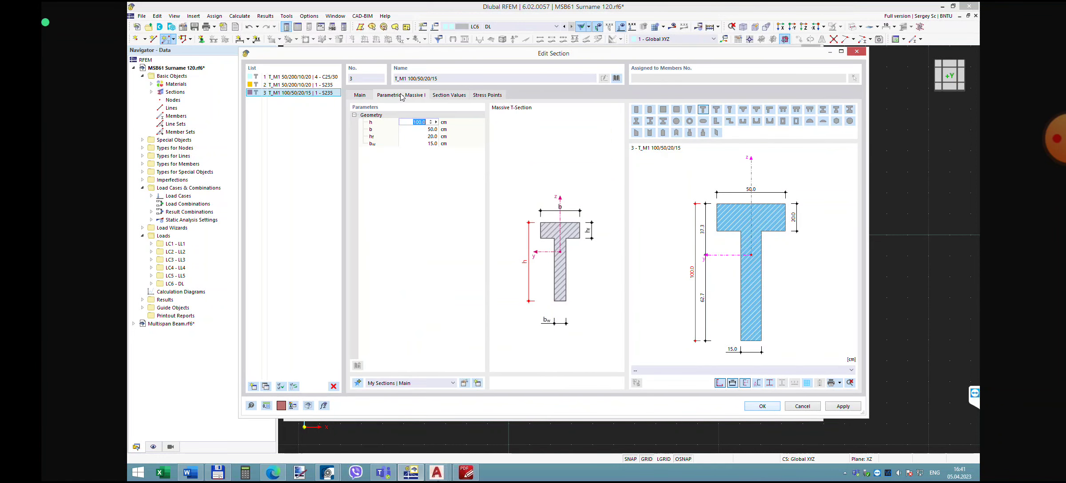
{"action": "left_click", "coordinate": [410, 123]}
{"action": "type", "text": "50"}
{"action": "key", "text": "Tab"}
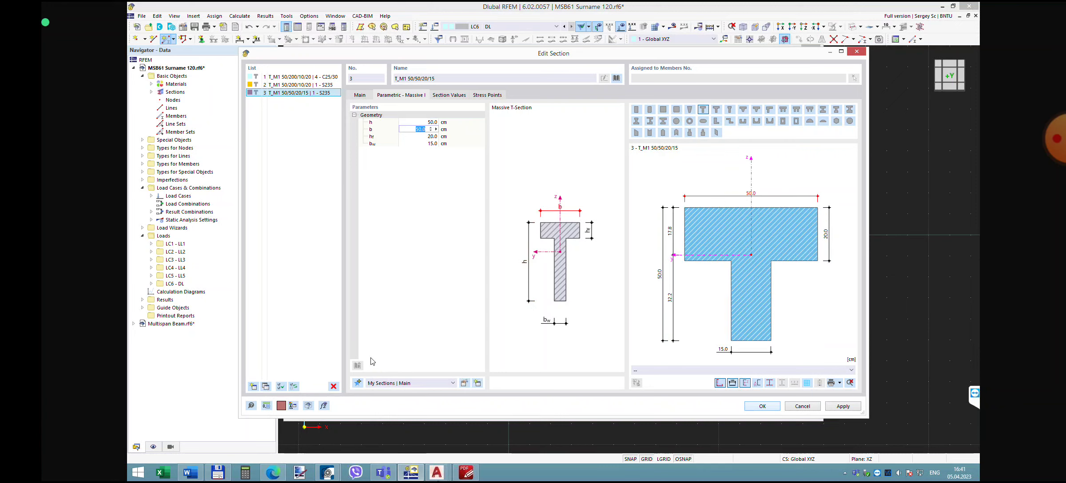
{"action": "type", "text": "200"}
{"action": "key", "text": "Tab"}
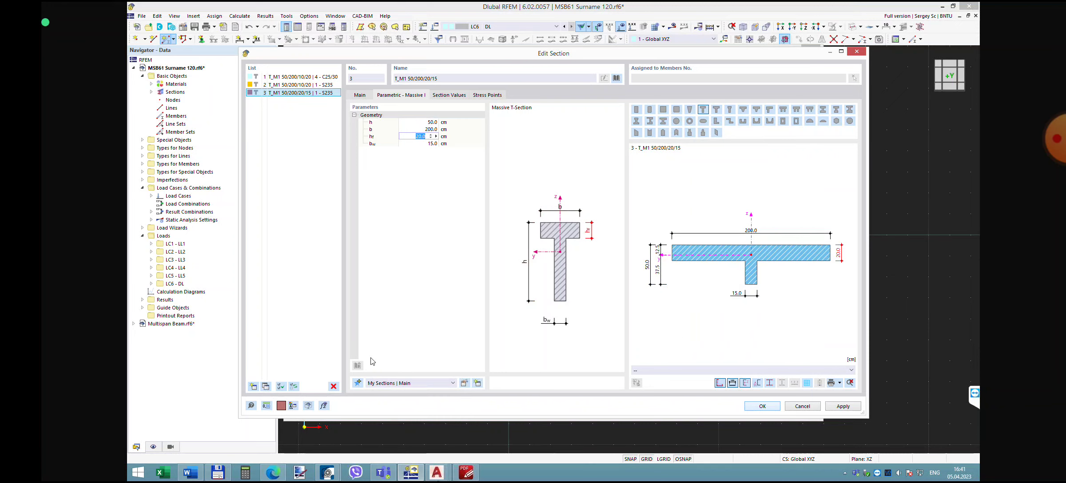
{"action": "type", "text": "10"}
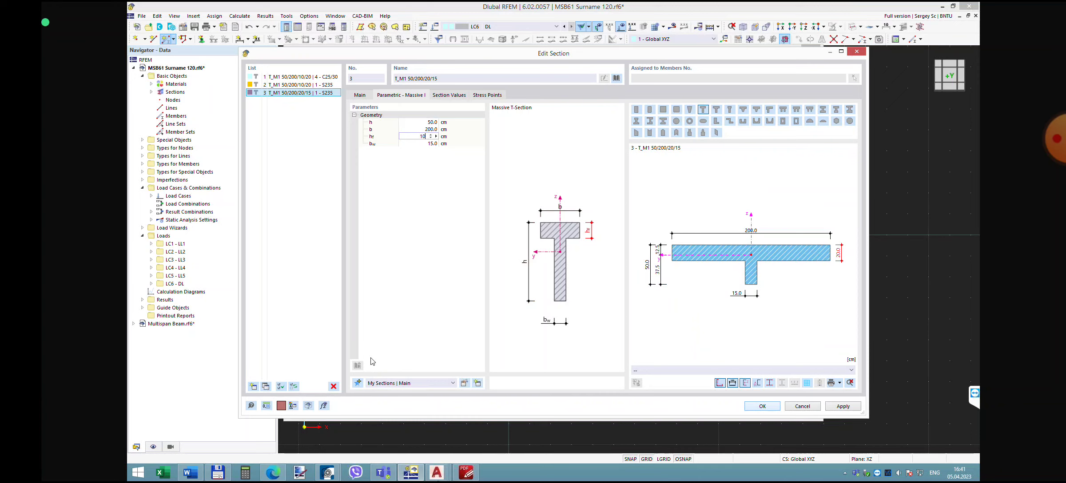
{"action": "key", "text": "Tab"}
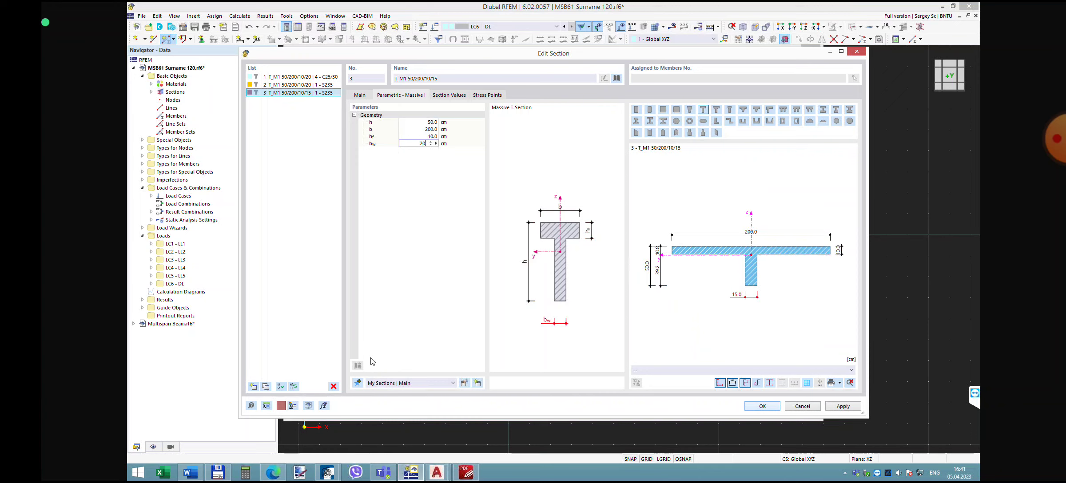
{"action": "type", "text": "20"}
{"action": "key", "text": "Return"}
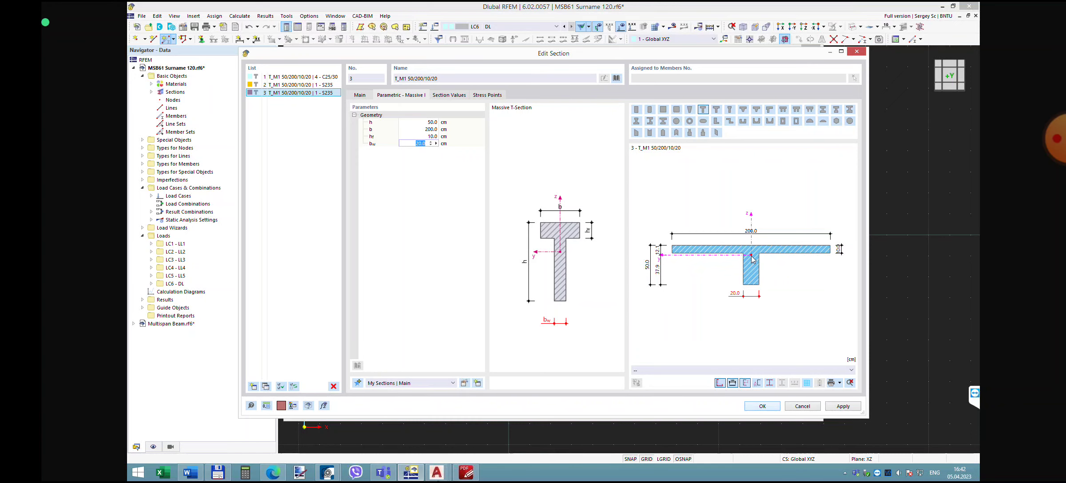
{"action": "left_click", "coordinate": [774, 409]}
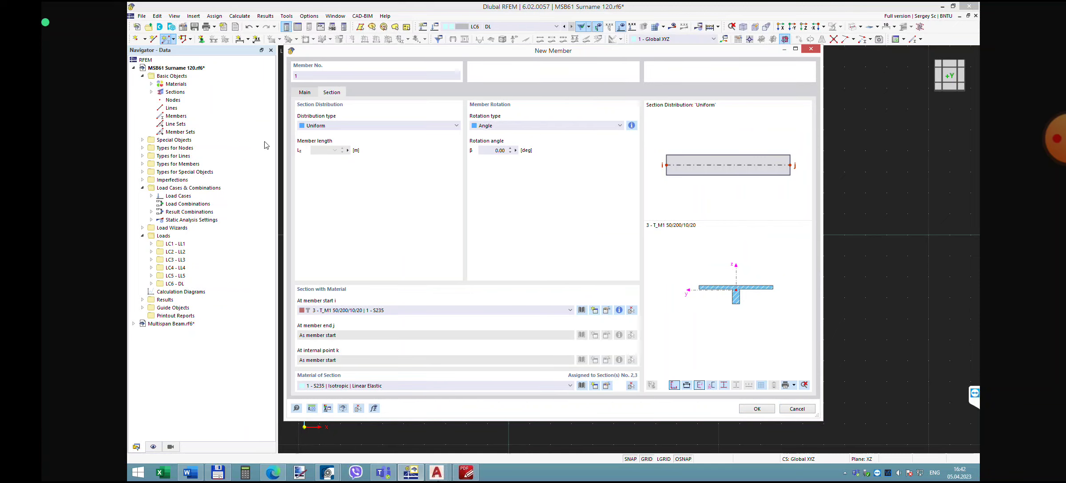
- Draw the first member horizontally from the origin along X with a length of 6.1 m
{"action": "left_click", "coordinate": [762, 410]}
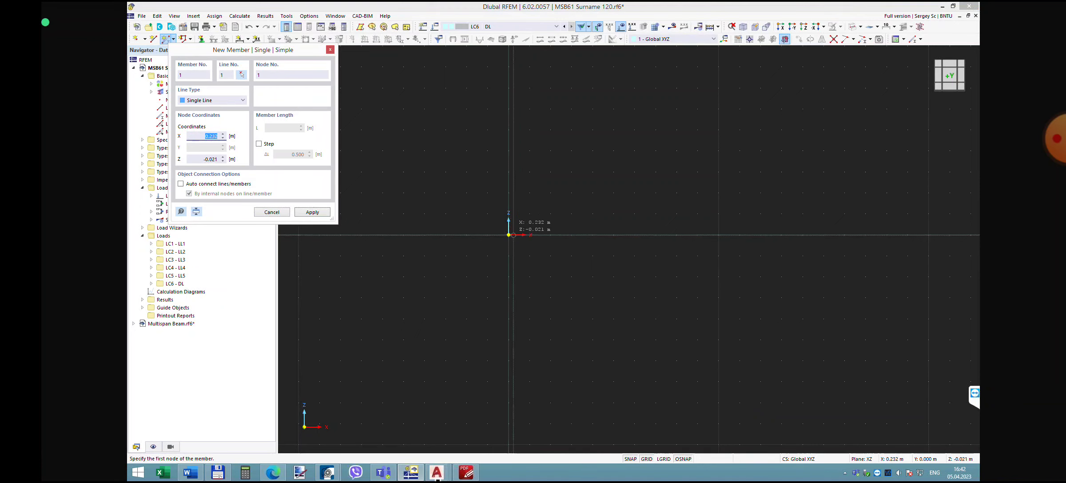
{"action": "left_click", "coordinate": [509, 234]}
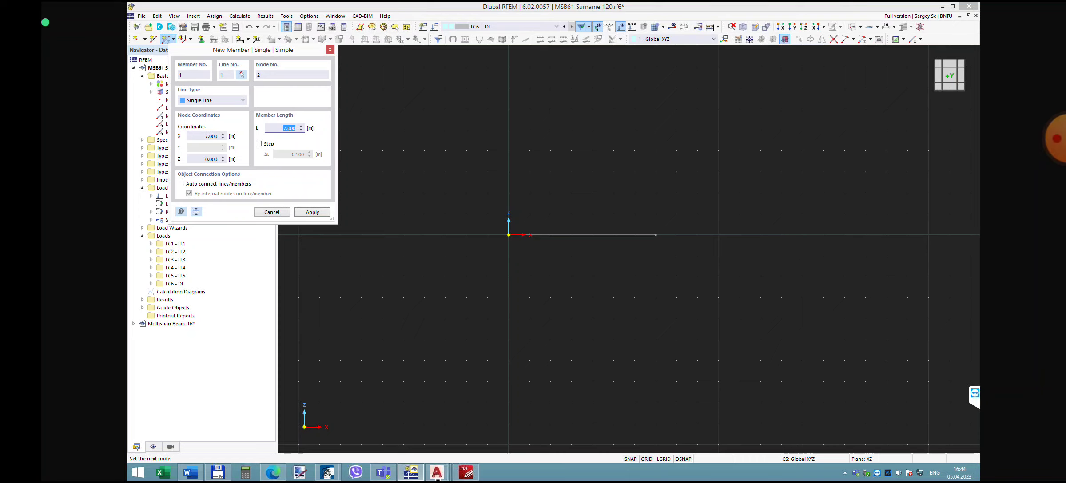
{"action": "type", "text": "6"}
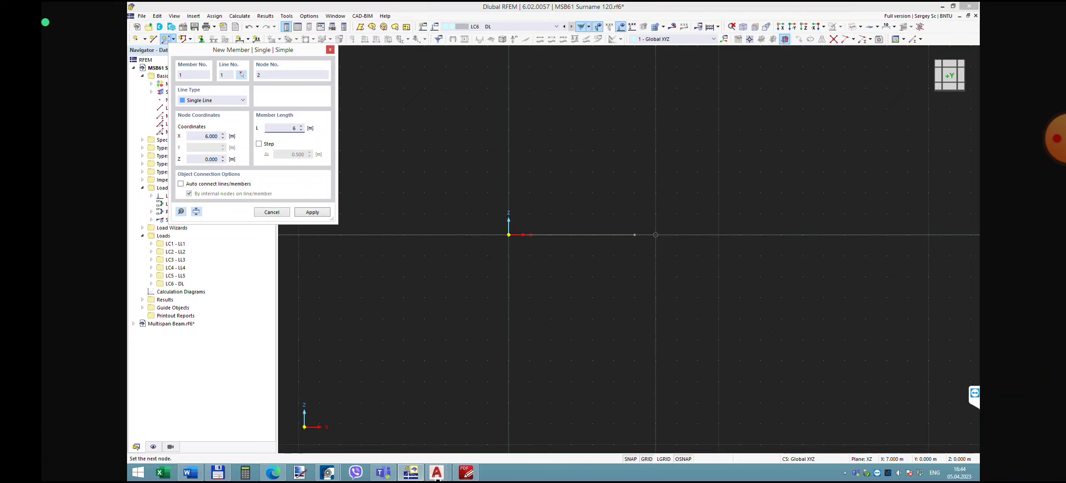
{"action": "type", "text": ".1"}
{"action": "key", "text": "Return"}
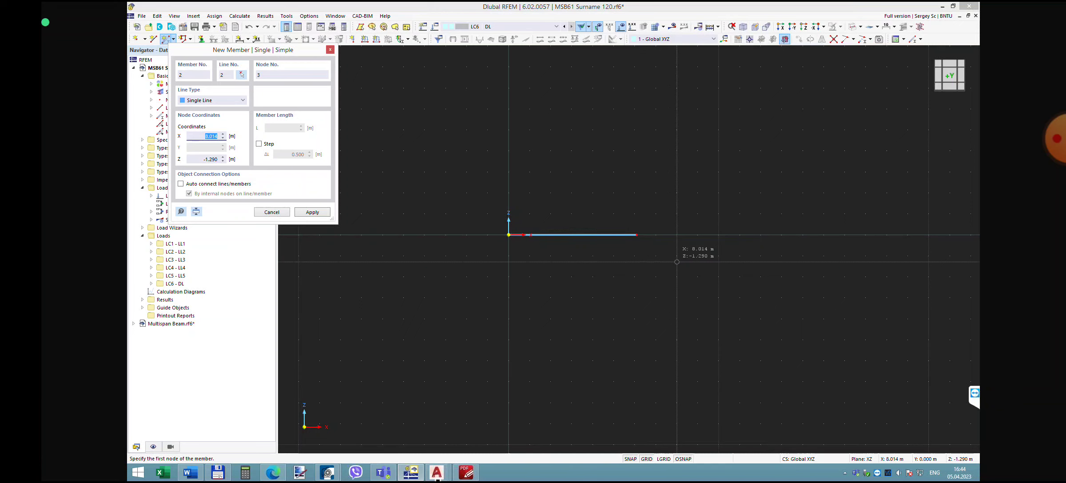
- End the member command and delete the duplicate, unassigned C25/30 material no. 4 from the material list reached through the first member's section
{"action": "key", "text": "Escape"}
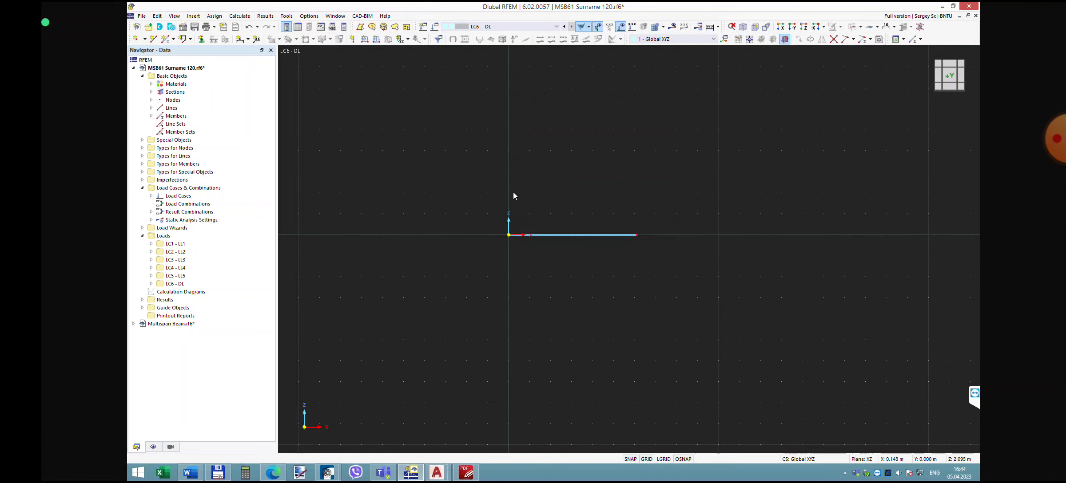
{"action": "left_click", "coordinate": [561, 235]}
{"action": "double_click", "coordinate": [561, 236]}
{"action": "left_click", "coordinate": [338, 92]}
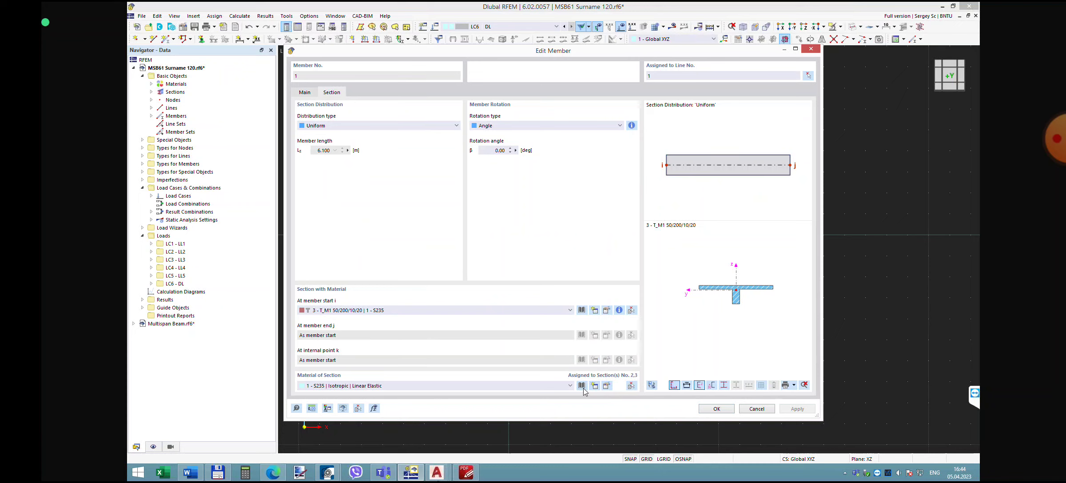
{"action": "left_click", "coordinate": [607, 386]}
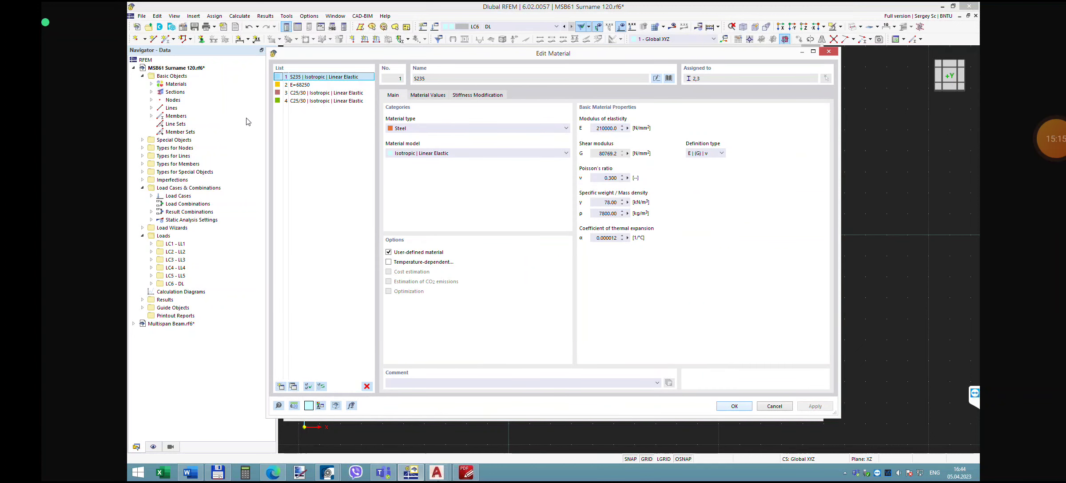
{"action": "left_click", "coordinate": [311, 93]}
{"action": "left_click", "coordinate": [309, 101]}
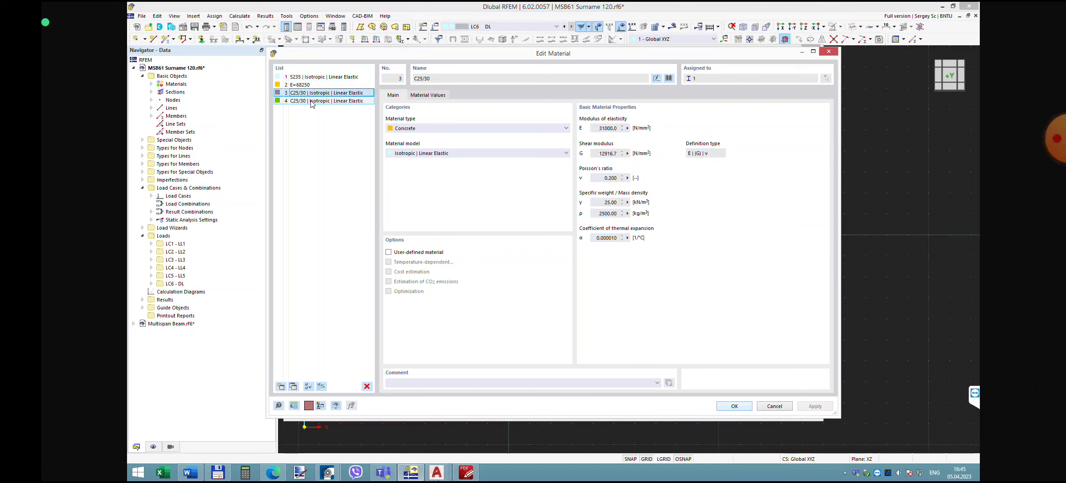
{"action": "left_click", "coordinate": [367, 386]}
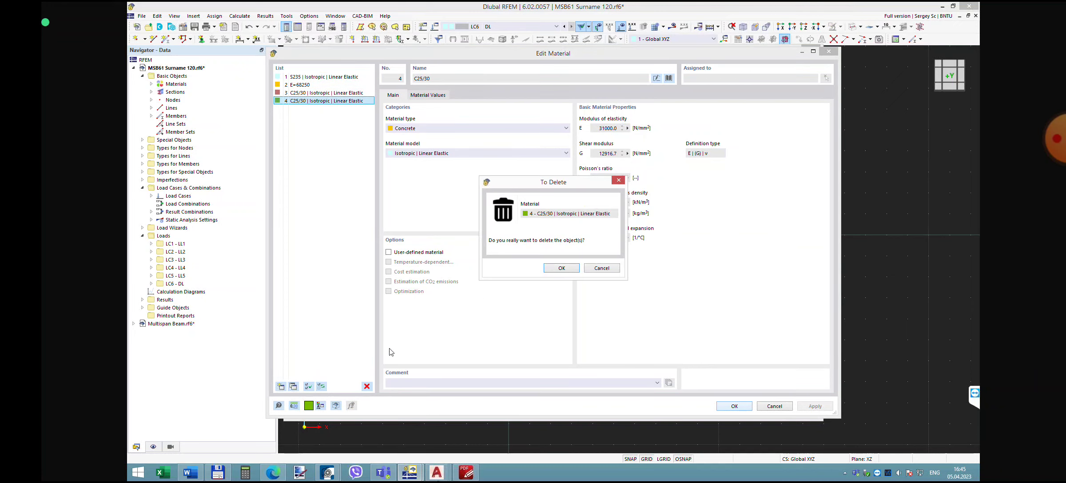
{"action": "left_click", "coordinate": [561, 268]}
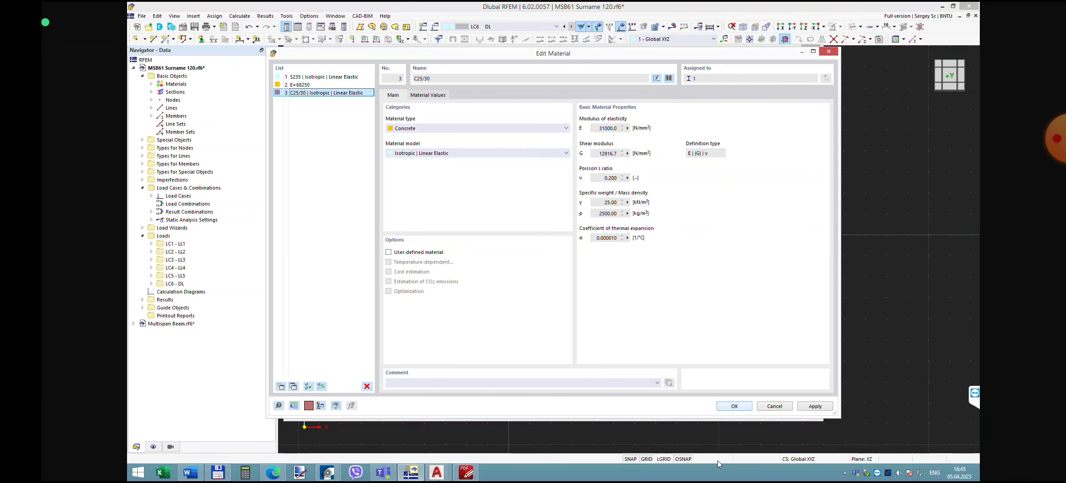
{"action": "left_click", "coordinate": [735, 407]}
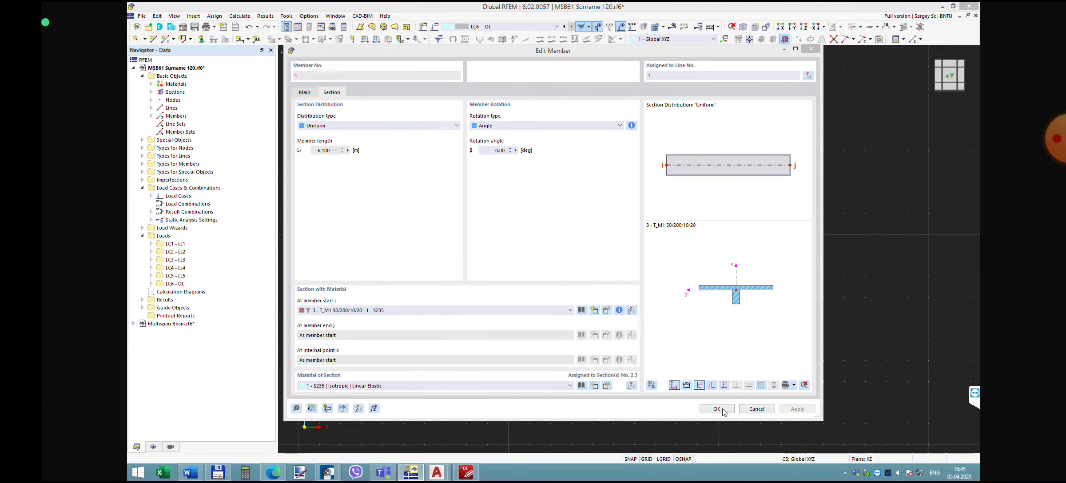
{"action": "left_click", "coordinate": [716, 409]}
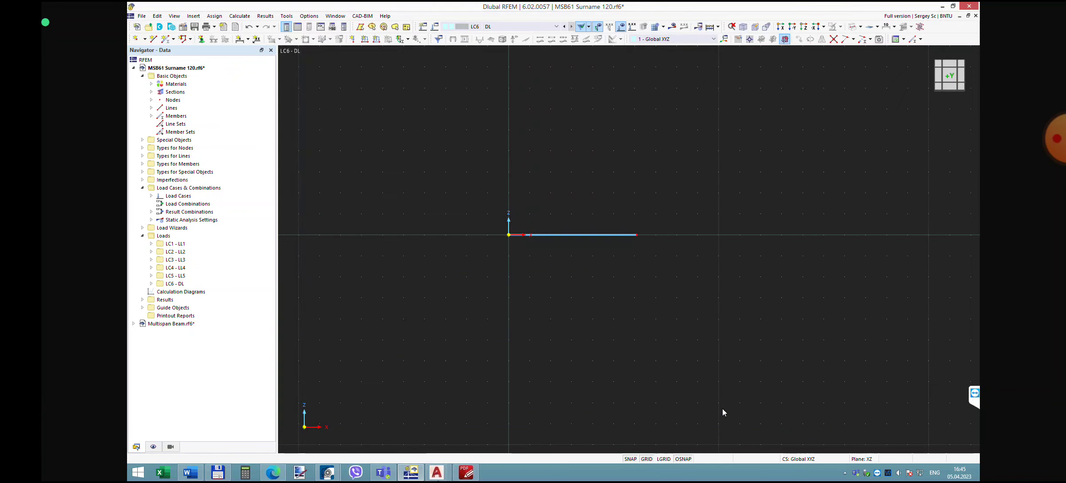
- Assign the existing C25/30 concrete as the material of the first member's T-section, and check the member's section data
{"action": "double_click", "coordinate": [583, 236]}
{"action": "left_click", "coordinate": [332, 92]}
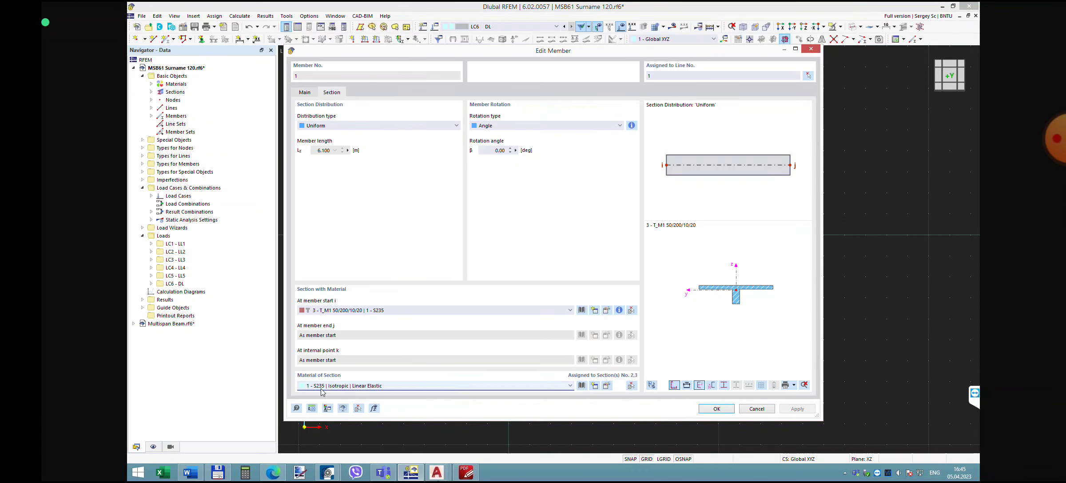
{"action": "left_click", "coordinate": [583, 386]}
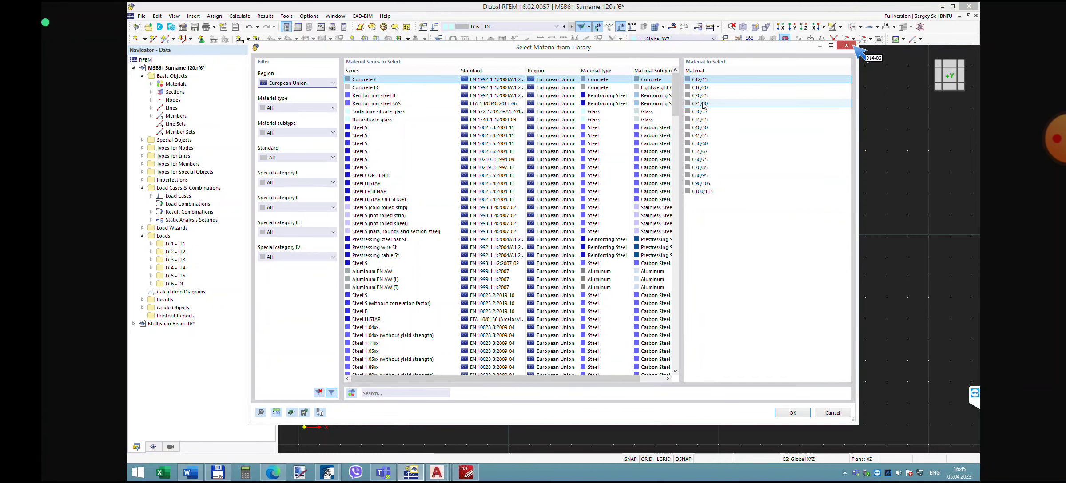
{"action": "key", "text": "Escape"}
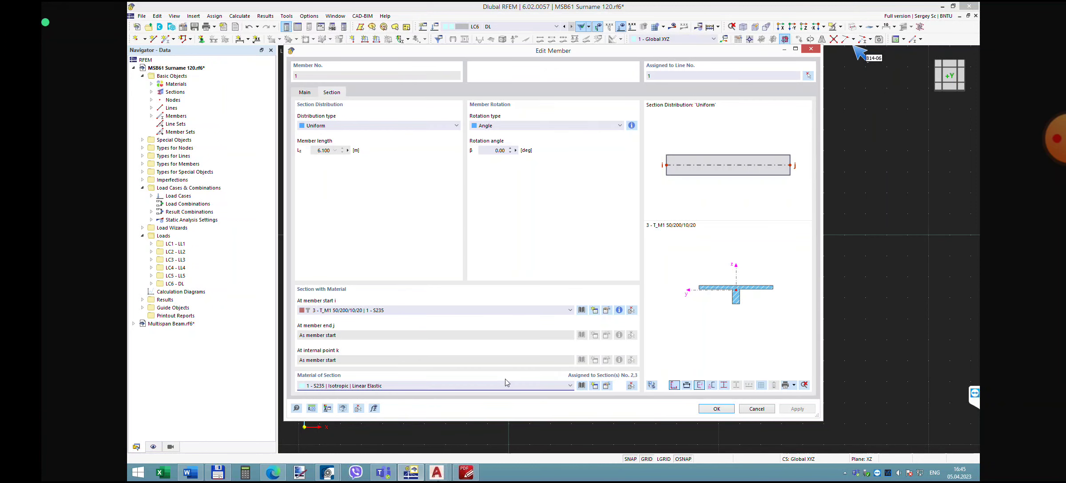
{"action": "left_click", "coordinate": [569, 386]}
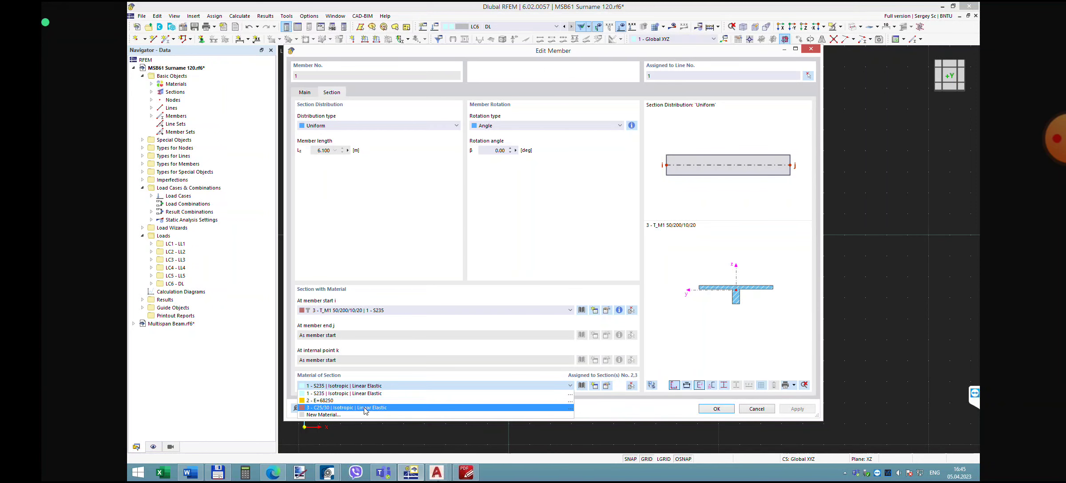
{"action": "left_click", "coordinate": [364, 408]}
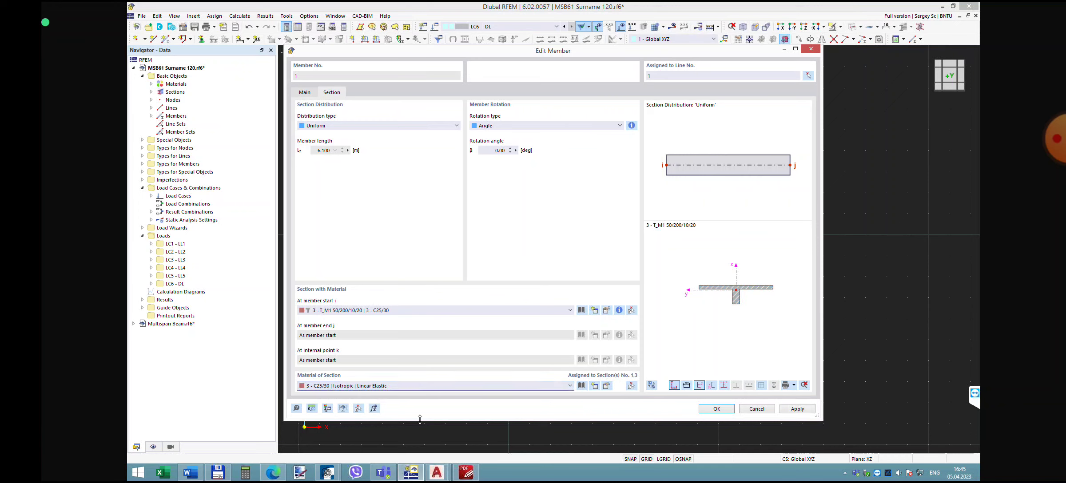
{"action": "left_click", "coordinate": [716, 410]}
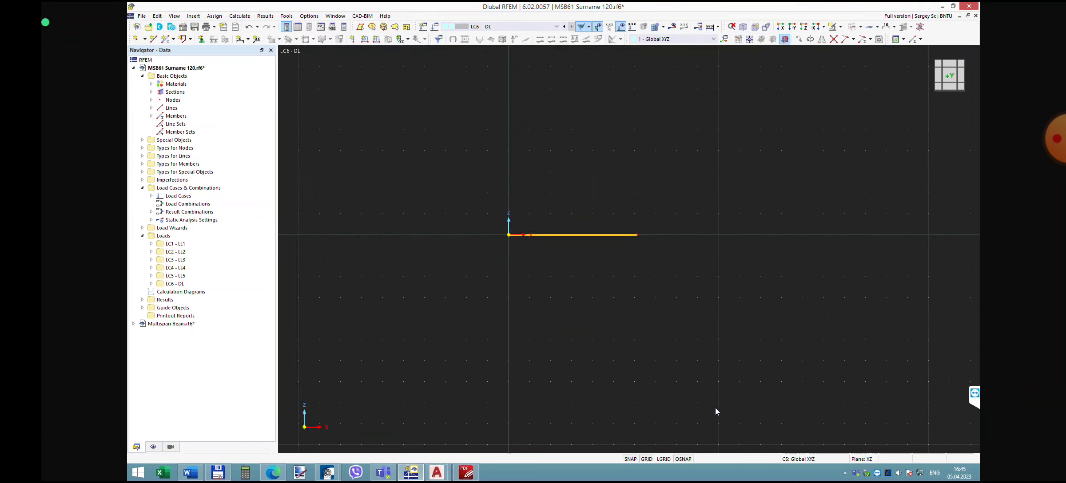
{"action": "double_click", "coordinate": [579, 235]}
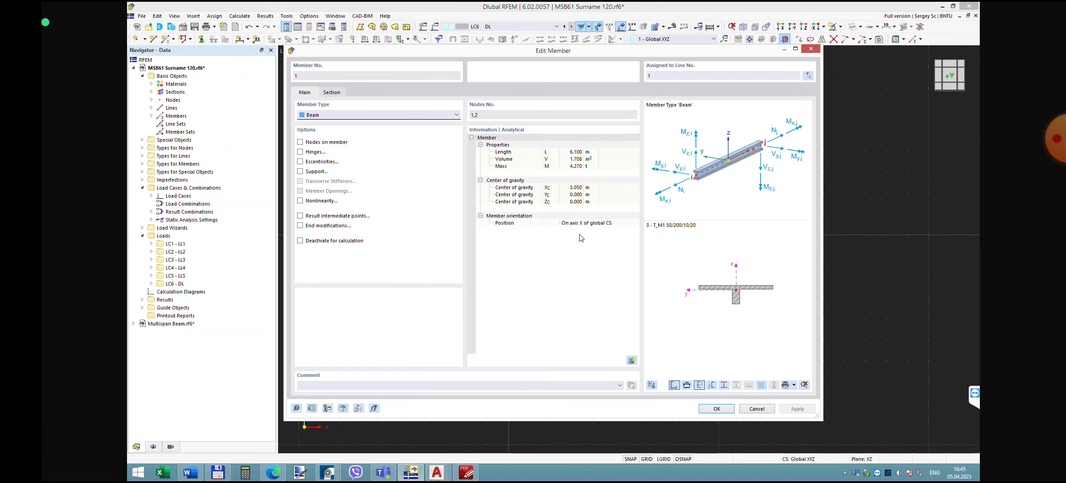
{"action": "left_click", "coordinate": [335, 93]}
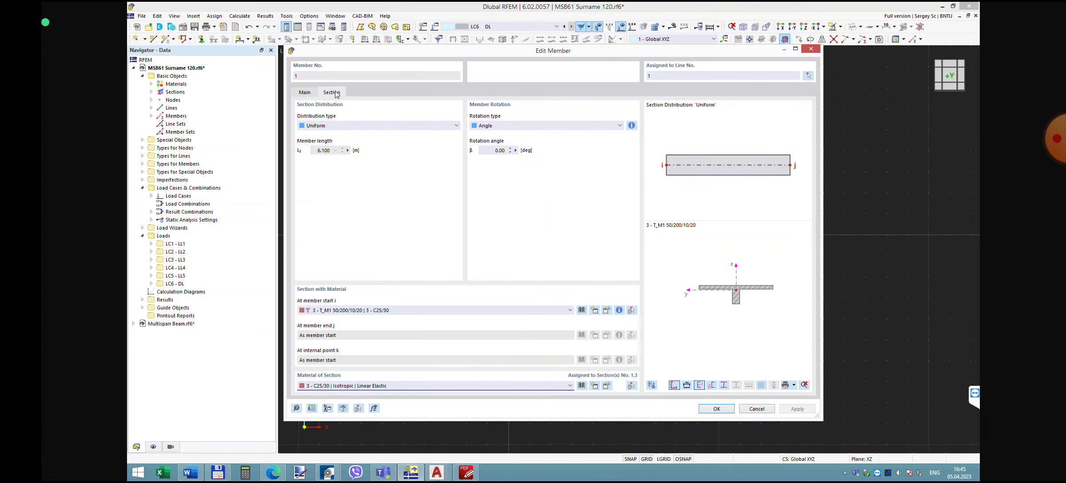
{"action": "left_click", "coordinate": [757, 409]}
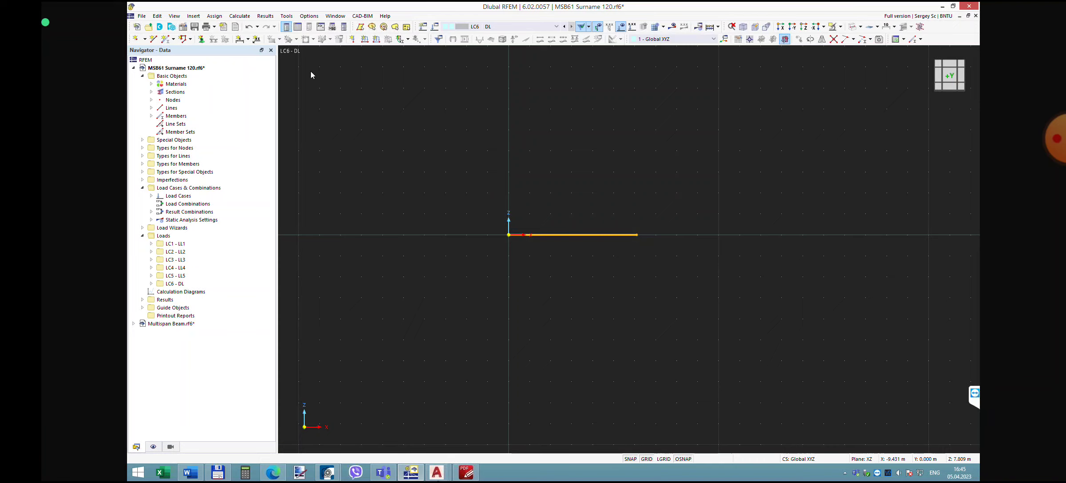
- Assign nodal support type 2 to both end nodes of the member
{"action": "left_click", "coordinate": [201, 40]}
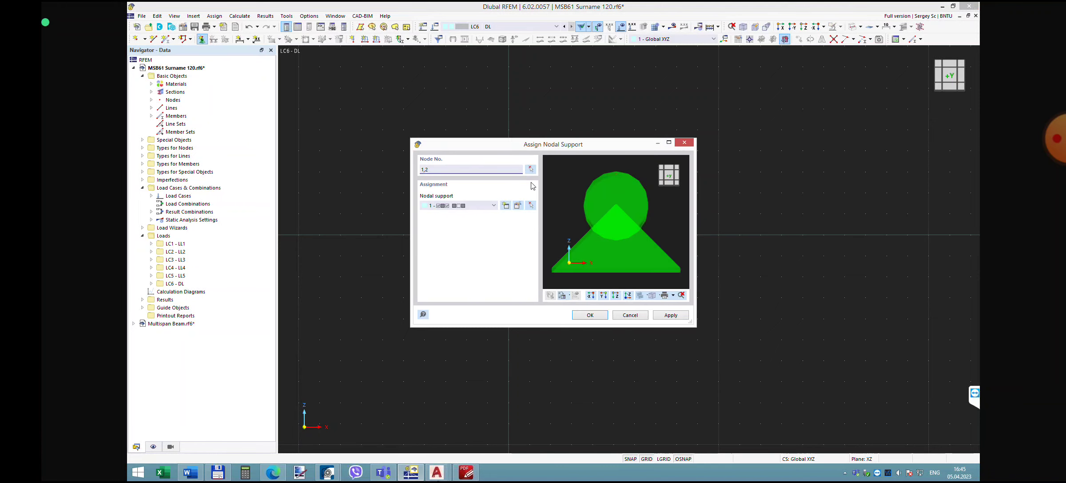
{"action": "left_click", "coordinate": [494, 206]}
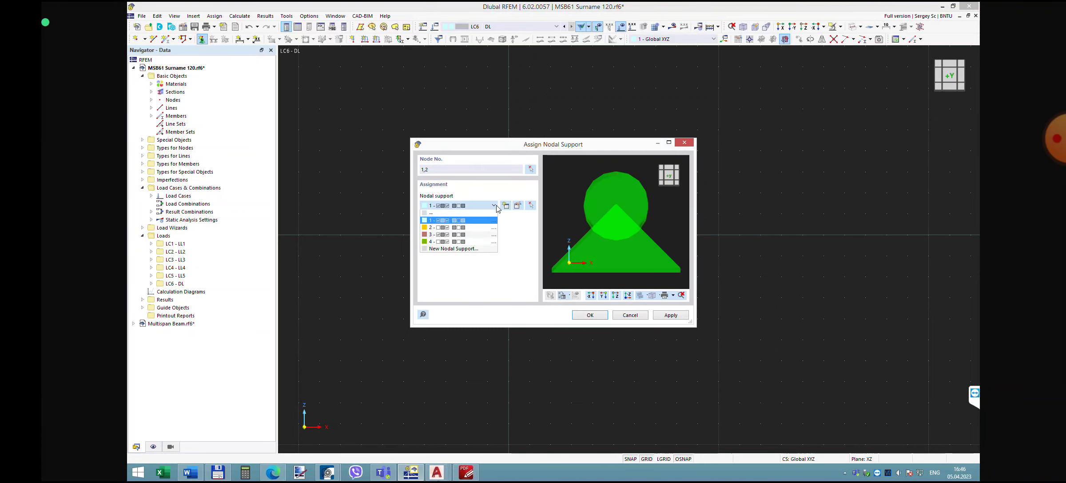
{"action": "left_click", "coordinate": [461, 227]}
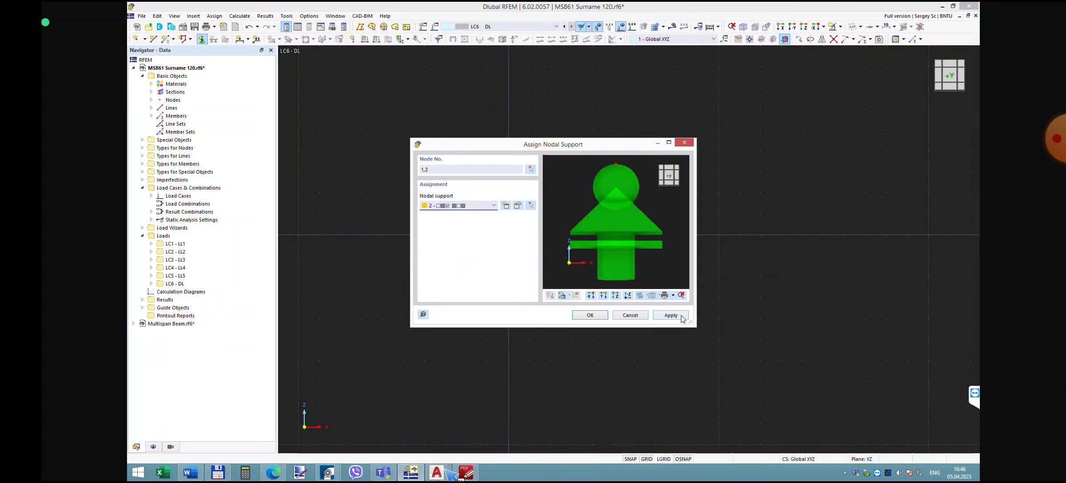
{"action": "left_click", "coordinate": [592, 316]}
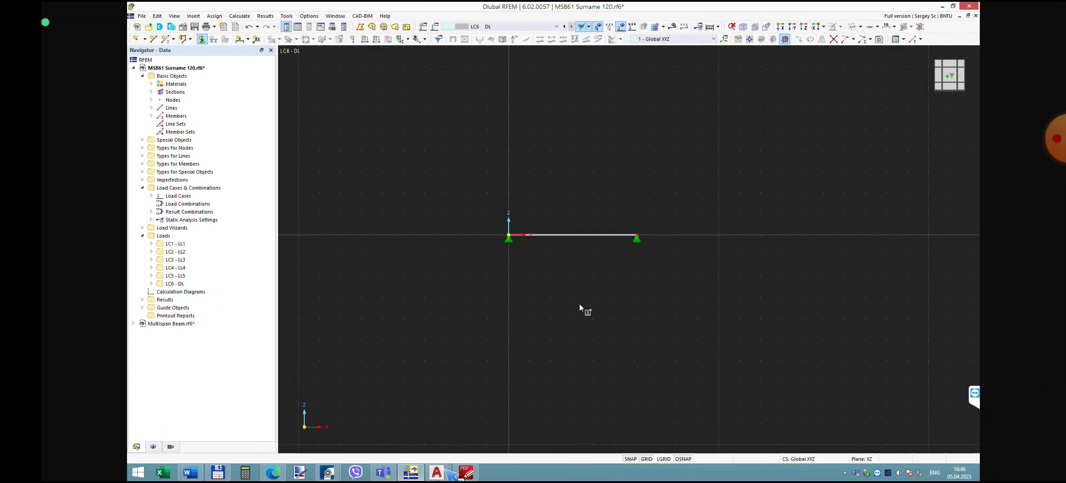
- Copy the member with its supports 4 times along X at a displacement of 6.1 m, and hide the work plane grid
{"action": "left_click_drag", "start_coordinate": [474, 156], "coordinate": [700, 306]}
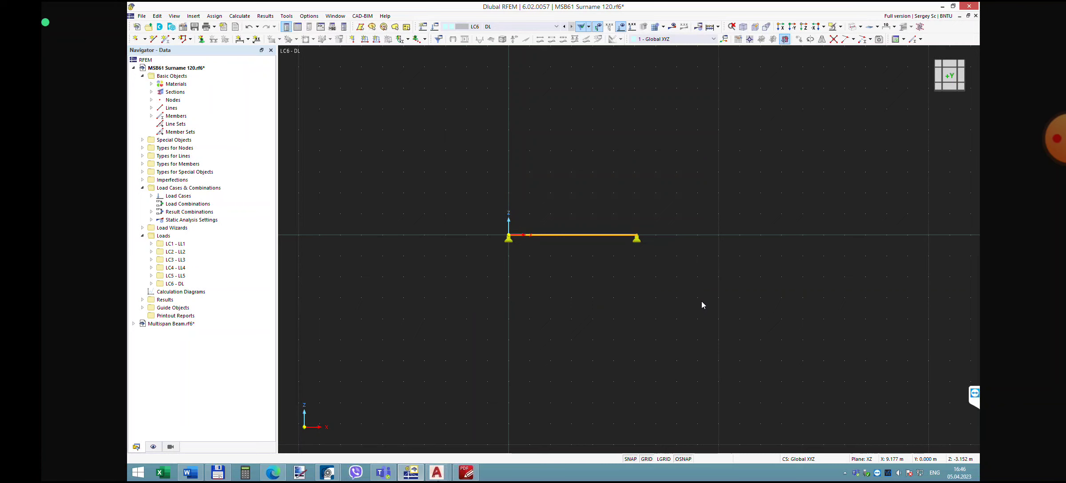
{"action": "left_click", "coordinate": [799, 40]}
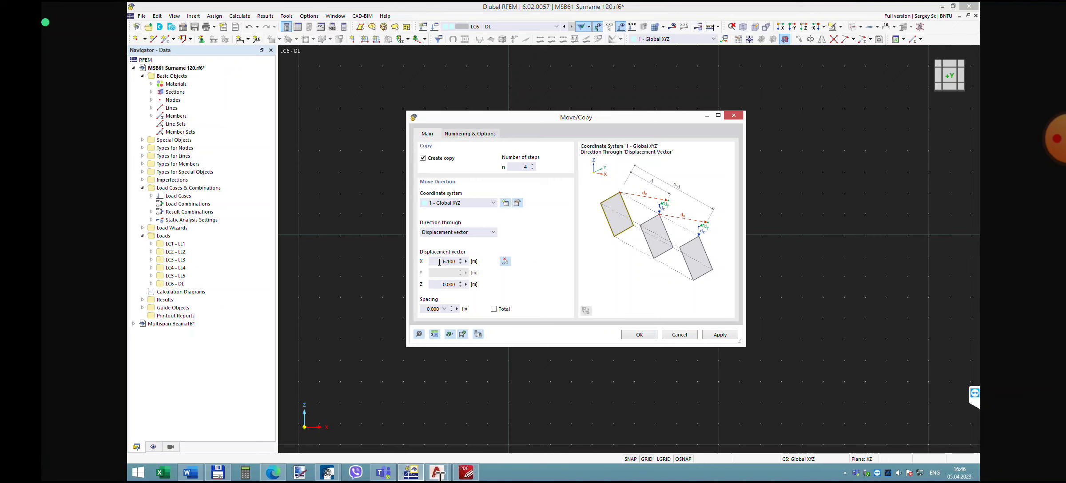
{"action": "left_click", "coordinate": [733, 115]}
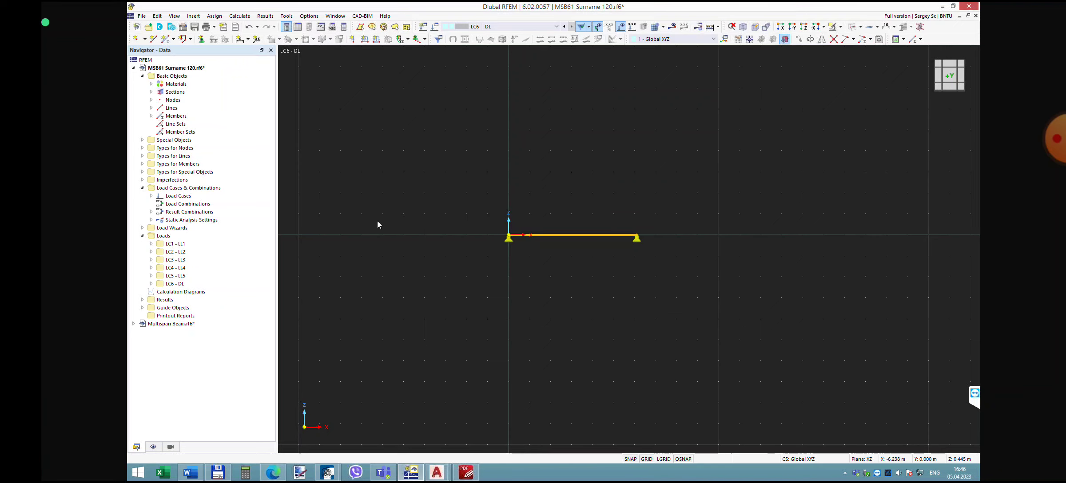
{"action": "left_click", "coordinate": [799, 41]}
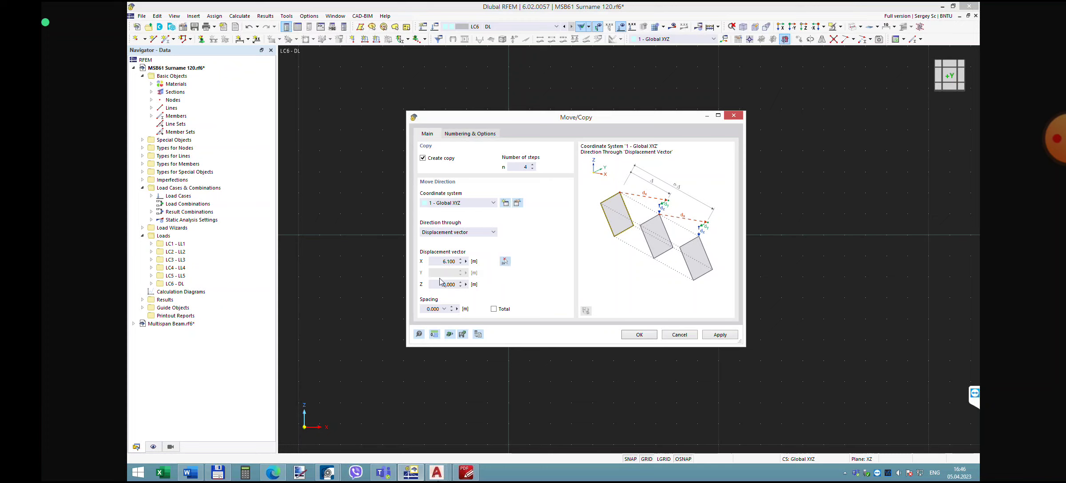
{"action": "left_click", "coordinate": [639, 335]}
{"action": "middle_click_drag", "start_coordinate": [521, 310], "coordinate": [626, 307]}
{"action": "scroll", "coordinate": [545, 334], "scroll_direction": "down", "scroll_amount": 1}
{"action": "left_click", "coordinate": [647, 459]}
{"action": "middle_click_drag", "start_coordinate": [635, 370], "coordinate": [614, 357]}
{"action": "left_click", "coordinate": [623, 354]}
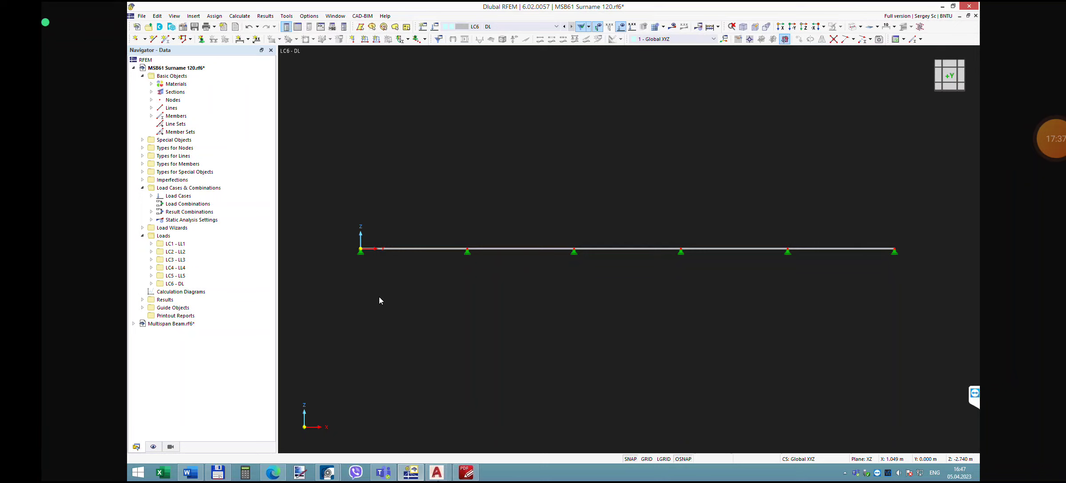
- Change the support at the beam's first node, at the origin, to nodal support type 3
{"action": "double_click", "coordinate": [360, 254]}
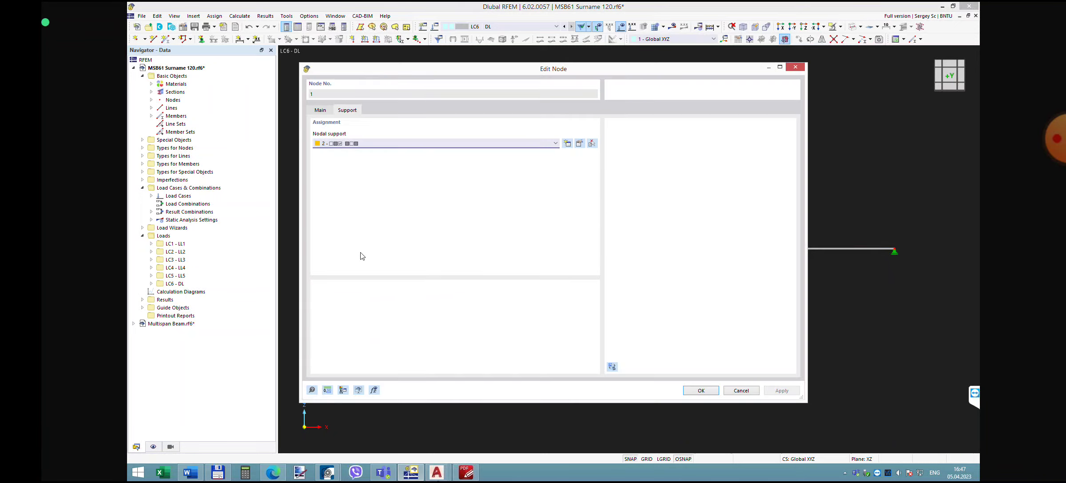
{"action": "left_click", "coordinate": [556, 143]}
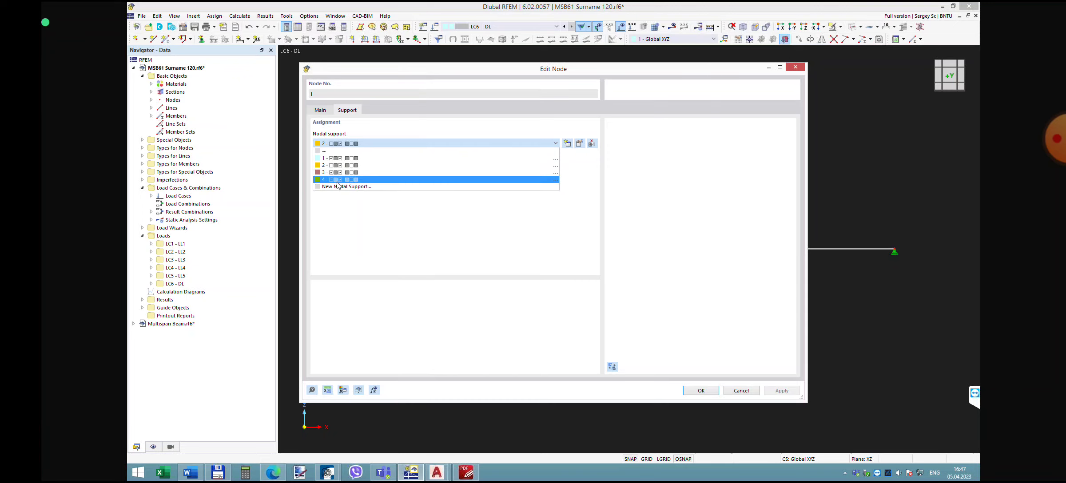
{"action": "left_click", "coordinate": [334, 173]}
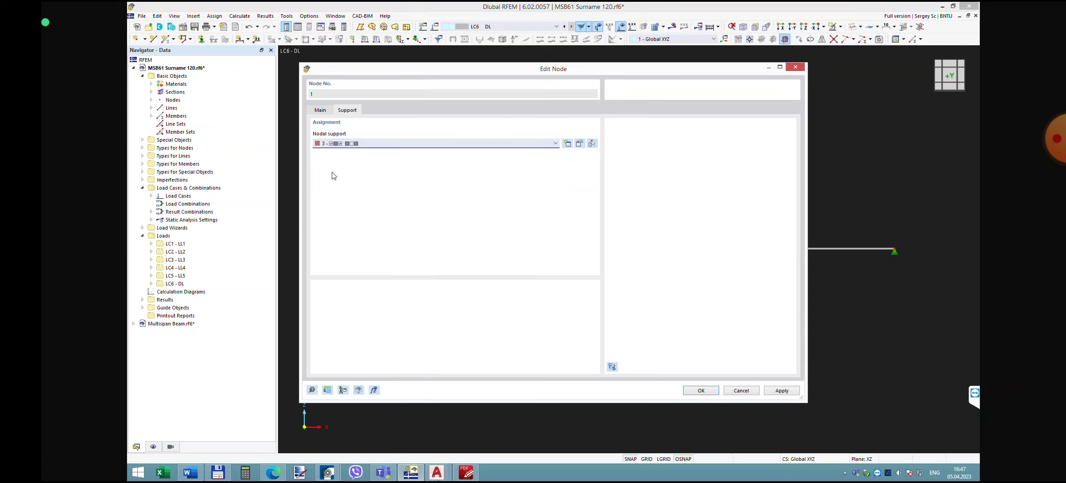
{"action": "left_click", "coordinate": [701, 391]}
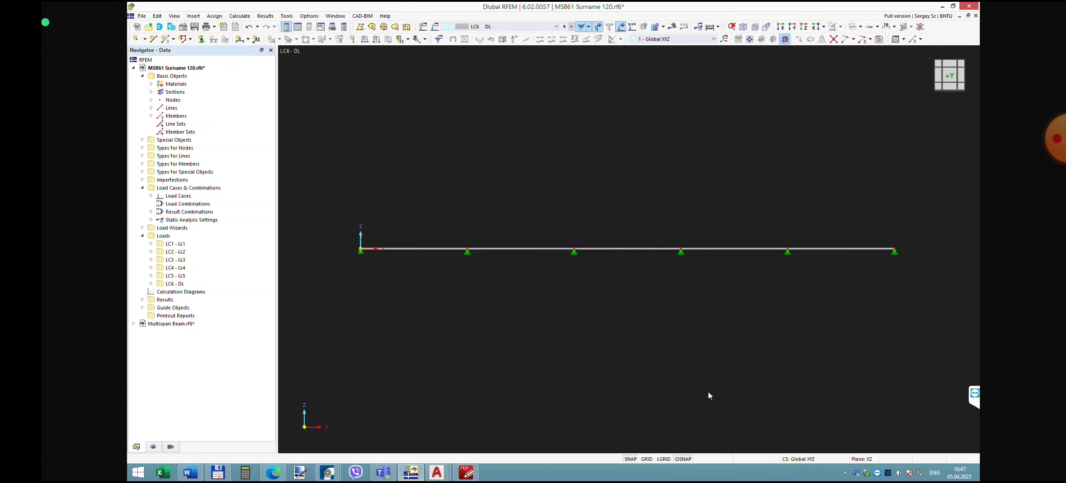
- Enlarge the displayed size of the nodal support symbols along the beam
{"action": "scroll", "coordinate": [657, 344], "scroll_direction": "up", "scroll_amount": 1}
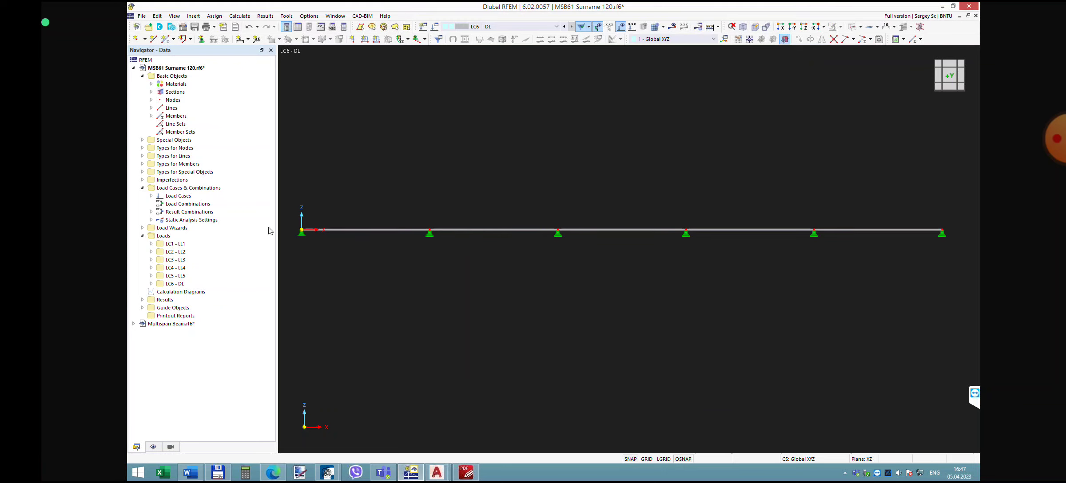
{"action": "right_click", "coordinate": [301, 236]}
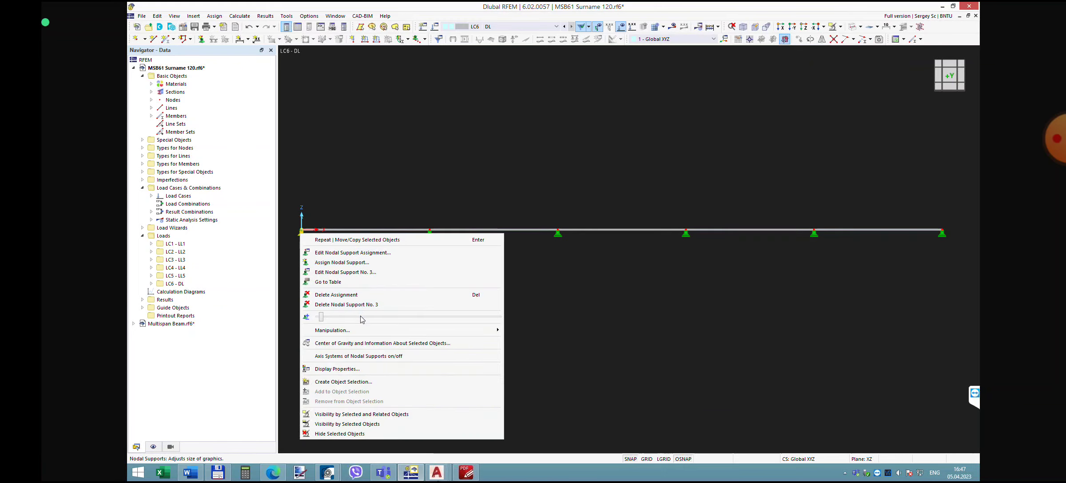
{"action": "left_click_drag", "start_coordinate": [321, 317], "coordinate": [346, 316]}
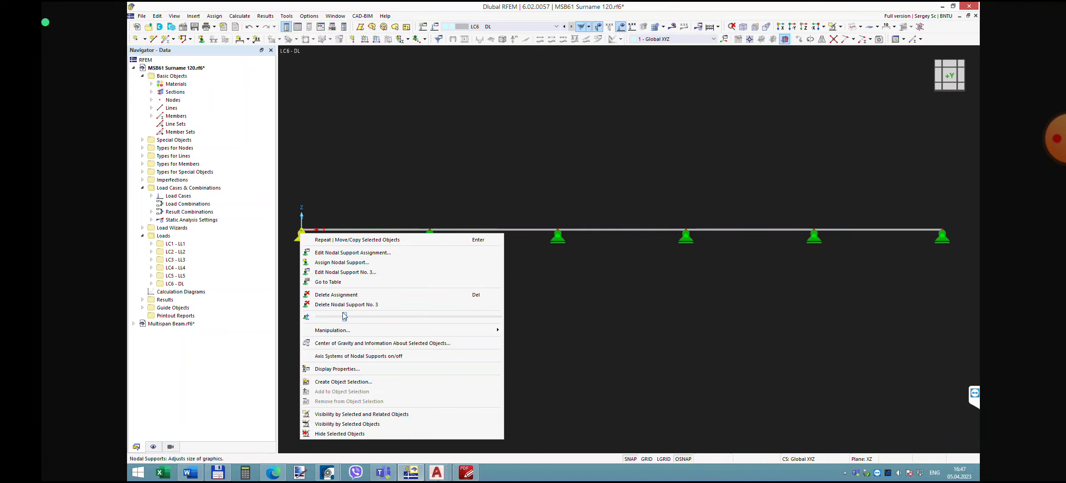
{"action": "left_click", "coordinate": [563, 342]}
{"action": "mouse_move", "coordinate": [690, 340]}
{"action": "middle_mouse_down"}
{"action": "mouse_move", "coordinate": [704, 345]}
{"action": "mouse_move", "coordinate": [697, 351]}
{"action": "middle_mouse_up"}
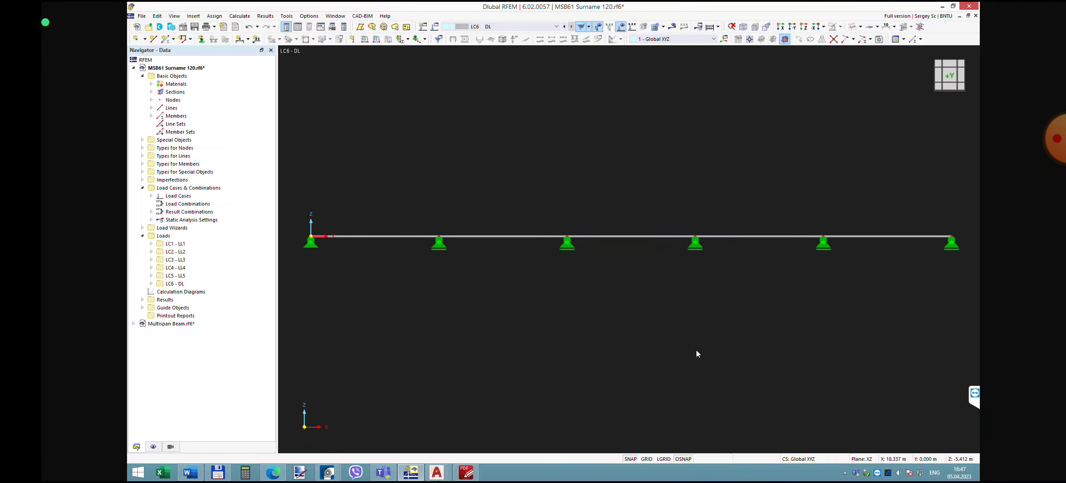
- Display the beam as a solid model and examine its T-section and supports in a 3D view
{"action": "left_click", "coordinate": [860, 27]}
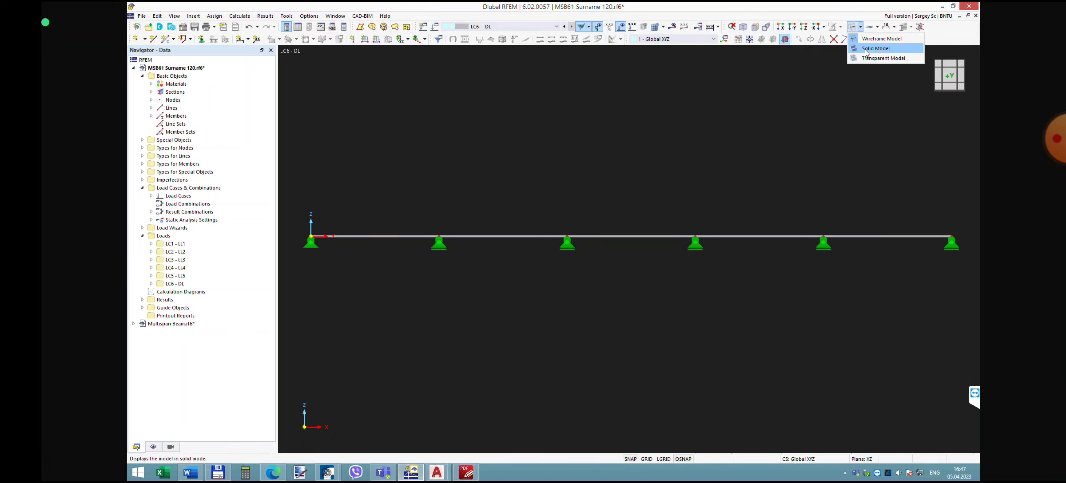
{"action": "left_click", "coordinate": [865, 53]}
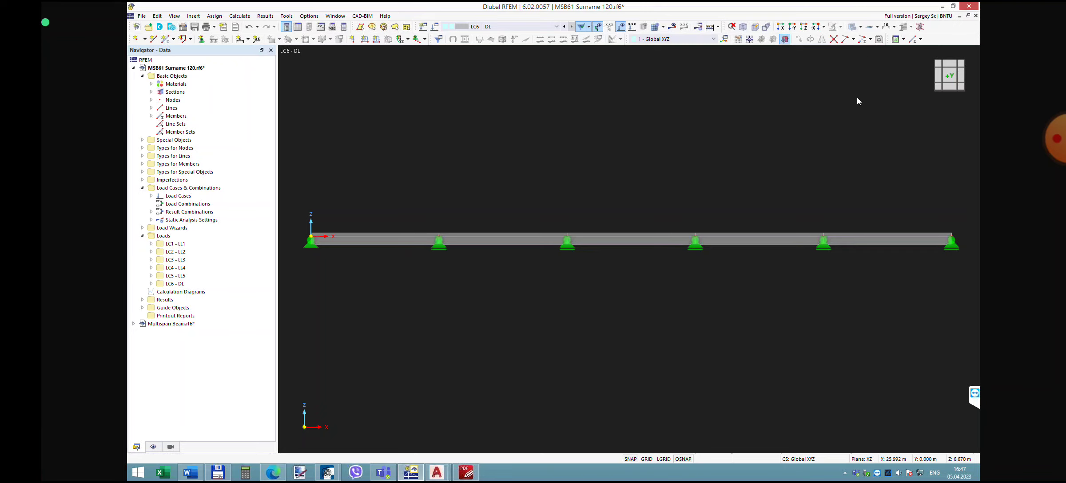
{"action": "middle_click_drag", "start_coordinate": [869, 100], "coordinate": [780, 179], "text": "ctrl"}
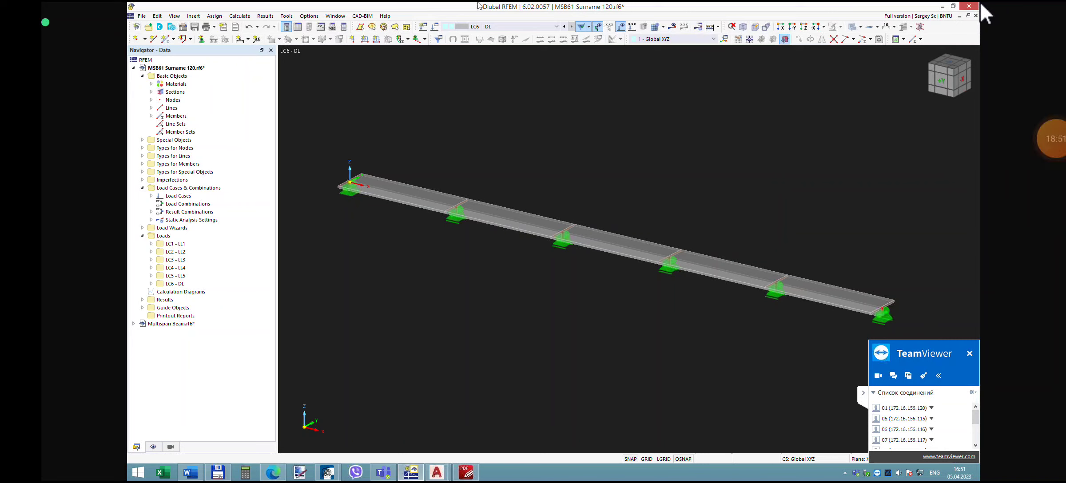
- Save the model and share the file MSB61 Surname 120.rf6 through TeamViewer's file storage, using Total Commander, and return to RFEM
{"action": "left_click", "coordinate": [141, 16]}
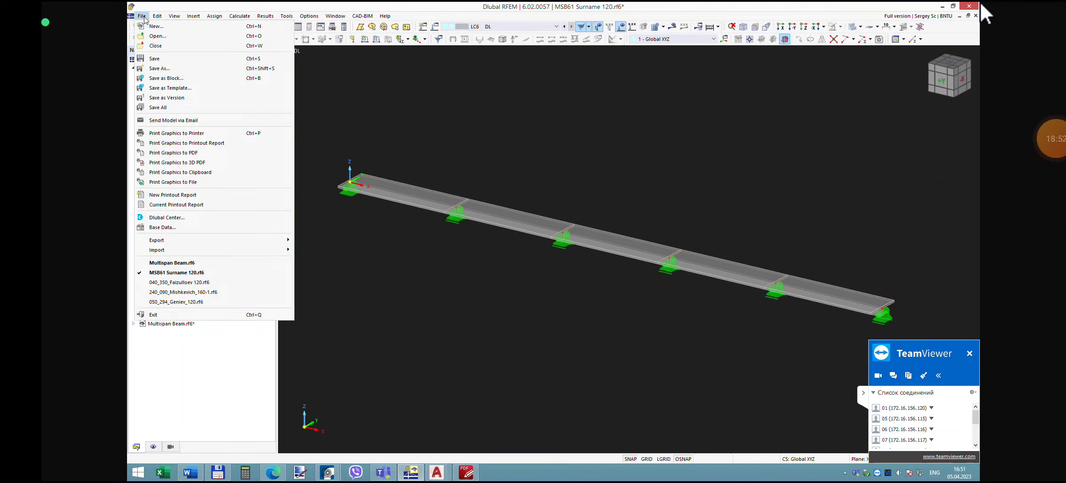
{"action": "left_click", "coordinate": [178, 60]}
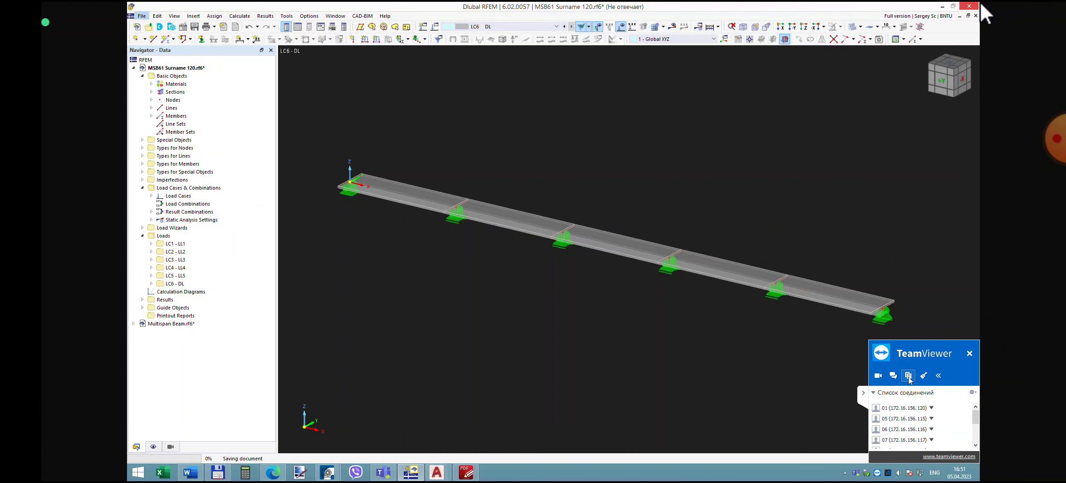
{"action": "left_click", "coordinate": [908, 377]}
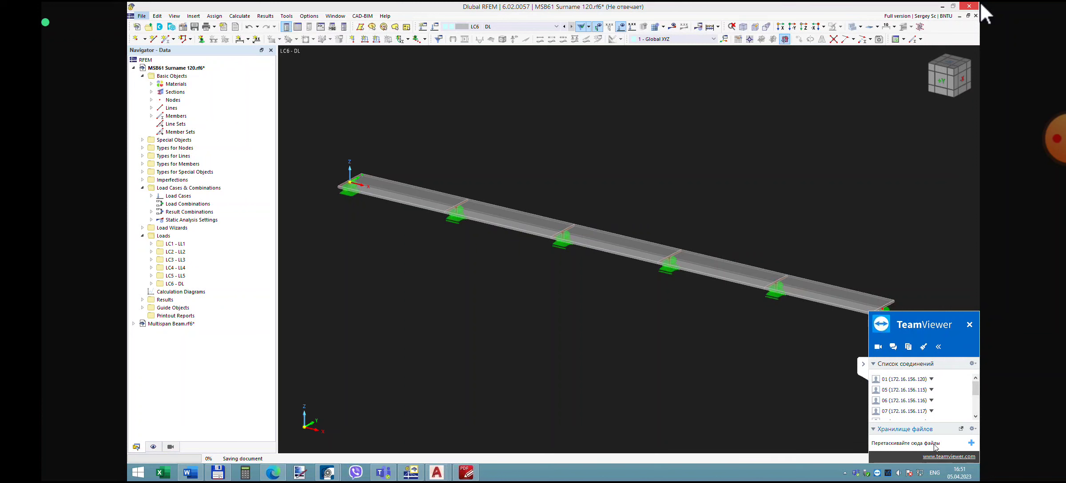
{"action": "left_click", "coordinate": [217, 472]}
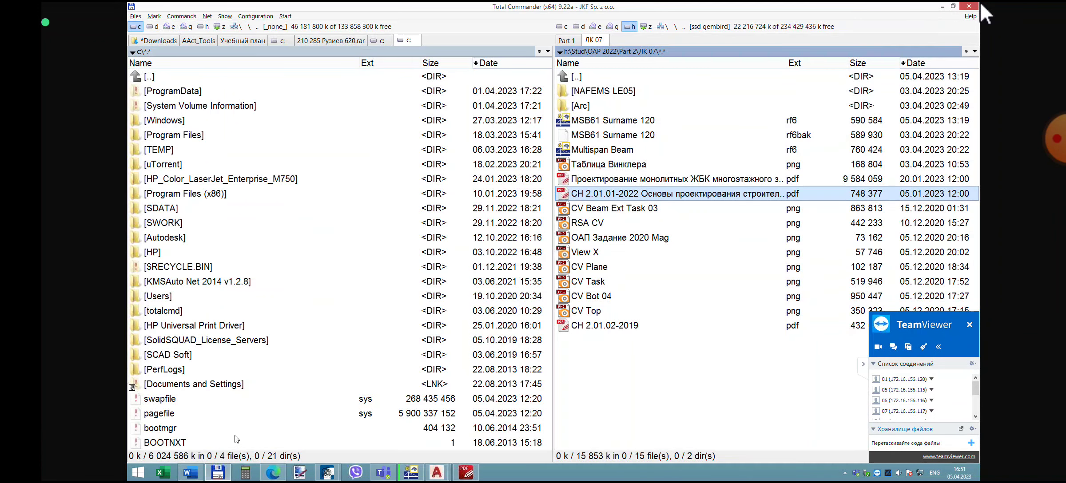
{"action": "left_click", "coordinate": [411, 472]}
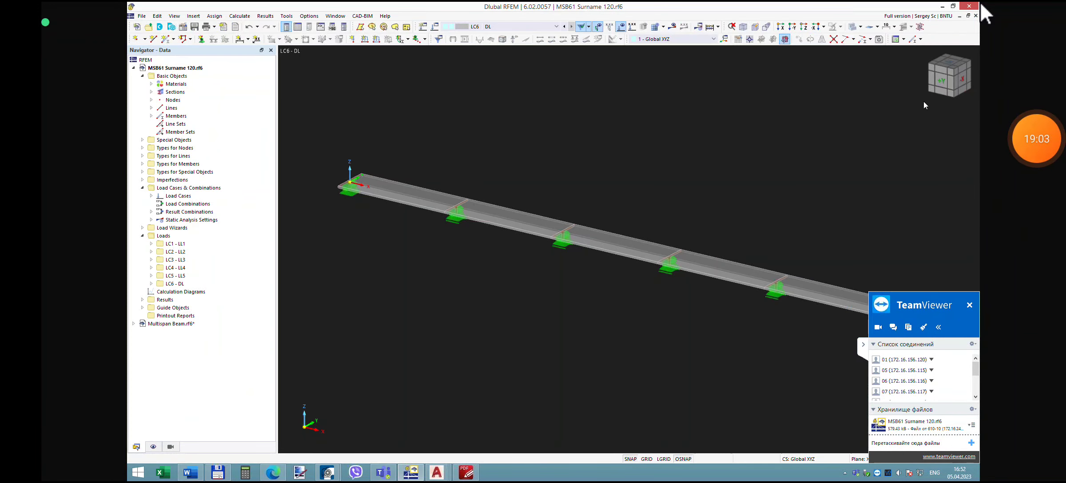
- Return to the view along the Y axis and display the beam as a wireframe model
{"action": "left_click", "coordinate": [941, 80]}
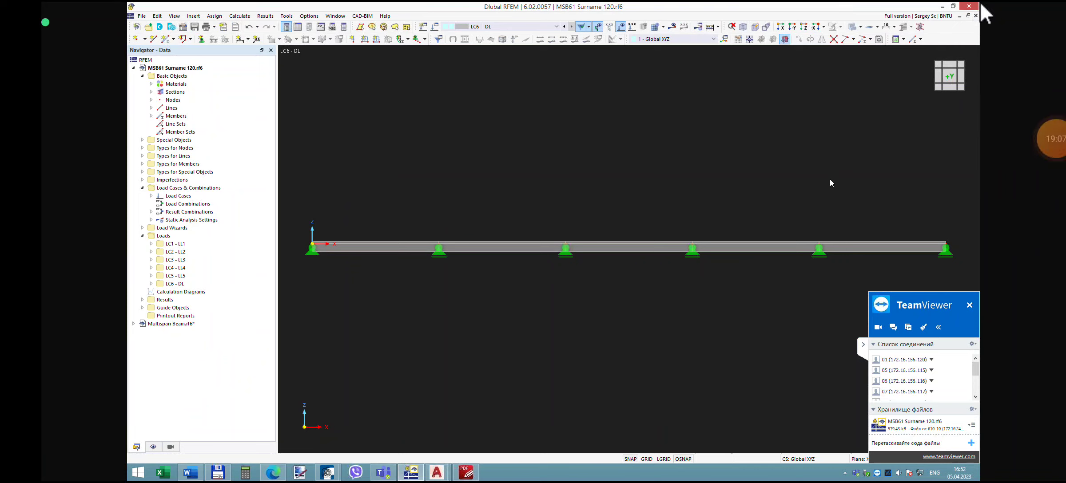
{"action": "left_click", "coordinate": [860, 27]}
{"action": "left_click", "coordinate": [862, 48]}
{"action": "scroll", "coordinate": [785, 231], "scroll_direction": "down", "scroll_amount": 1}
{"action": "mouse_move", "coordinate": [785, 231]}
{"action": "middle_mouse_down"}
{"action": "mouse_move", "coordinate": [796, 222]}
{"action": "mouse_move", "coordinate": [793, 237]}
{"action": "middle_mouse_up"}
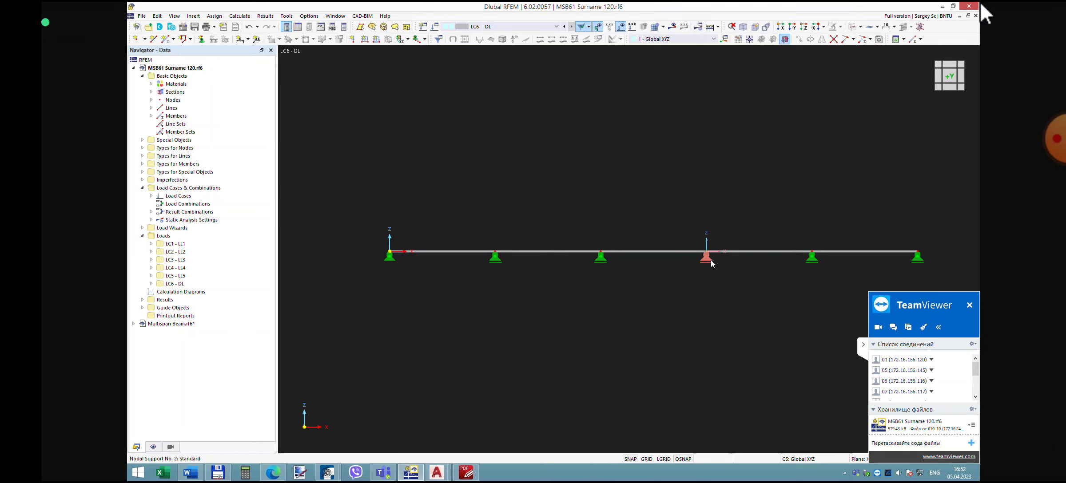
- Reduce the displayed size of the nodal support symbols and collapse the TeamViewer panel
{"action": "right_click", "coordinate": [711, 264]}
{"action": "left_click_drag", "start_coordinate": [755, 344], "coordinate": [737, 347]}
{"action": "left_click", "coordinate": [663, 343]}
{"action": "middle_click_drag", "start_coordinate": [666, 285], "coordinate": [648, 269]}
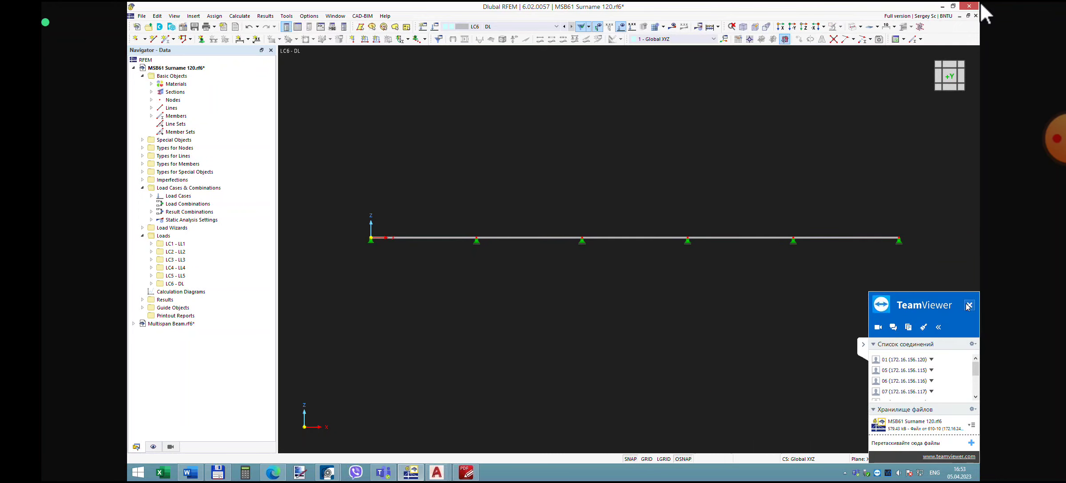
{"action": "left_click", "coordinate": [863, 345]}
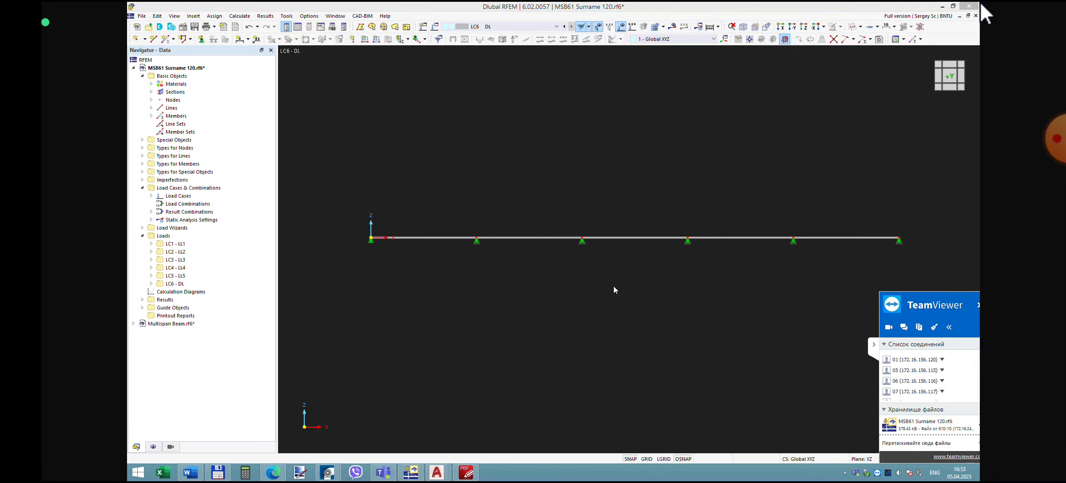
- Review the defined load cases, load combinations and result combinations
{"action": "left_click", "coordinate": [435, 28]}
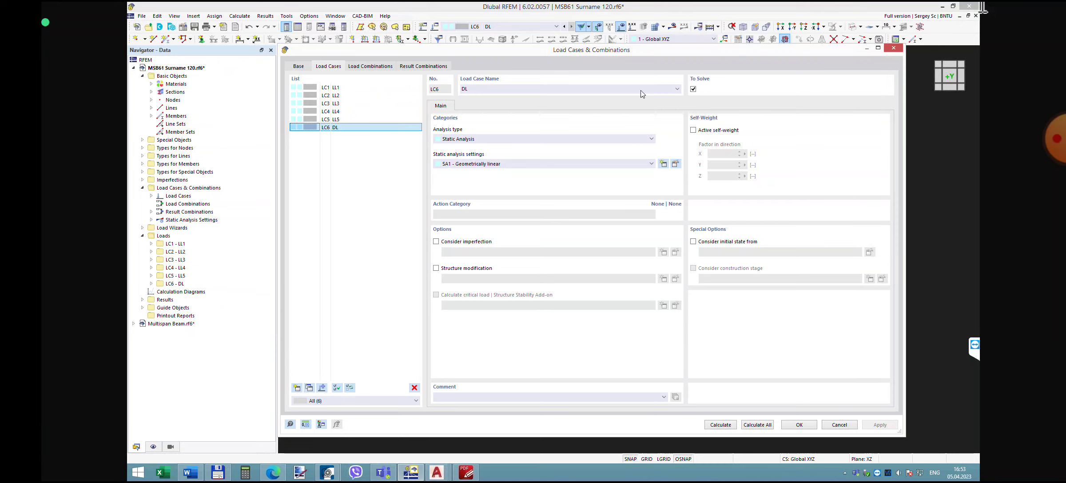
{"action": "left_click", "coordinate": [893, 48]}
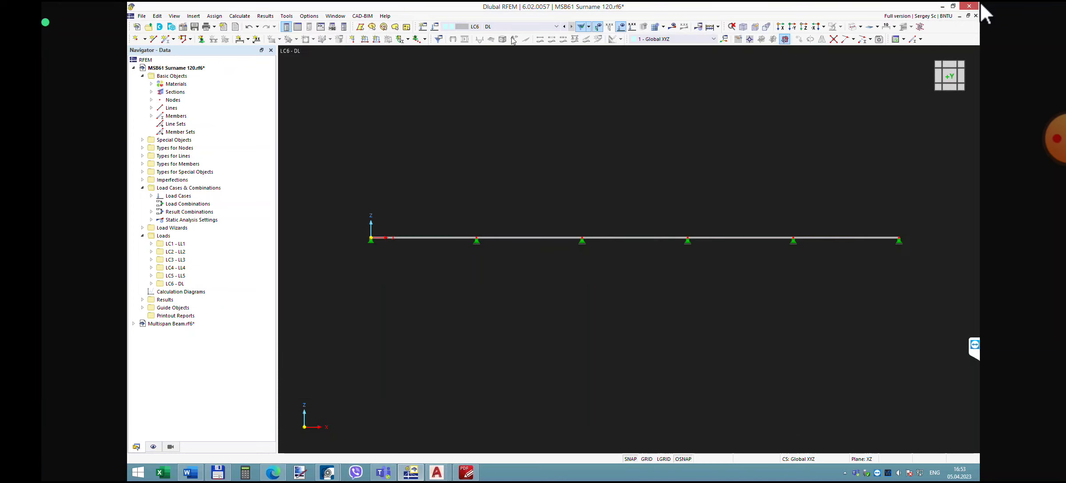
{"action": "left_click", "coordinate": [422, 27]}
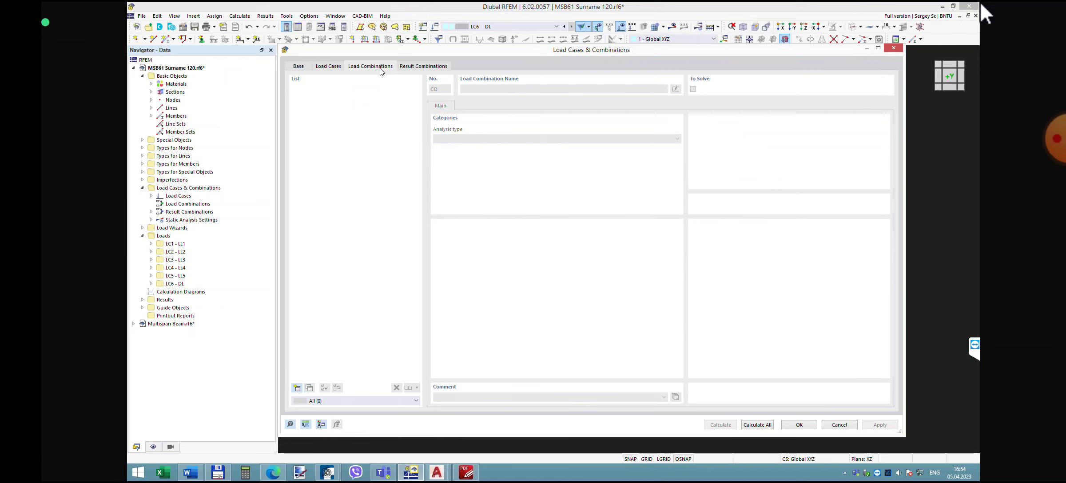
{"action": "left_click", "coordinate": [412, 68]}
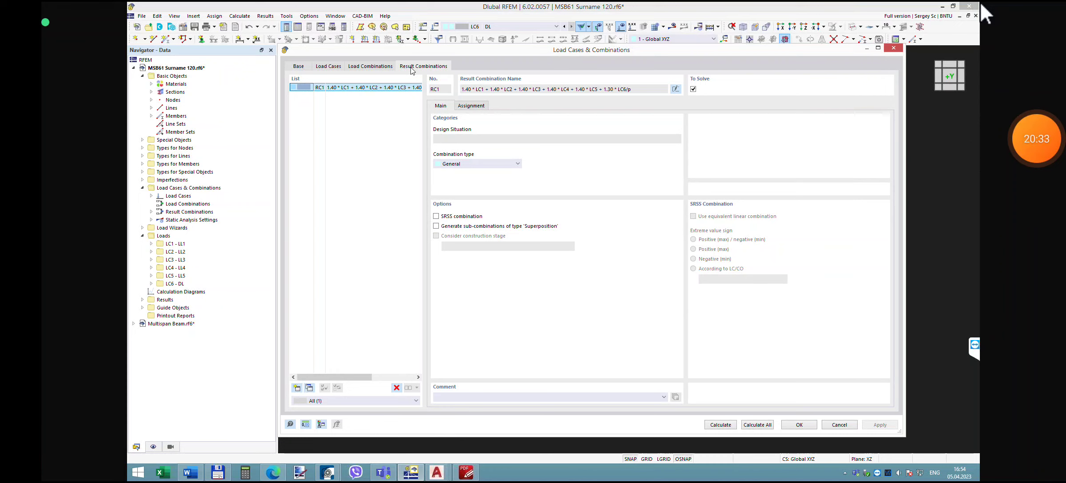
{"action": "left_click", "coordinate": [326, 67]}
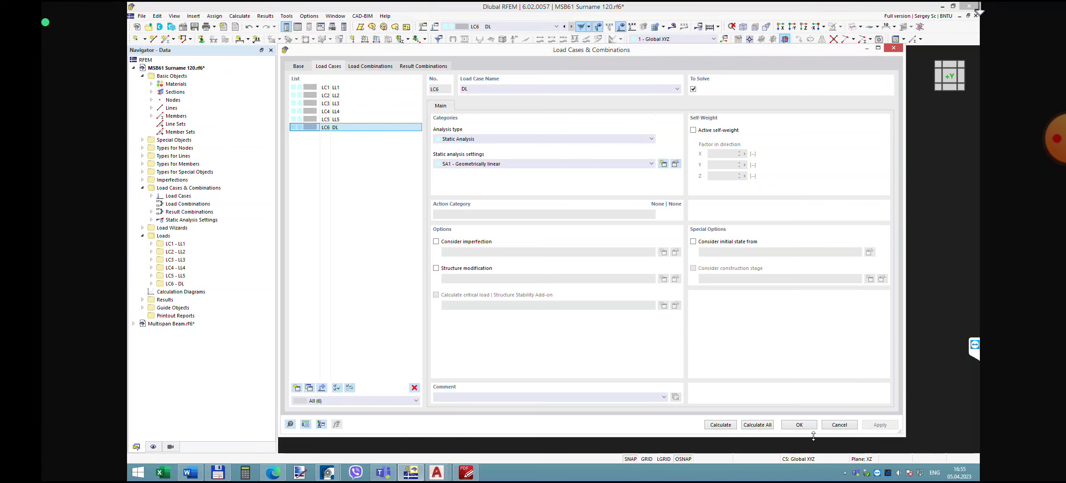
{"action": "left_click", "coordinate": [802, 425]}
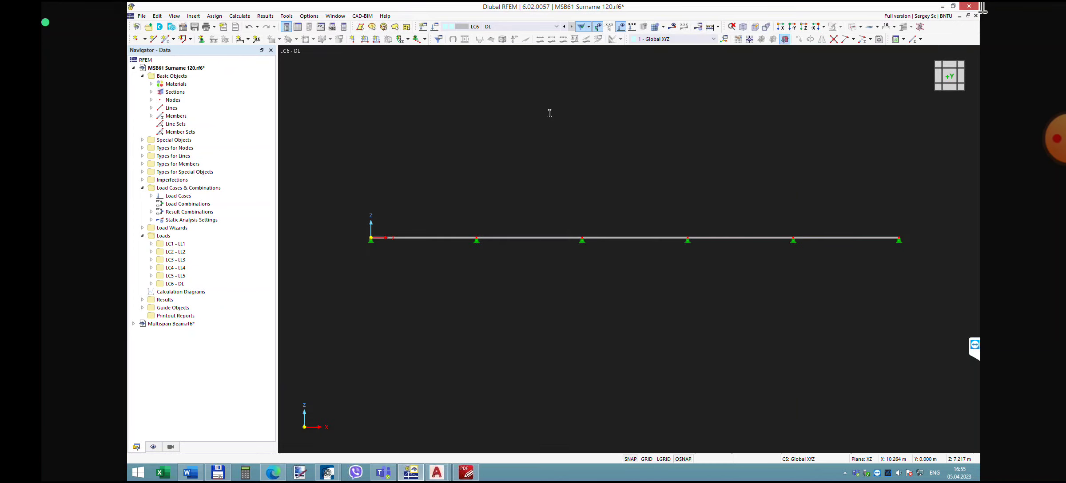
- Make LC1 - LL1 the current load case
{"action": "left_click", "coordinate": [516, 26]}
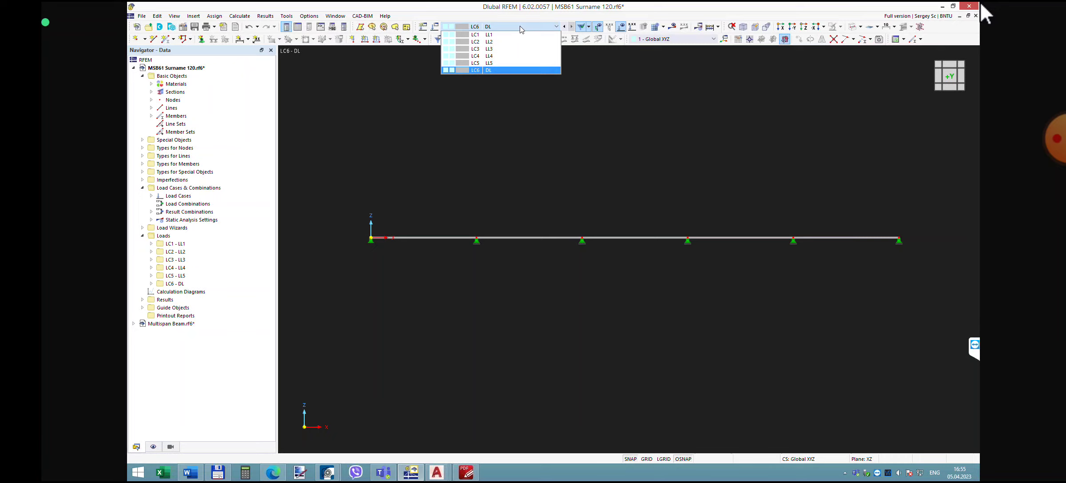
{"action": "left_click", "coordinate": [515, 35]}
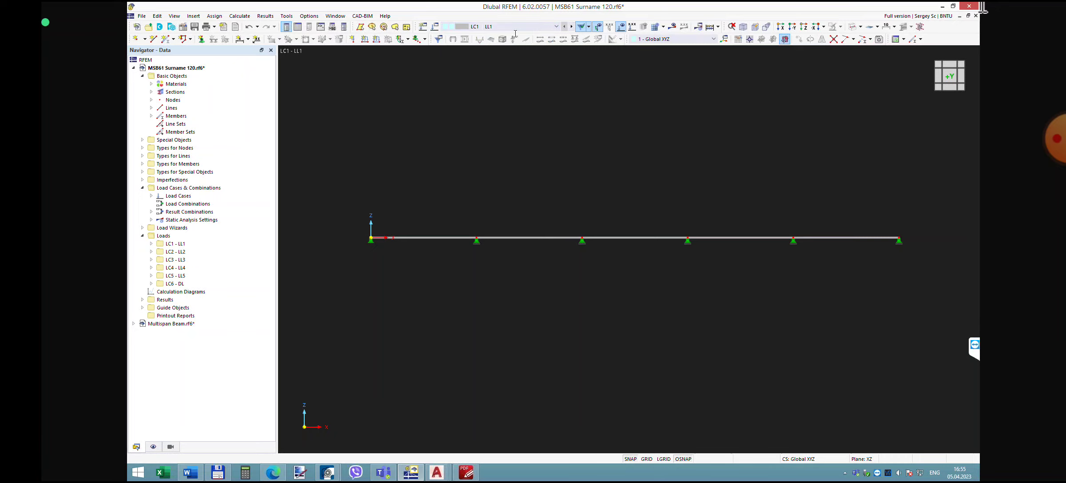
{"action": "left_click", "coordinate": [377, 39]}
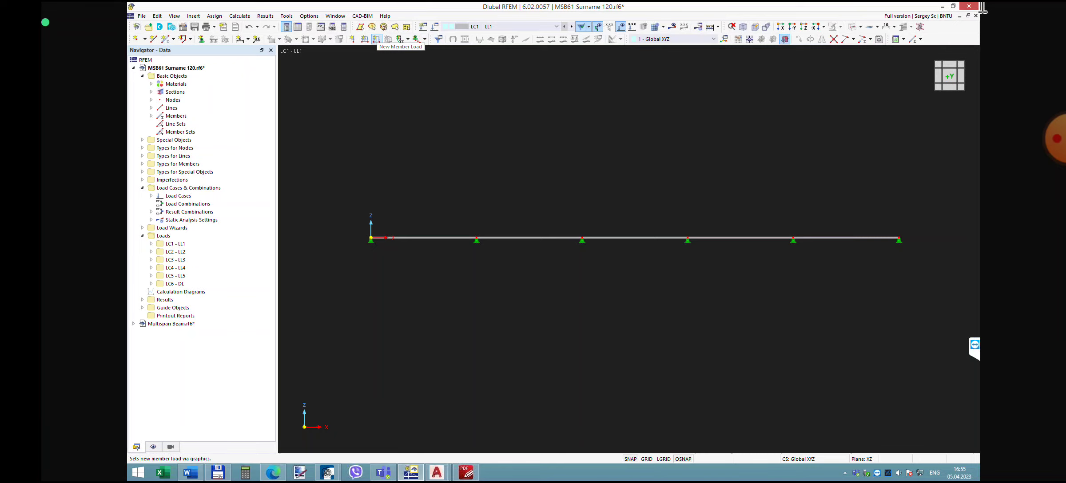
{"action": "left_click", "coordinate": [377, 40]}
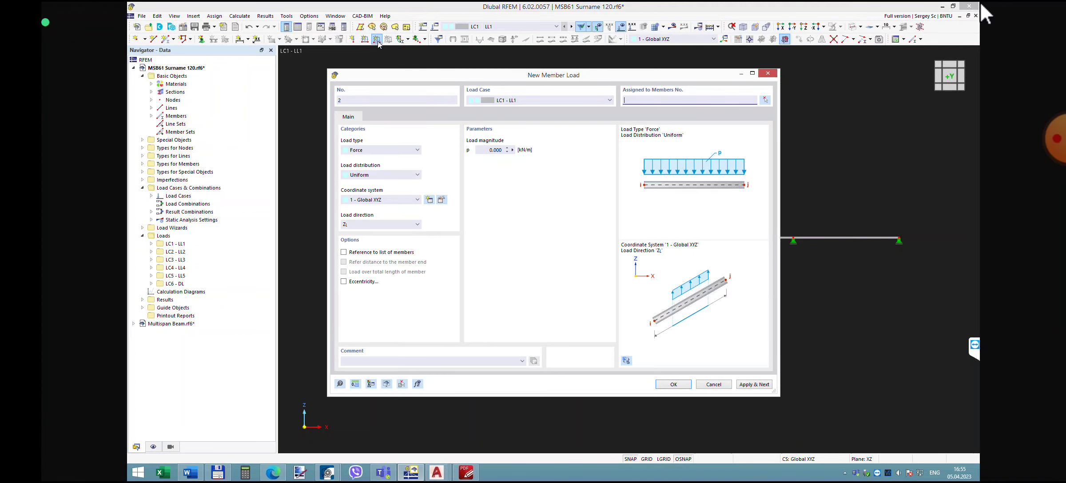
{"action": "left_click", "coordinate": [497, 150]}
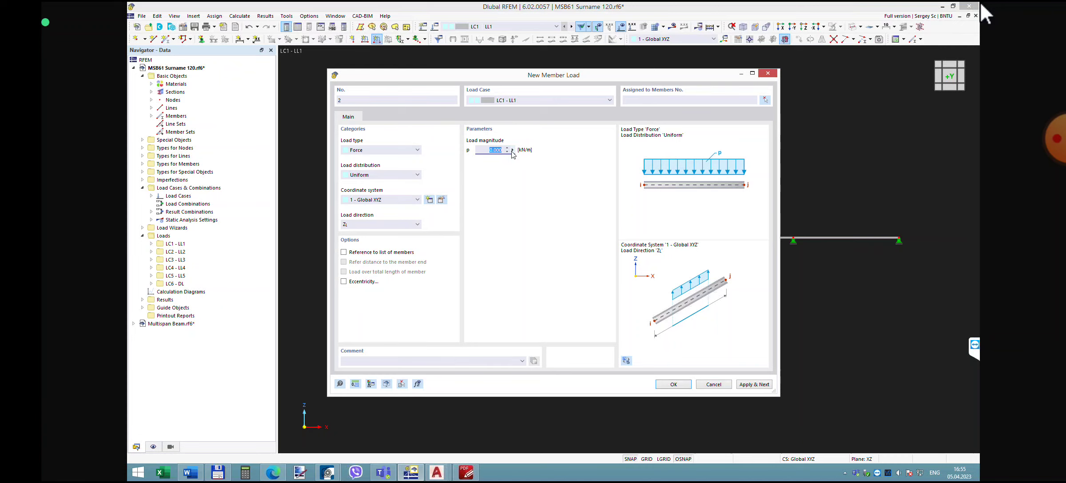
{"action": "key", "text": "BackSpace"}
{"action": "left_click", "coordinate": [678, 384]}
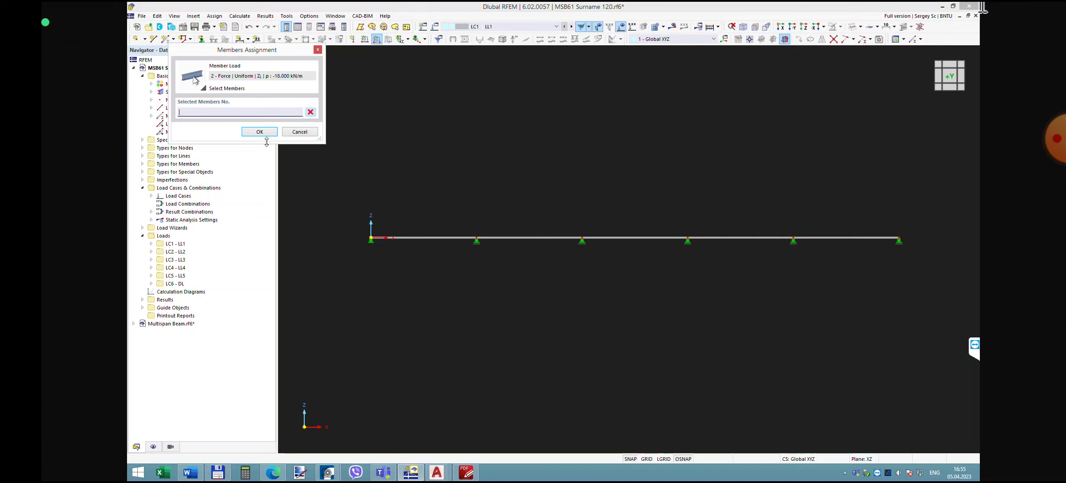
{"action": "left_click", "coordinate": [305, 133]}
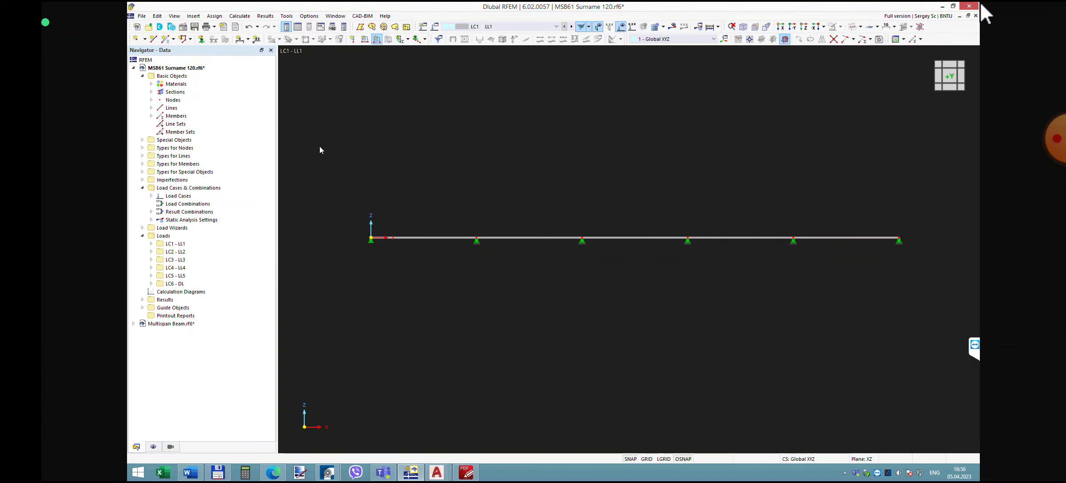
{"action": "left_click", "coordinate": [376, 39]}
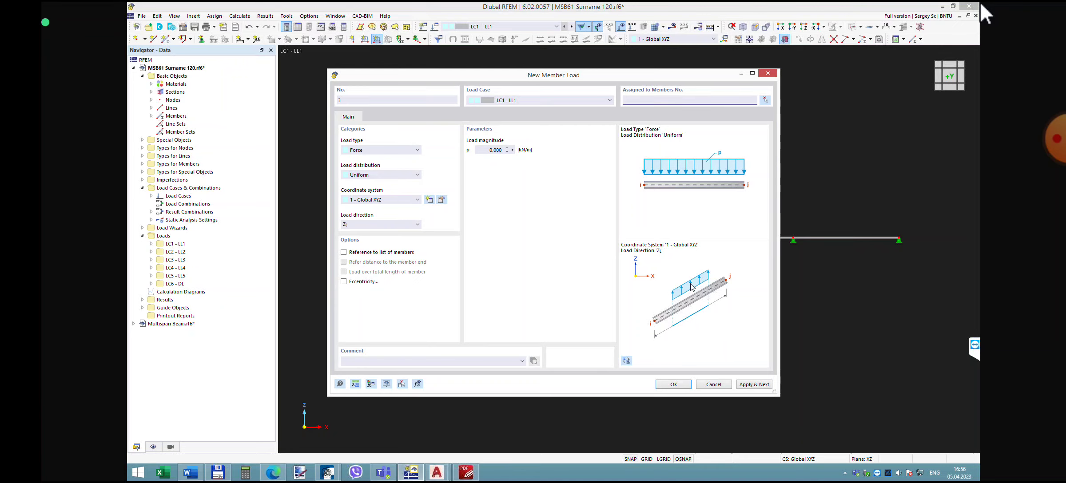
{"action": "left_click", "coordinate": [726, 386]}
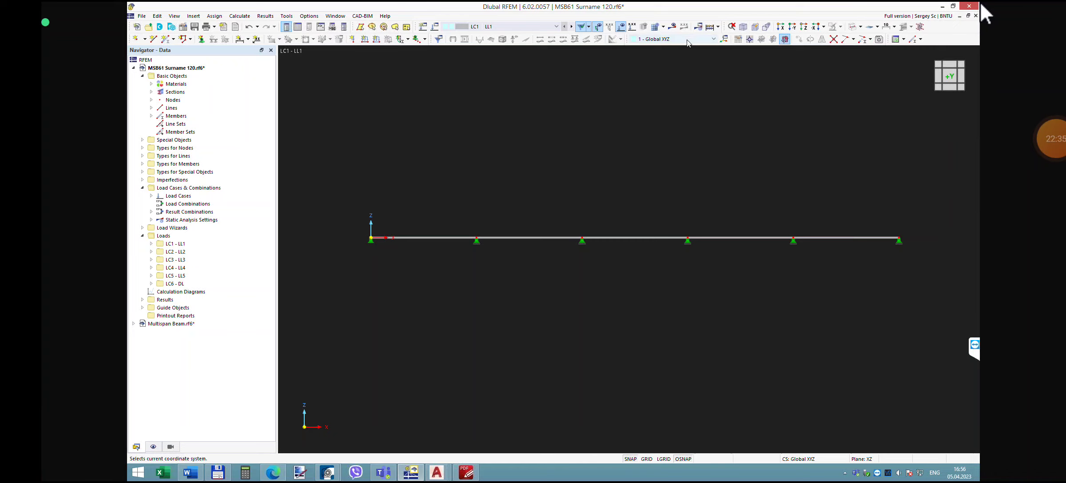
{"action": "left_click", "coordinate": [621, 26]}
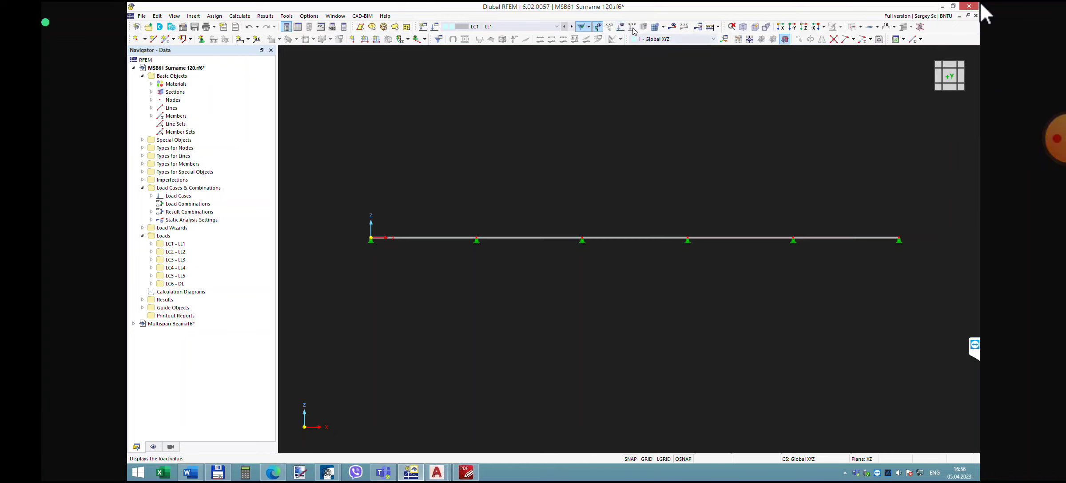
{"action": "left_click", "coordinate": [621, 27]}
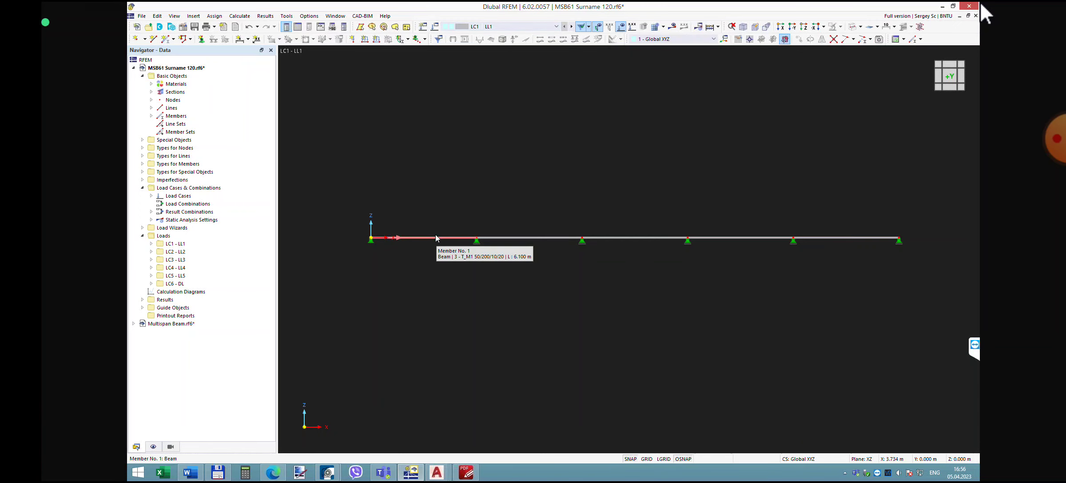
- Apply a uniform member load of -18 kN/m in the global Z direction to the first span in LC1 - LL1
{"action": "left_click", "coordinate": [376, 39]}
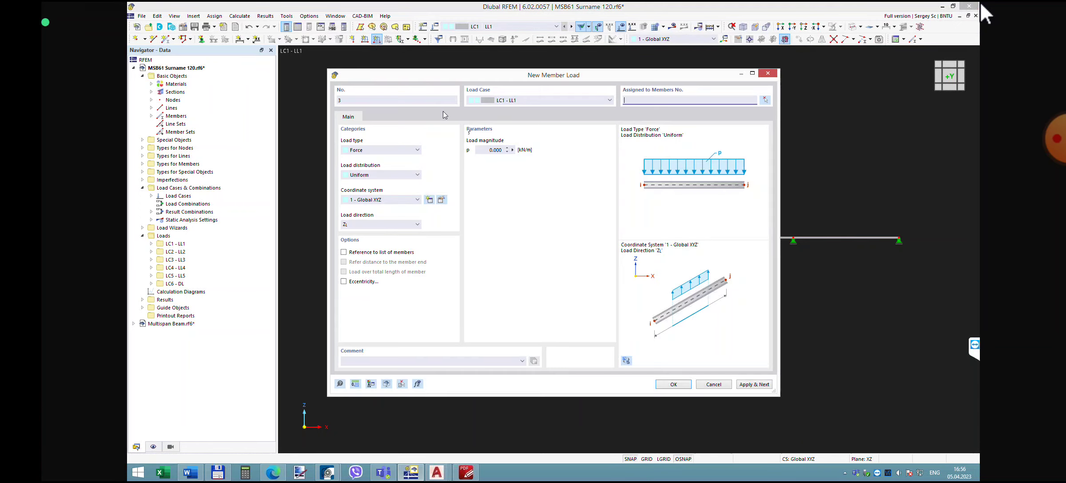
{"action": "type", "text": "-18"}
{"action": "key", "text": "ctrl+a"}
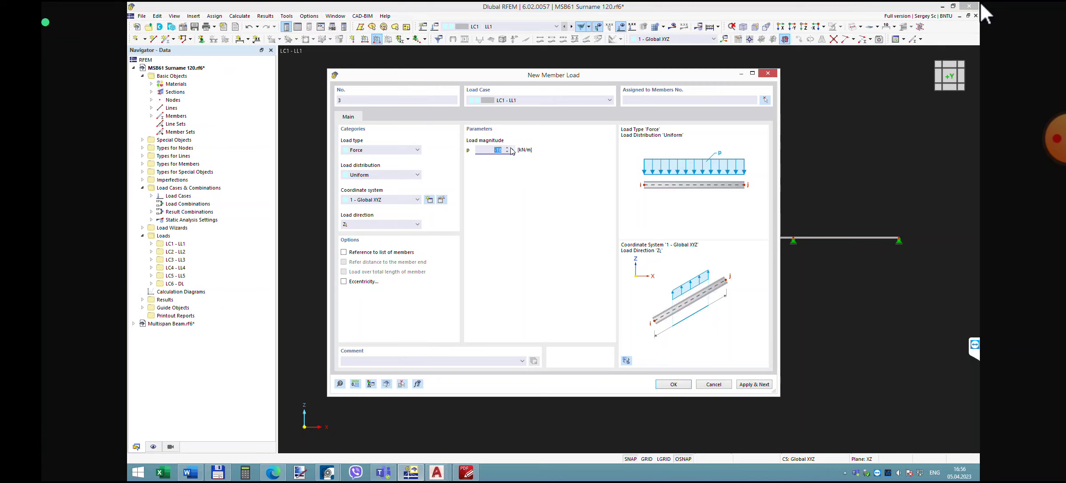
{"action": "left_click", "coordinate": [669, 387]}
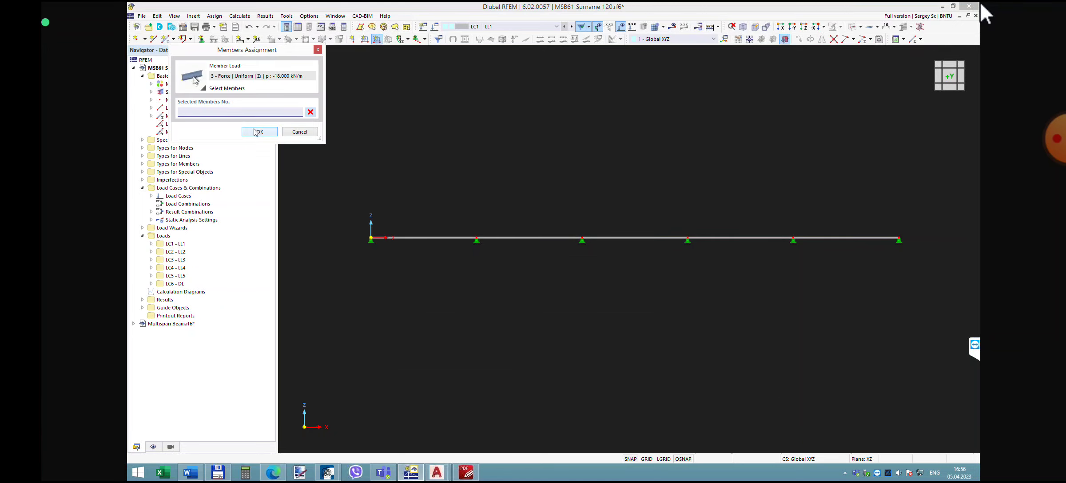
{"action": "left_click", "coordinate": [424, 237]}
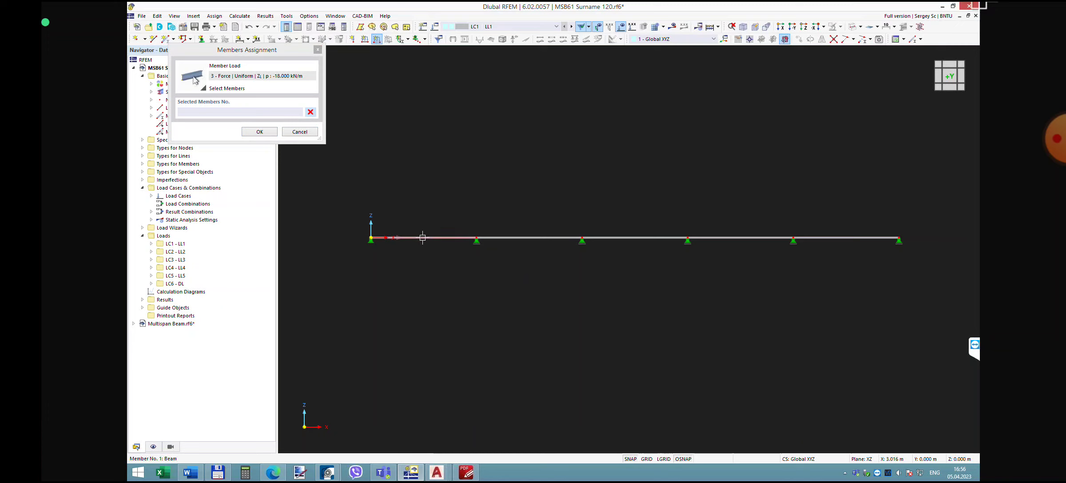
{"action": "left_click", "coordinate": [260, 132]}
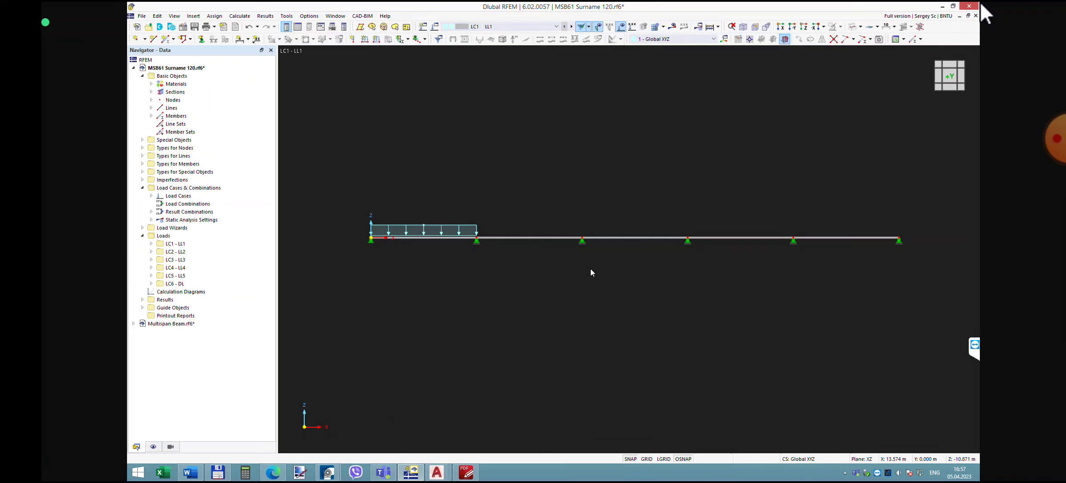
- Apply a uniform member load of -18 kN/m in the global Z direction to the second span in LC2 - LL2
{"action": "left_click", "coordinate": [507, 27]}
{"action": "left_click", "coordinate": [505, 45]}
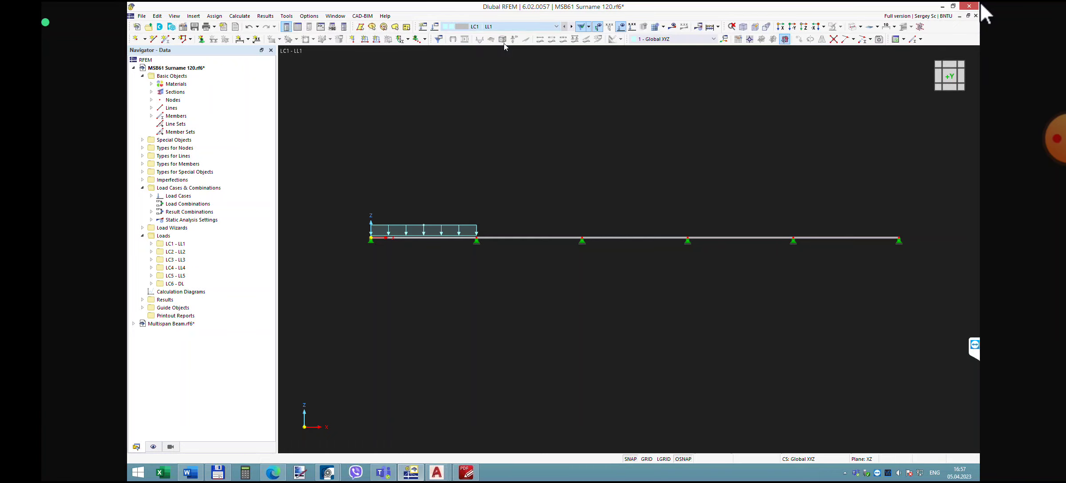
{"action": "left_click", "coordinate": [542, 239]}
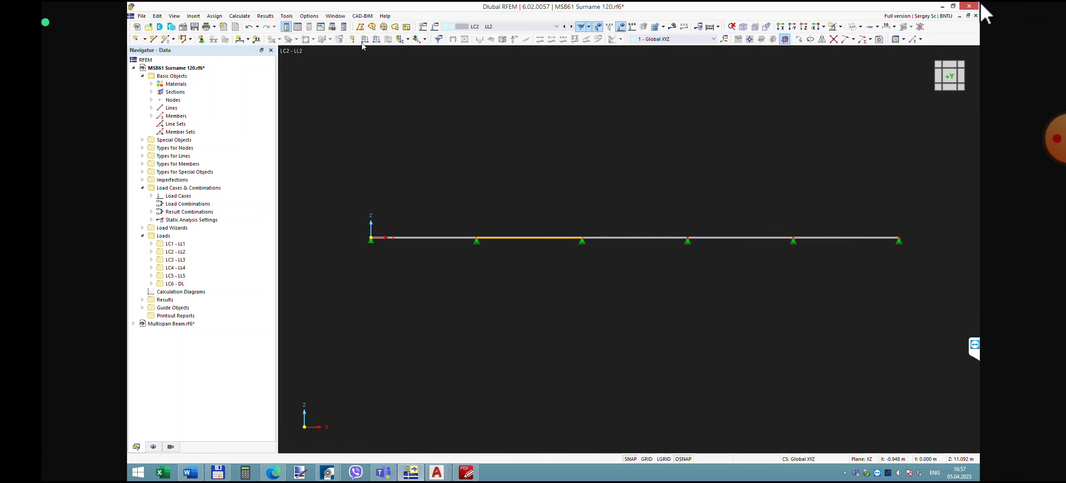
{"action": "left_click", "coordinate": [376, 39]}
{"action": "left_click", "coordinate": [494, 151]}
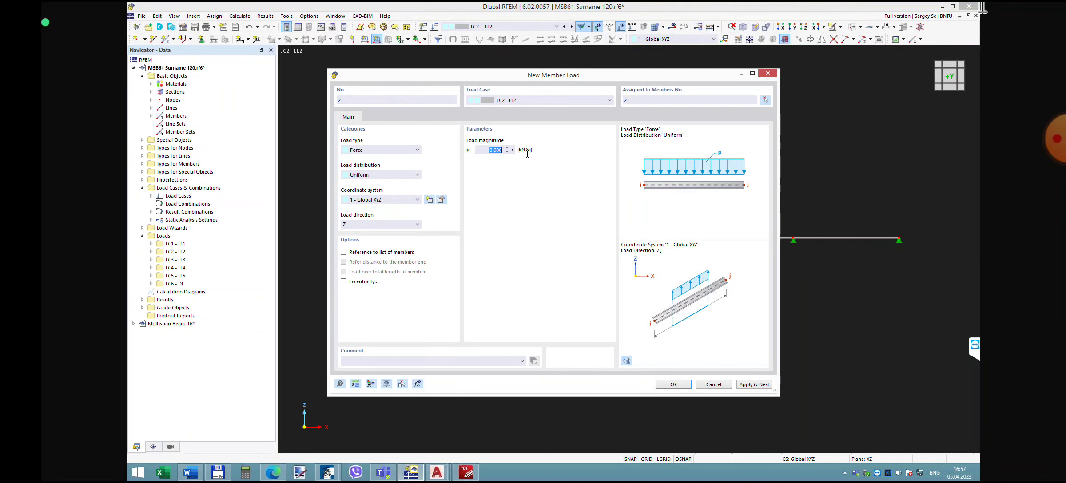
{"action": "type", "text": "-18"}
{"action": "key", "text": "Return"}
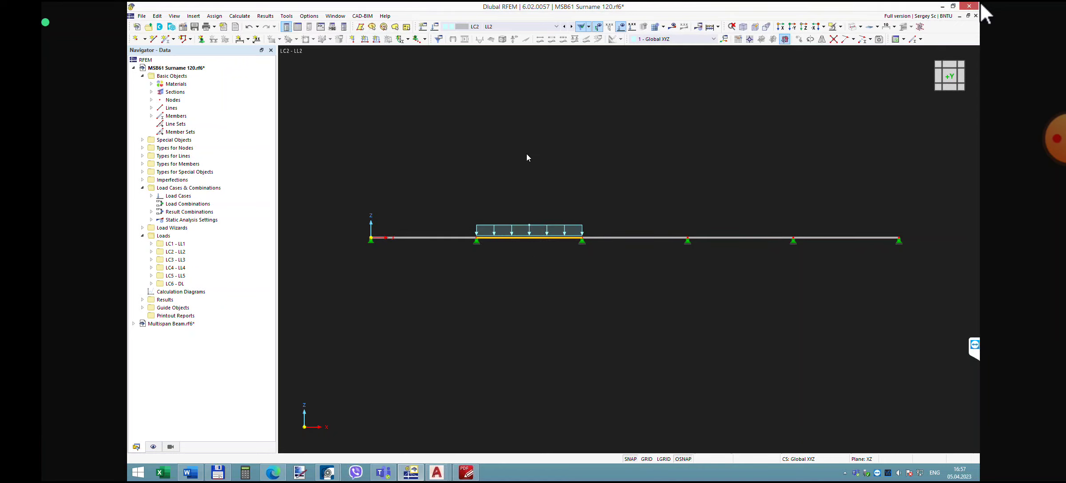
- Apply a uniform member load of -18 kN/m in the global Z direction to the third span in LC3 - LL3
{"action": "left_click", "coordinate": [511, 27]}
{"action": "left_click", "coordinate": [508, 49]}
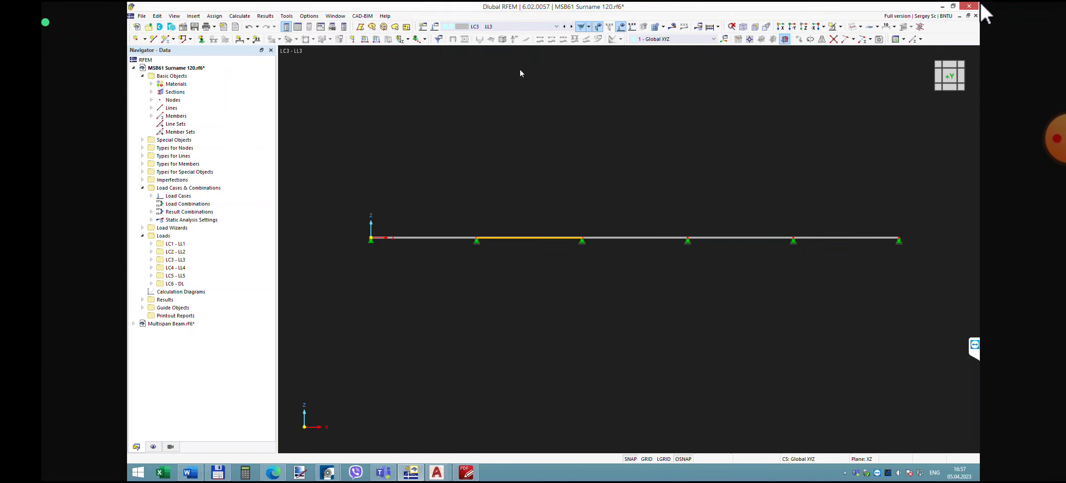
{"action": "left_click", "coordinate": [620, 238]}
{"action": "left_click", "coordinate": [376, 39]}
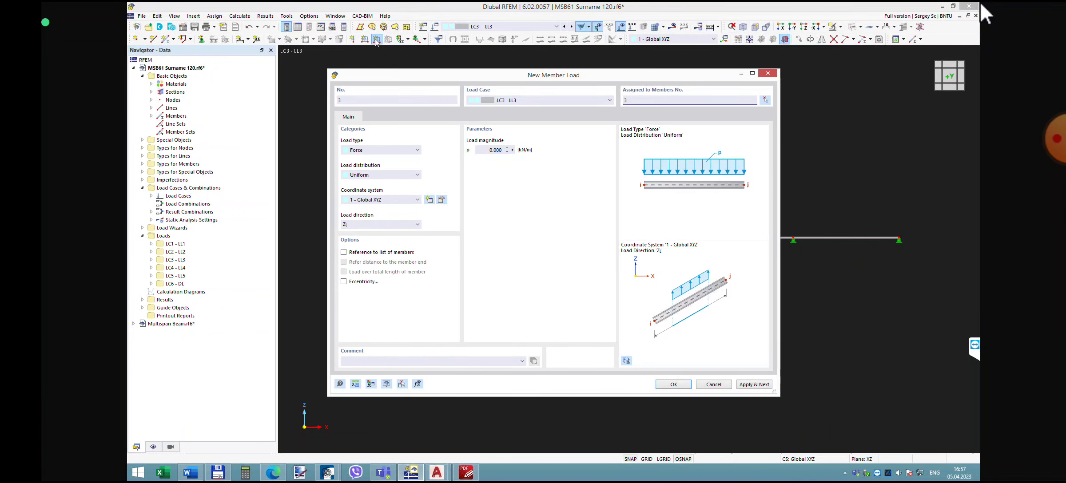
{"action": "left_click", "coordinate": [493, 150]}
{"action": "type", "text": "-18"}
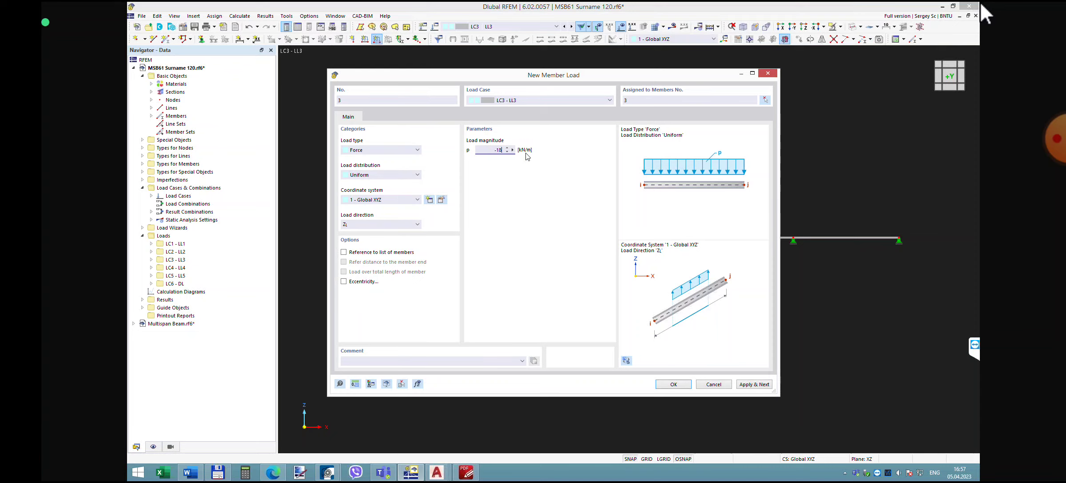
{"action": "key", "text": "Return"}
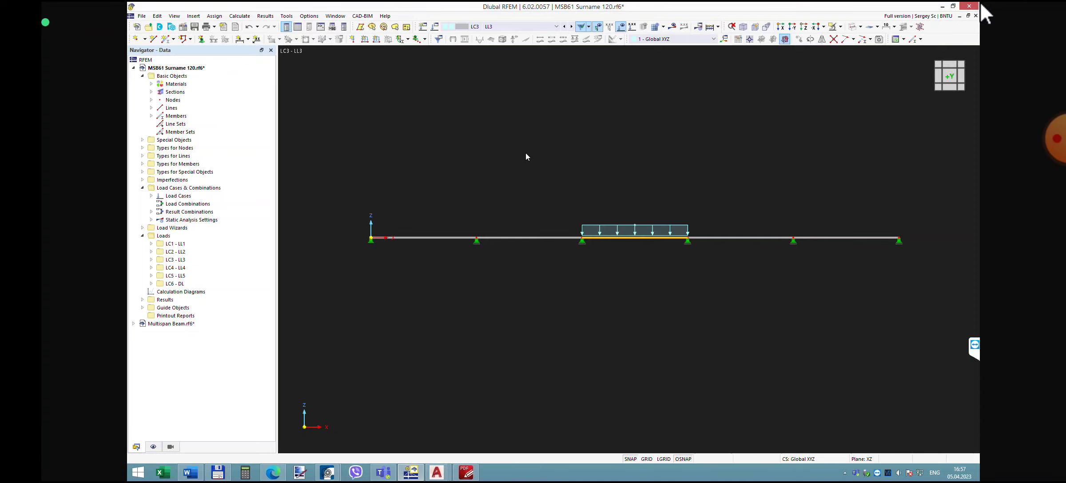
- Apply a uniform member load of -18 kN/m in the global Z direction to the fourth span in LC4 - LL4
{"action": "left_click", "coordinate": [748, 239]}
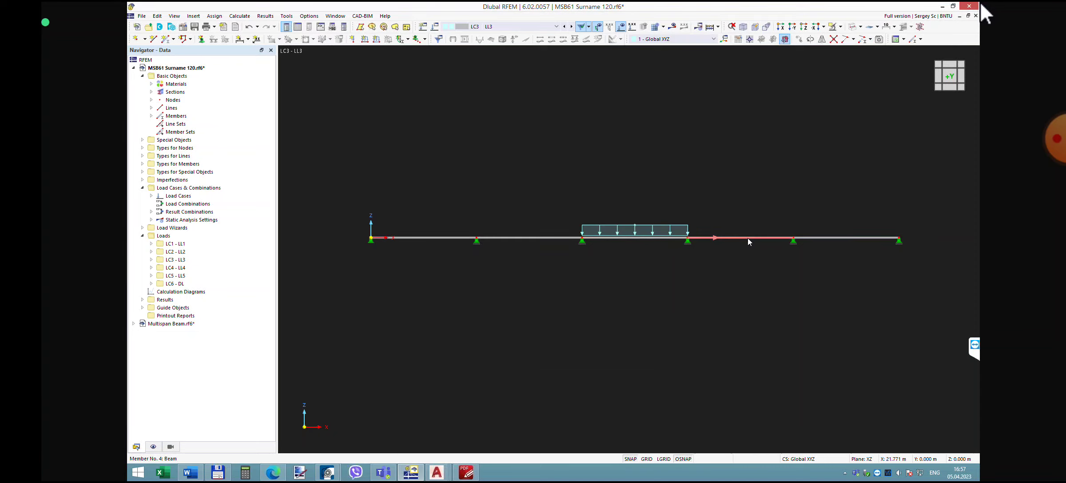
{"action": "left_click", "coordinate": [518, 26]}
{"action": "left_click", "coordinate": [504, 56]}
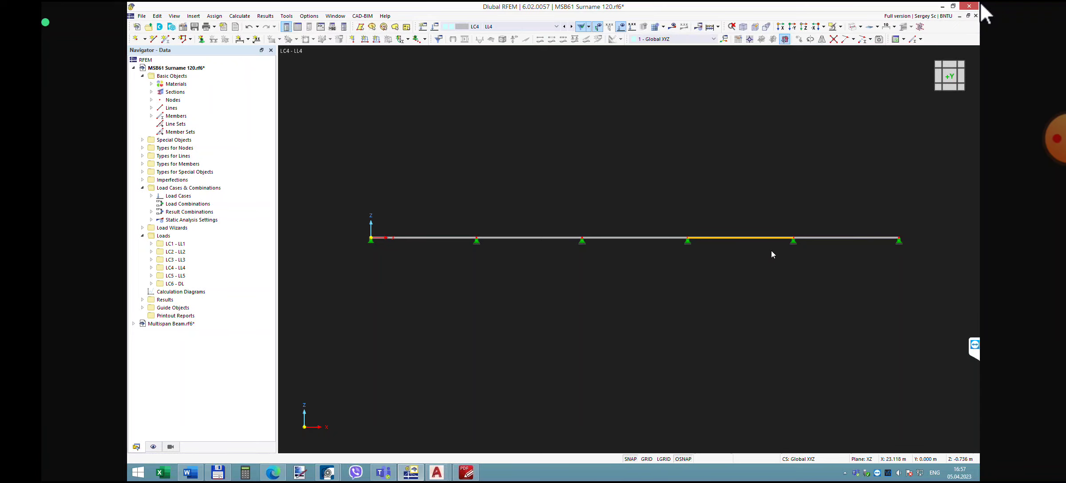
{"action": "left_click", "coordinate": [376, 39]}
{"action": "left_click", "coordinate": [486, 149]}
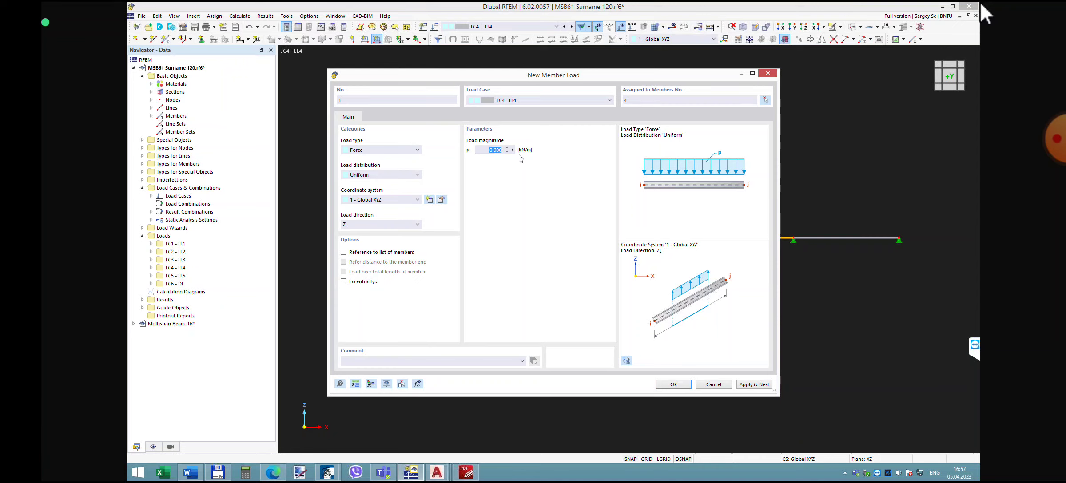
{"action": "type", "text": "-18"}
{"action": "key", "text": "Return"}
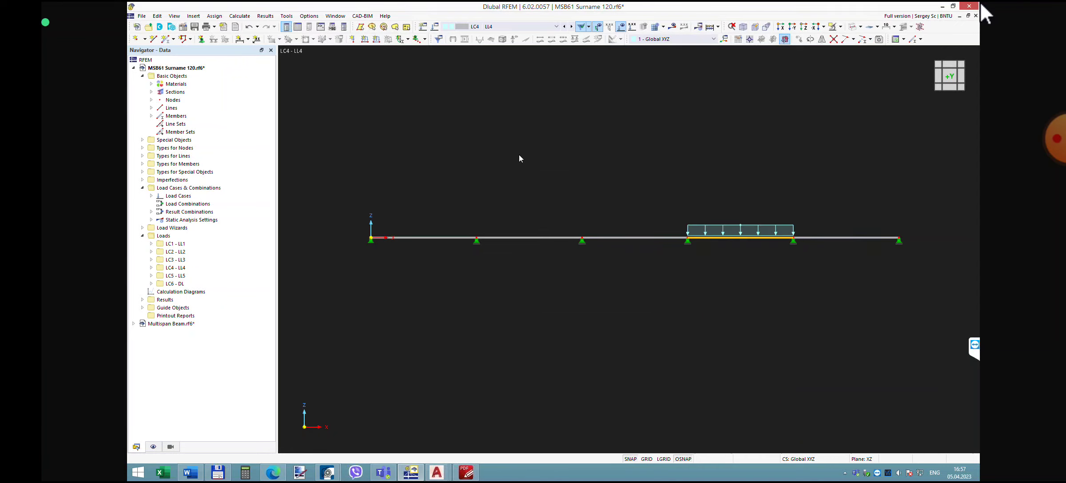
- Apply a uniform member load of -18 kN/m in the global Z direction to the fifth span in LC5 - LL5
{"action": "left_click", "coordinate": [841, 238]}
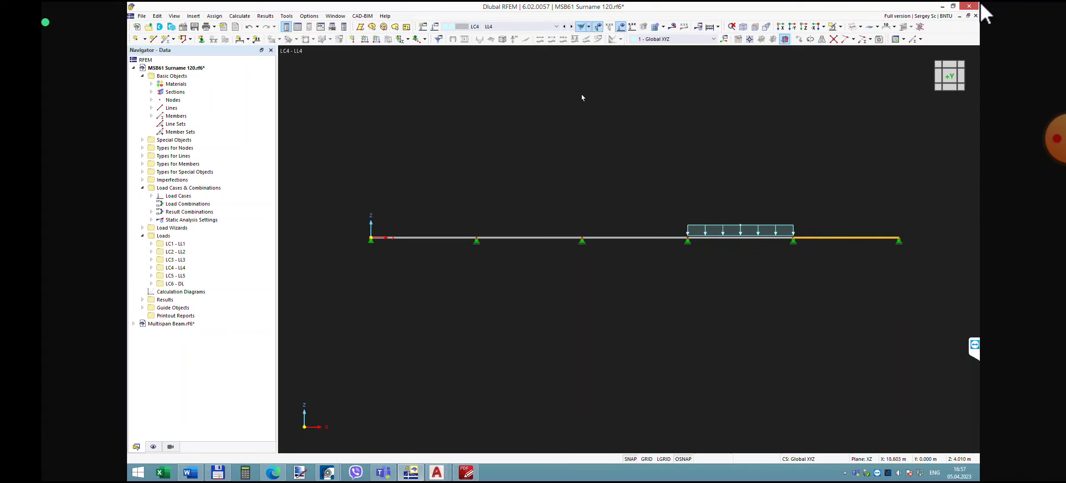
{"action": "left_click", "coordinate": [519, 27]}
{"action": "left_click", "coordinate": [501, 63]}
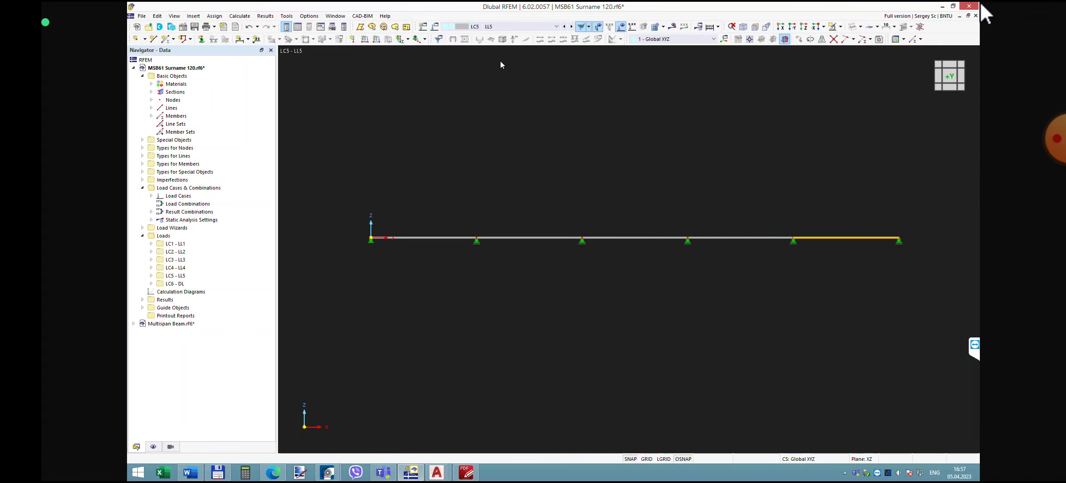
{"action": "left_click", "coordinate": [376, 39]}
{"action": "left_click", "coordinate": [500, 150]}
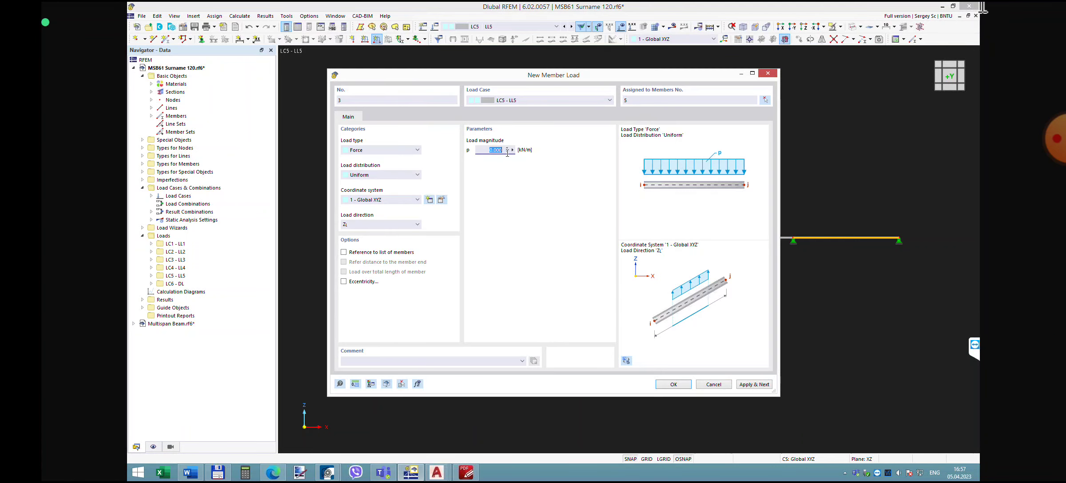
{"action": "type", "text": "-18"}
{"action": "key", "text": "Return"}
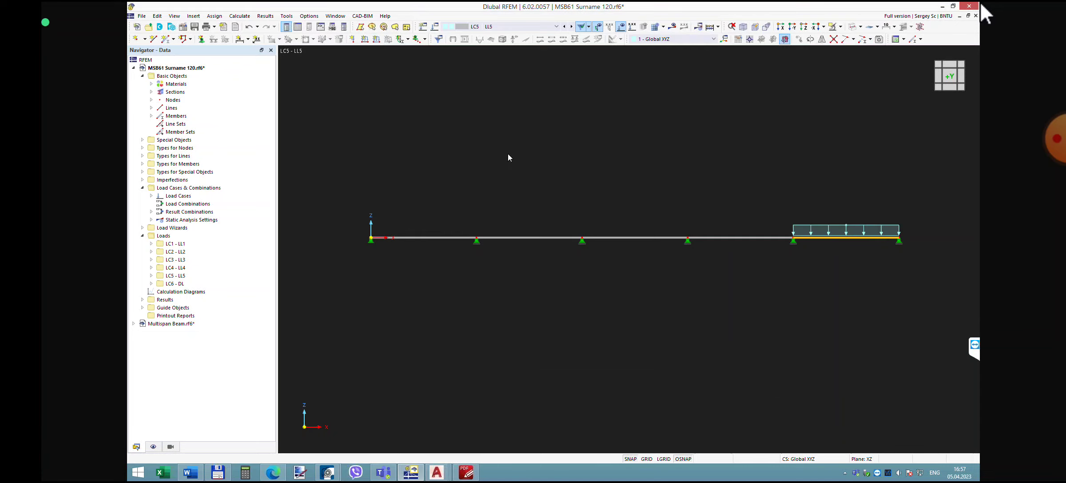
- Apply a uniform member load of -8.4 kN/m in the global Z direction to all five spans in LC6 - DL
{"action": "left_click", "coordinate": [498, 29]}
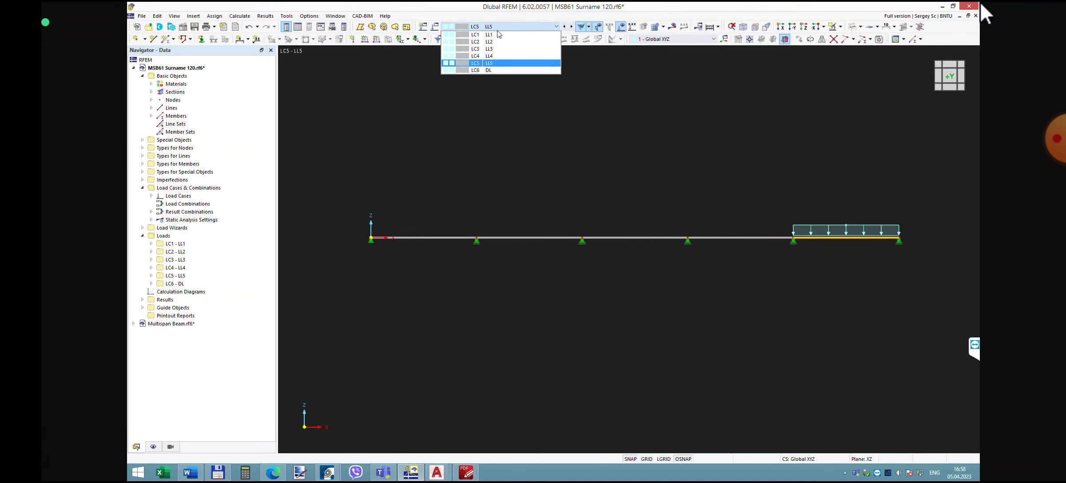
{"action": "left_click", "coordinate": [497, 70]}
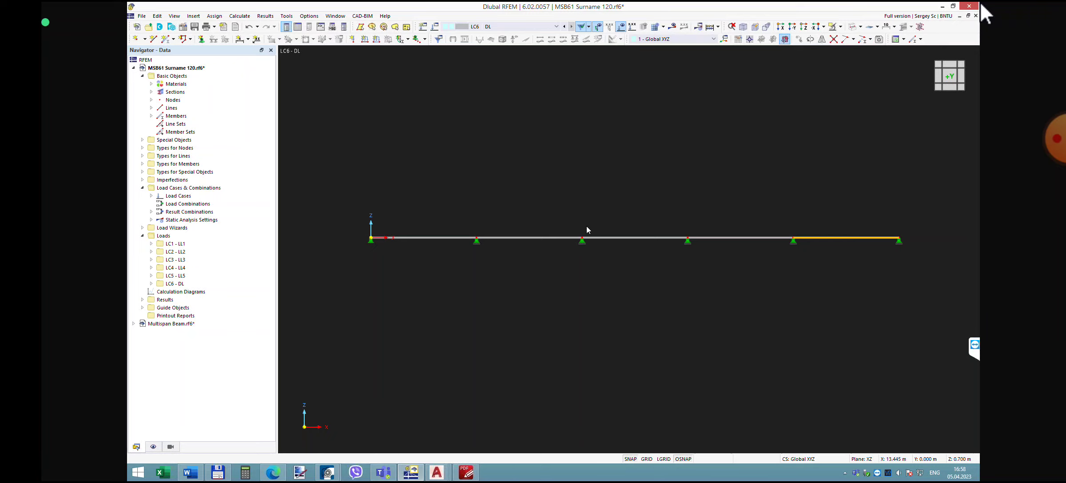
{"action": "left_click_drag", "start_coordinate": [336, 158], "coordinate": [909, 278]}
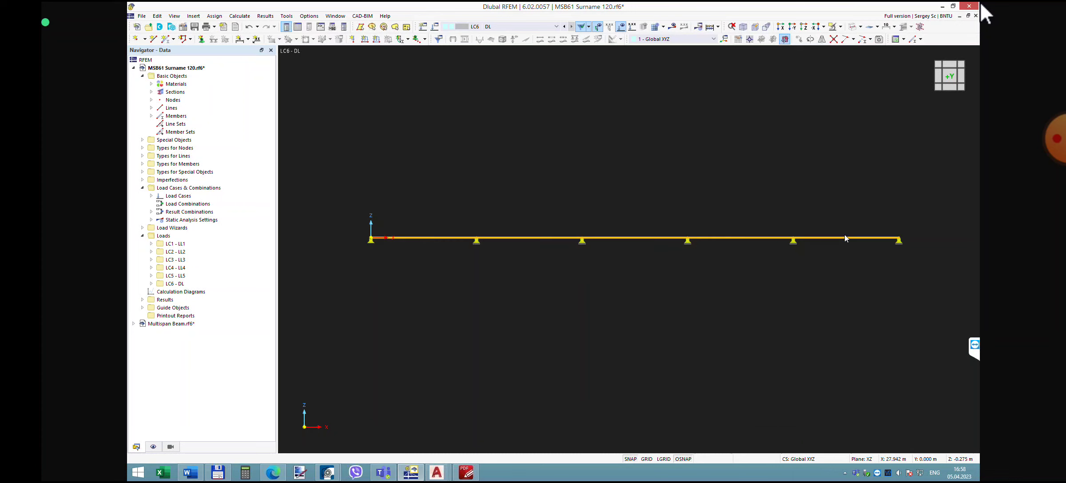
{"action": "left_click", "coordinate": [377, 39]}
{"action": "left_click", "coordinate": [488, 149]}
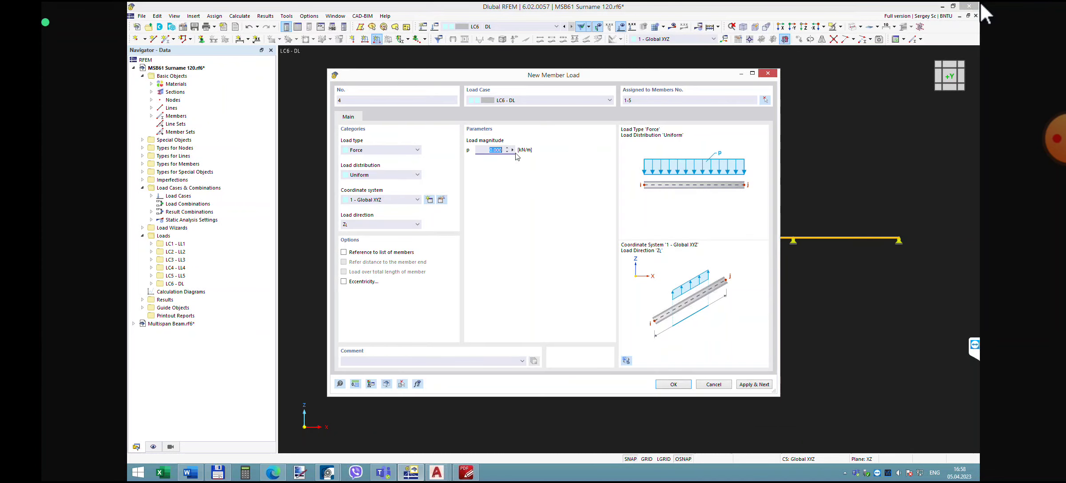
{"action": "key", "text": "BackSpace"}
{"action": "type", "text": "-8.4"}
{"action": "left_click", "coordinate": [674, 384]}
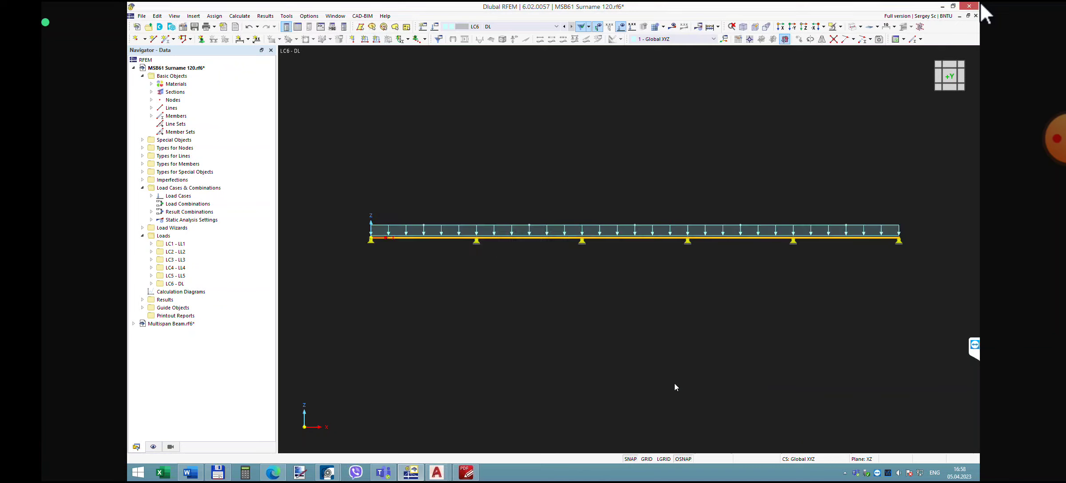
- Go through load cases LC1 to LC6 to check the load placement on each span
{"action": "left_click", "coordinate": [525, 29]}
{"action": "left_click", "coordinate": [511, 38]}
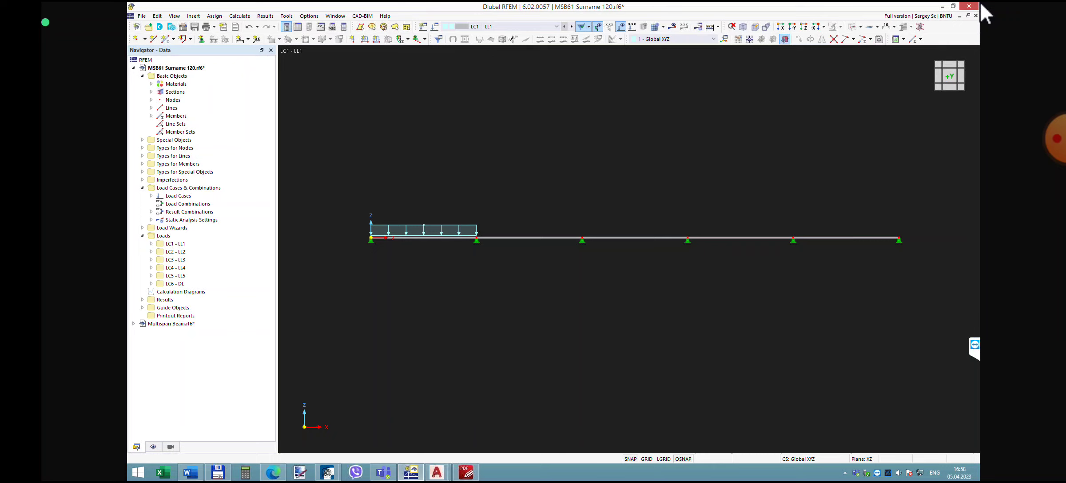
{"action": "key", "text": "Down"}
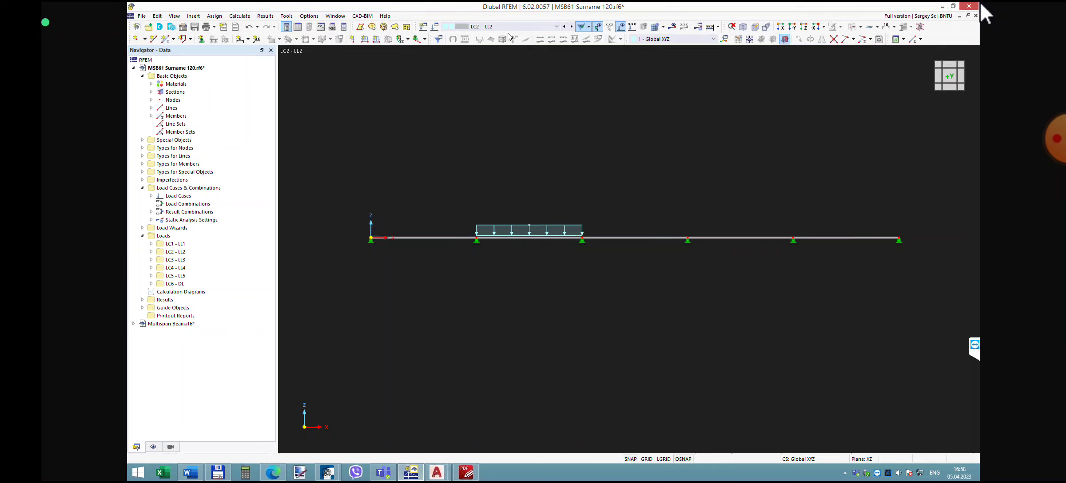
{"action": "key", "text": "Up"}
{"action": "key", "text": "Down"}
{"action": "key", "text": "Down"}
{"action": "key", "text": "Down"}
{"action": "key", "text": "Down"}
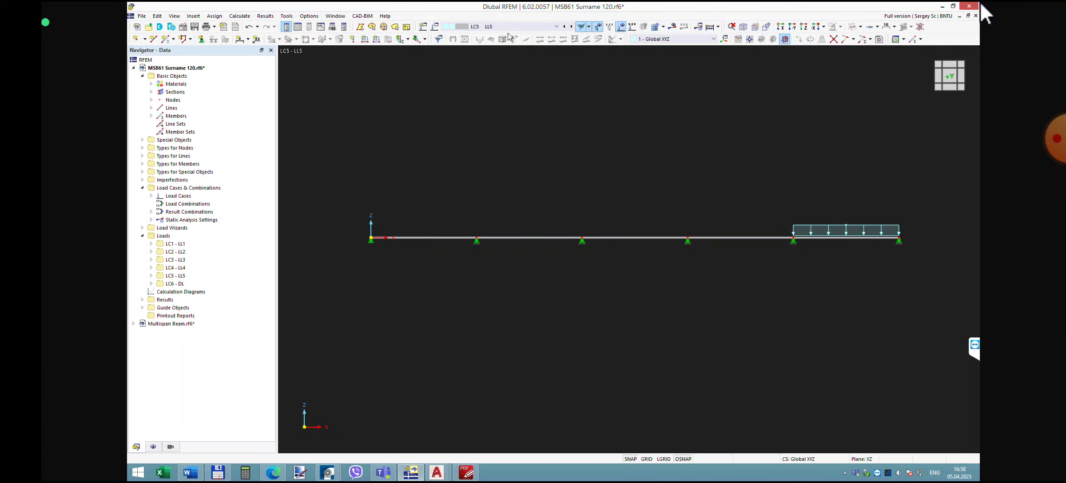
{"action": "key", "text": "Down"}
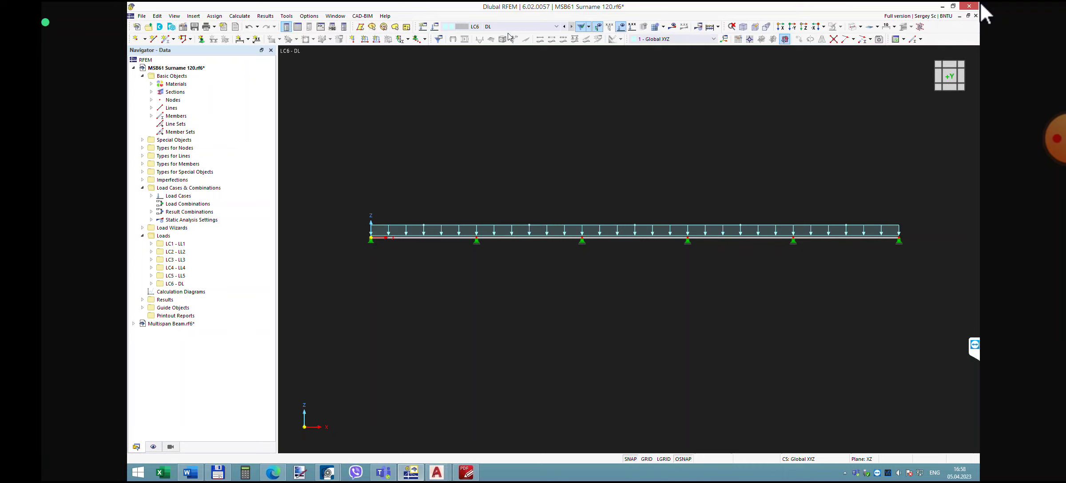
- Display the load values on the beam for LC6 - DL
{"action": "left_click", "coordinate": [632, 26]}
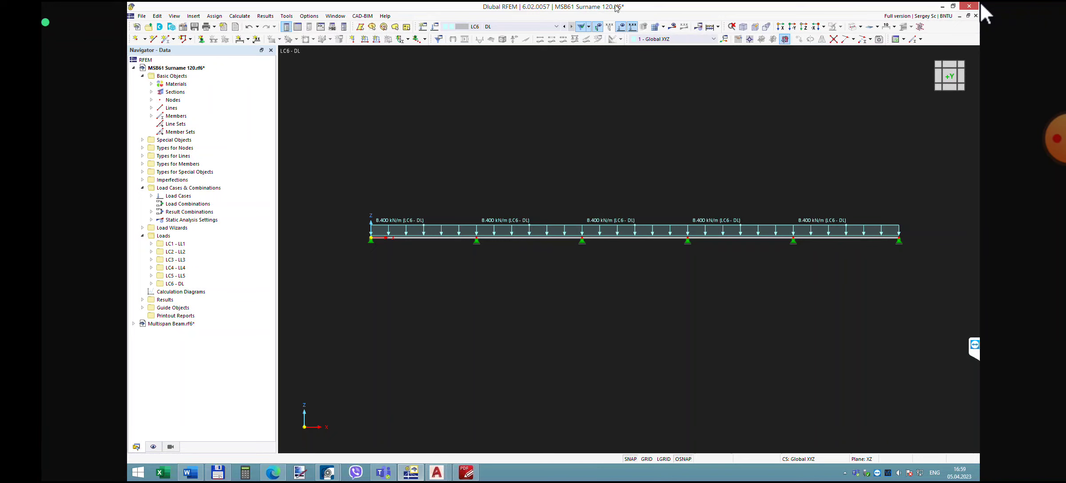
{"action": "scroll", "coordinate": [618, 188], "scroll_direction": "up", "scroll_amount": 1}
{"action": "middle_click_drag", "start_coordinate": [610, 165], "coordinate": [600, 161]}
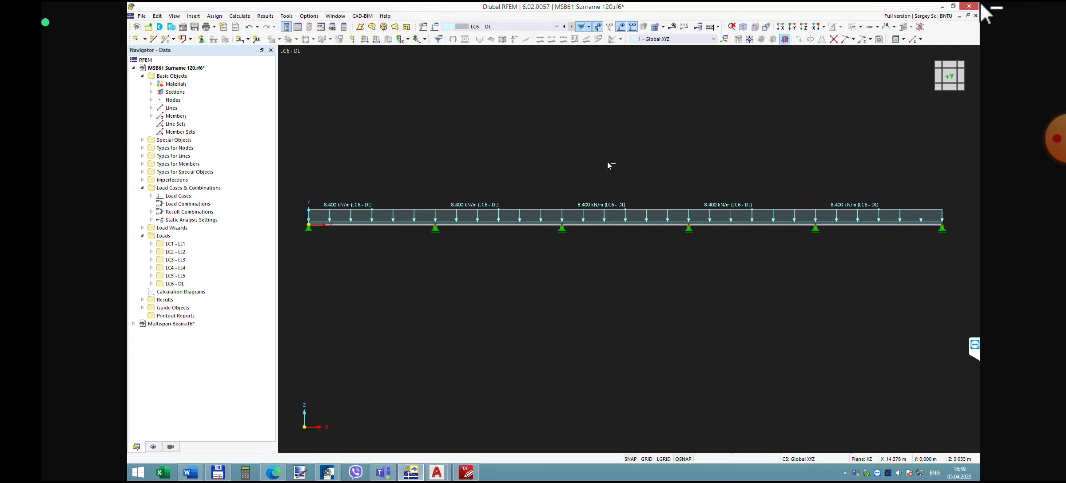
- Calculate the model and show the My bending moment diagram for LC1 - LL1
{"action": "key", "text": "F5"}
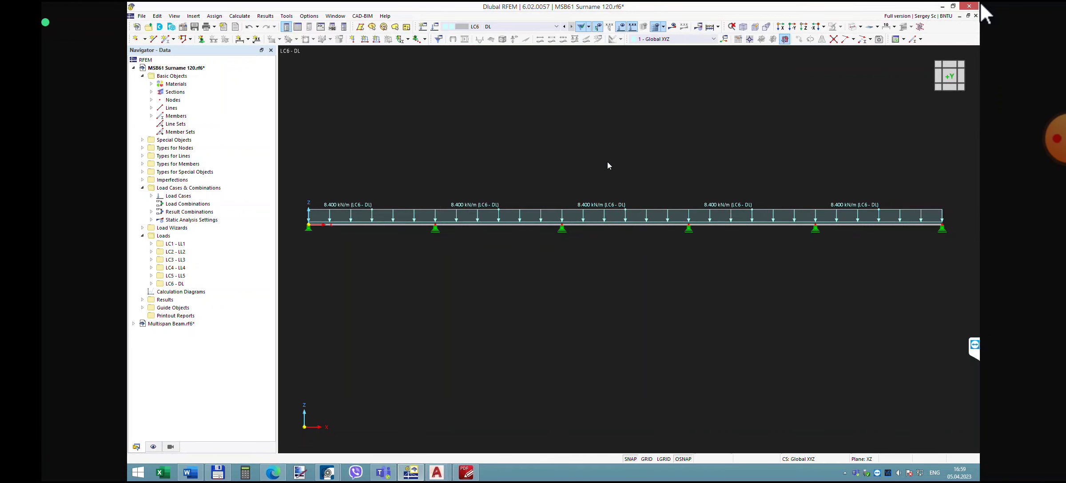
{"action": "left_click", "coordinate": [520, 26]}
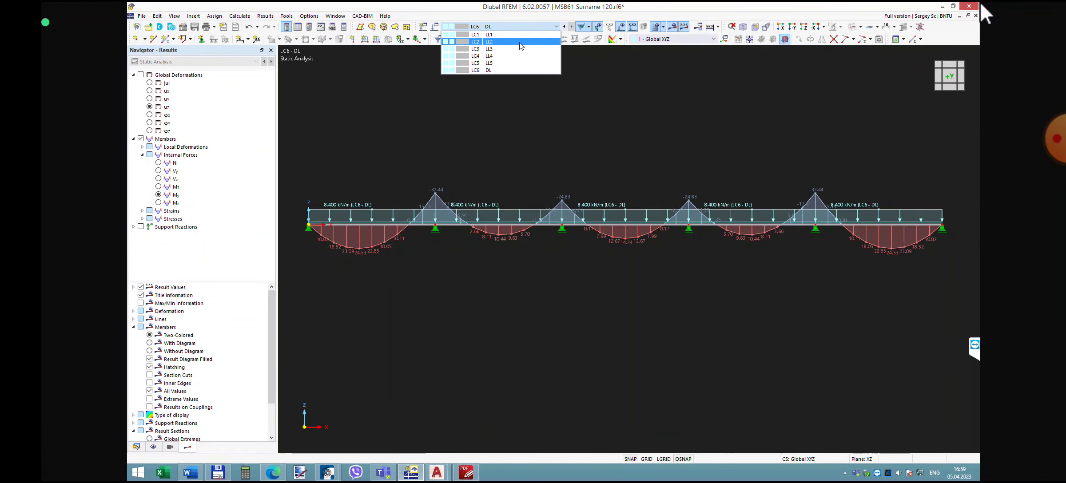
{"action": "left_click", "coordinate": [520, 34]}
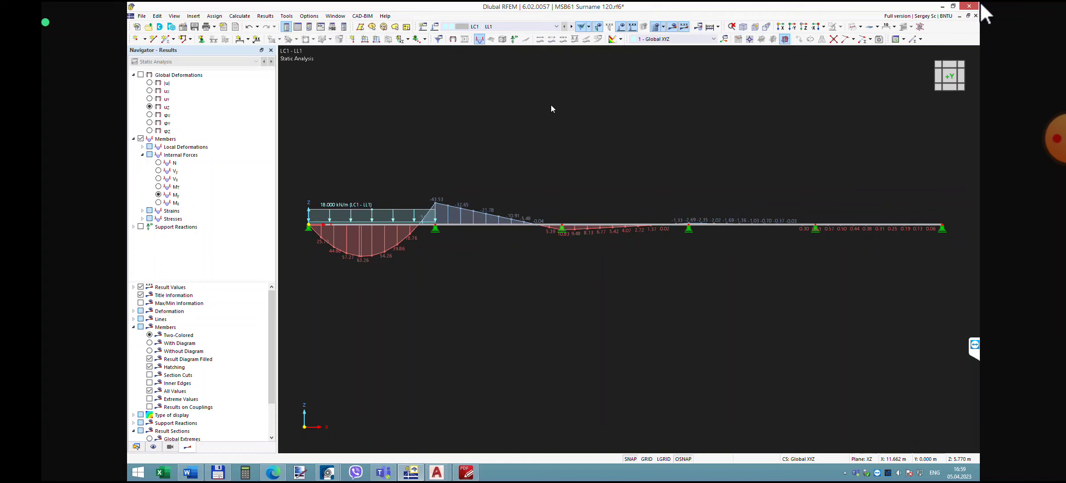
- Hide the load and result values and go through the My moment diagrams from LC1 to LC4
{"action": "left_click", "coordinate": [684, 27]}
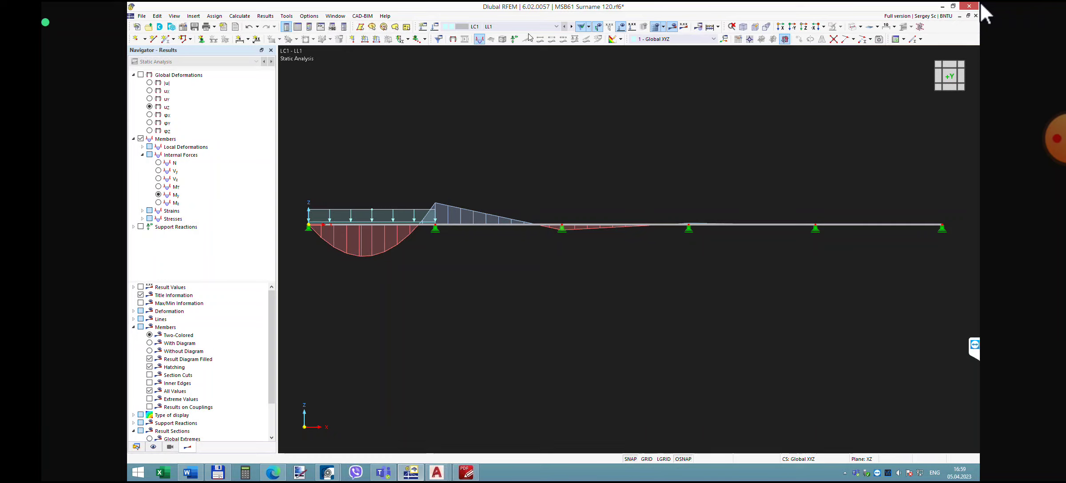
{"action": "left_click", "coordinate": [512, 27]}
{"action": "left_click", "coordinate": [511, 30]}
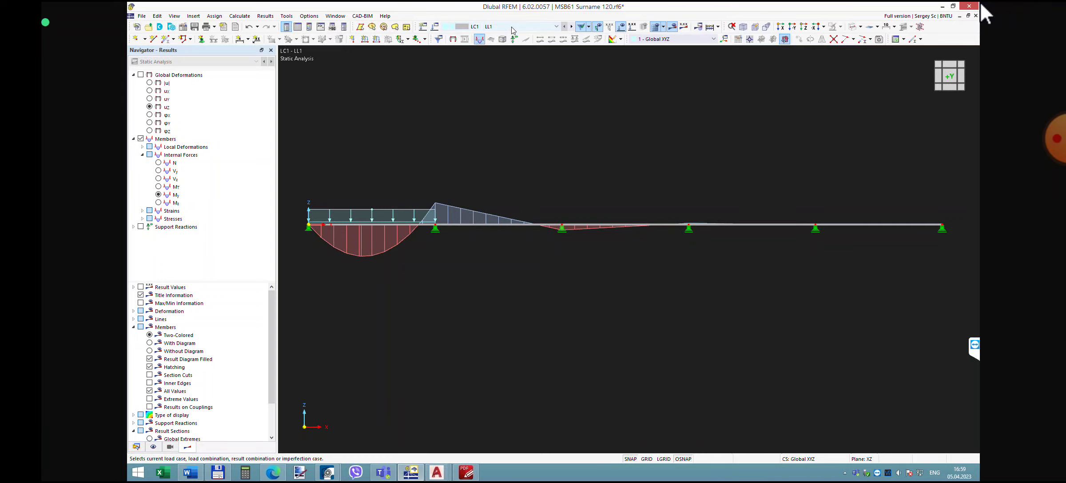
{"action": "scroll", "coordinate": [511, 30], "scroll_direction": "down", "scroll_amount": 1}
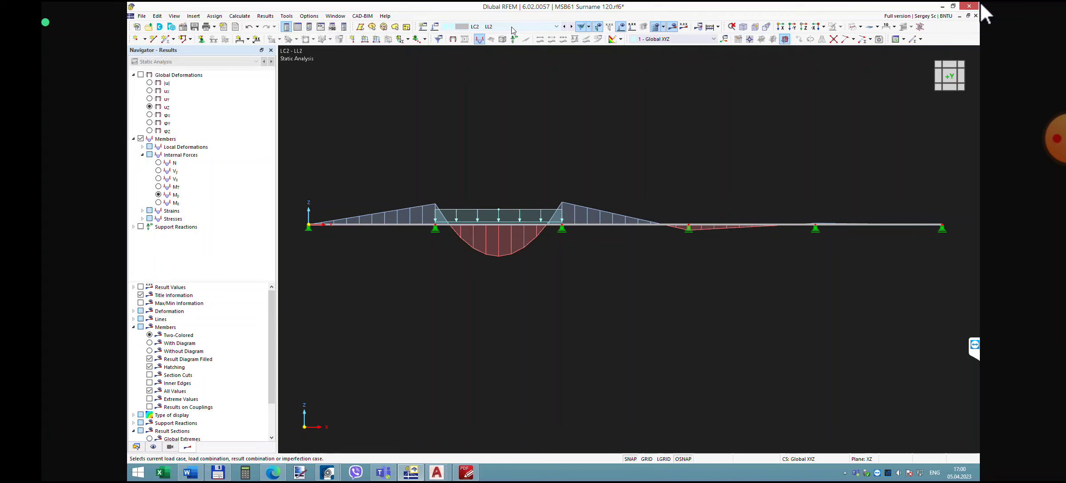
{"action": "scroll", "coordinate": [511, 30], "scroll_direction": "down", "scroll_amount": 1}
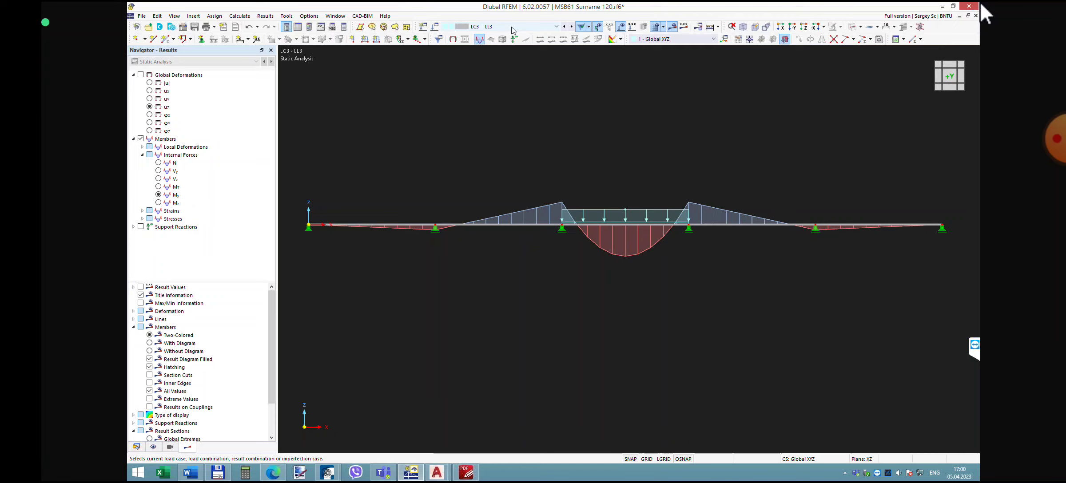
{"action": "scroll", "coordinate": [513, 29], "scroll_direction": "down", "scroll_amount": 1}
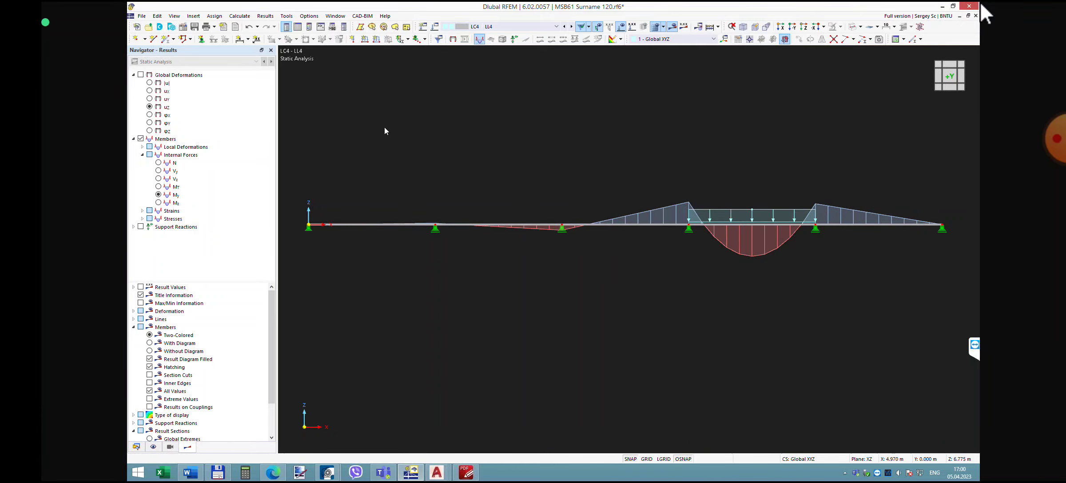
- Examine the My moment diagram of LC4 - LL4 closely around the second and third supports
{"action": "scroll", "coordinate": [446, 278], "scroll_direction": "up", "scroll_amount": 3}
{"action": "scroll", "coordinate": [470, 268], "scroll_direction": "up", "scroll_amount": 1}
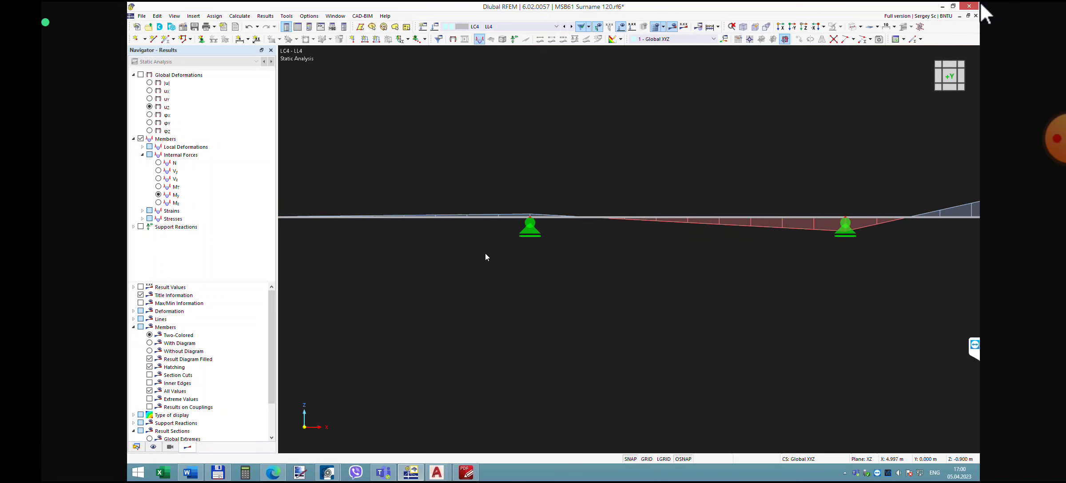
{"action": "scroll", "coordinate": [519, 215], "scroll_direction": "down", "scroll_amount": 3}
{"action": "scroll", "coordinate": [758, 291], "scroll_direction": "down", "scroll_amount": 5}
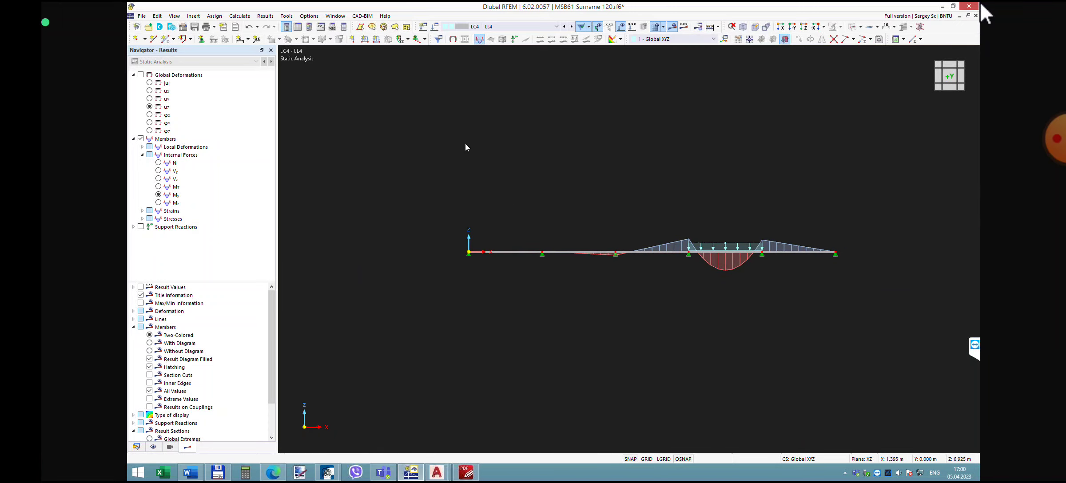
- Show the My moment diagram for LC5 - LL5 and inspect the unloaded spans near the second support
{"action": "left_click", "coordinate": [502, 26]}
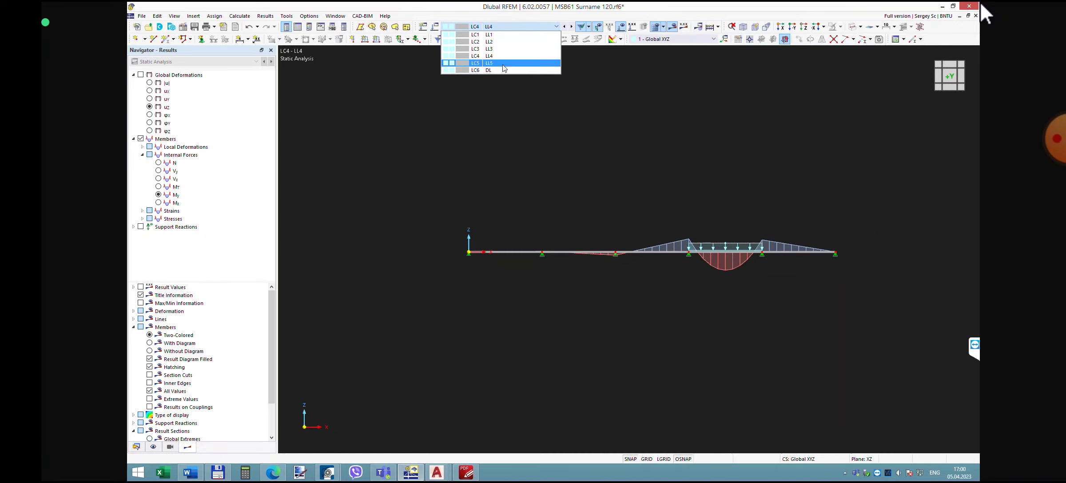
{"action": "left_click", "coordinate": [505, 63]}
{"action": "scroll", "coordinate": [520, 284], "scroll_direction": "up", "scroll_amount": 3}
{"action": "scroll", "coordinate": [561, 247], "scroll_direction": "up", "scroll_amount": 5}
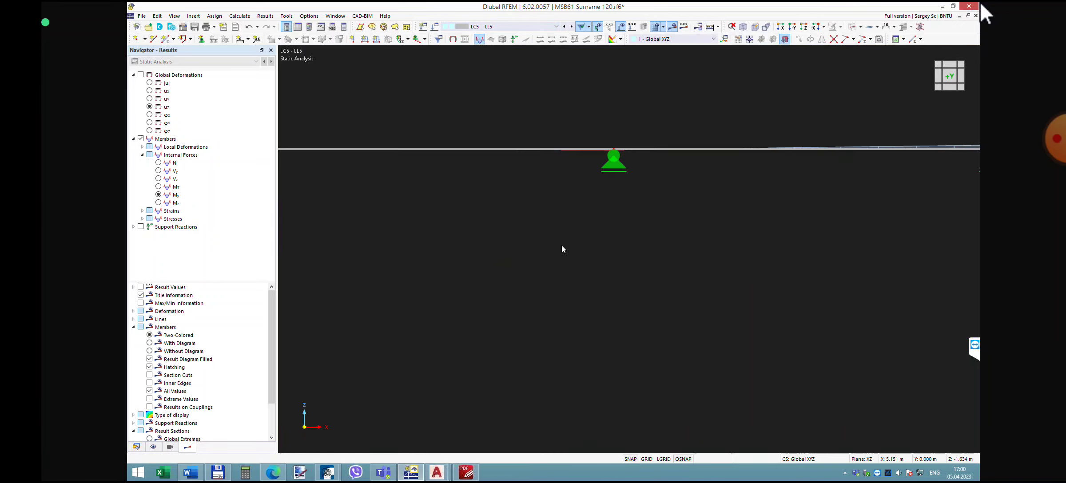
{"action": "scroll", "coordinate": [623, 264], "scroll_direction": "up", "scroll_amount": 1}
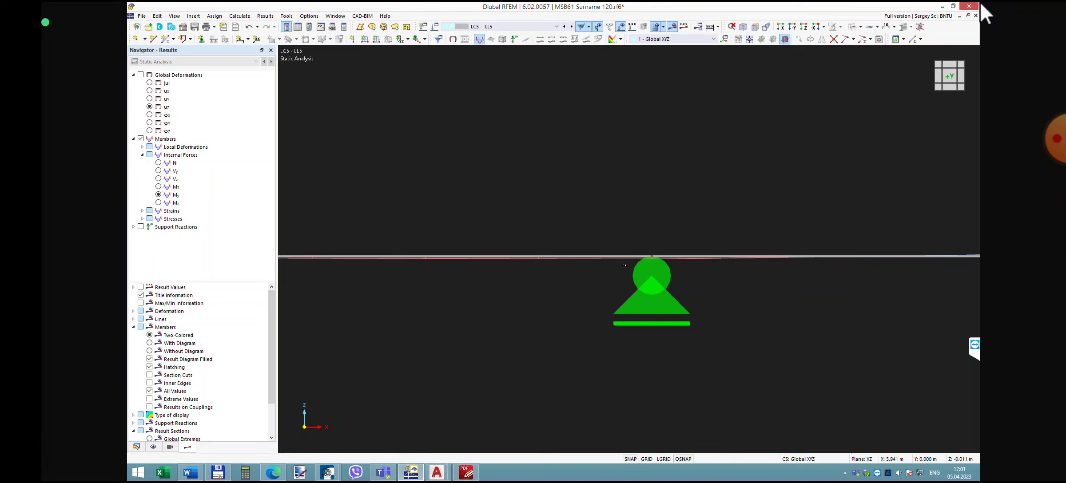
{"action": "scroll", "coordinate": [566, 317], "scroll_direction": "down", "scroll_amount": 5}
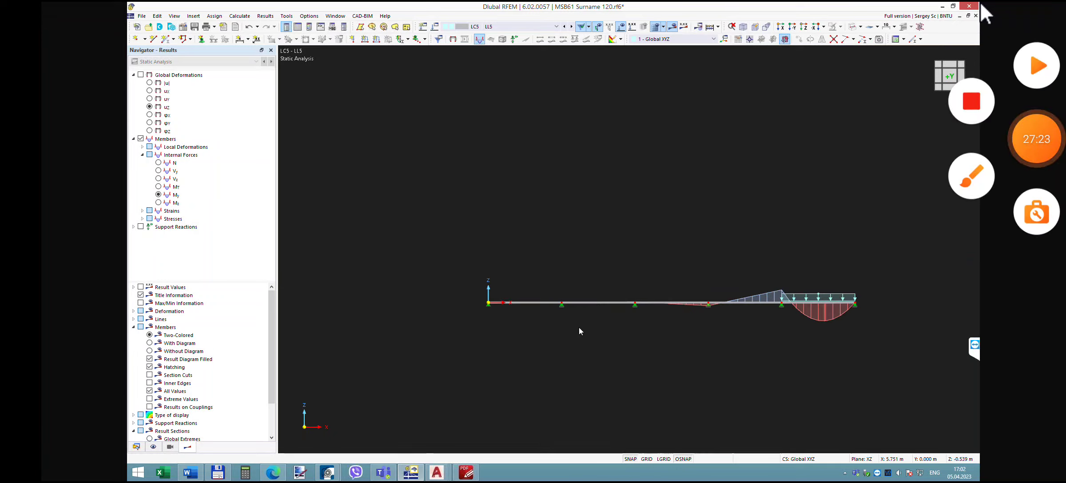
{"action": "left_click", "coordinate": [140, 139]}
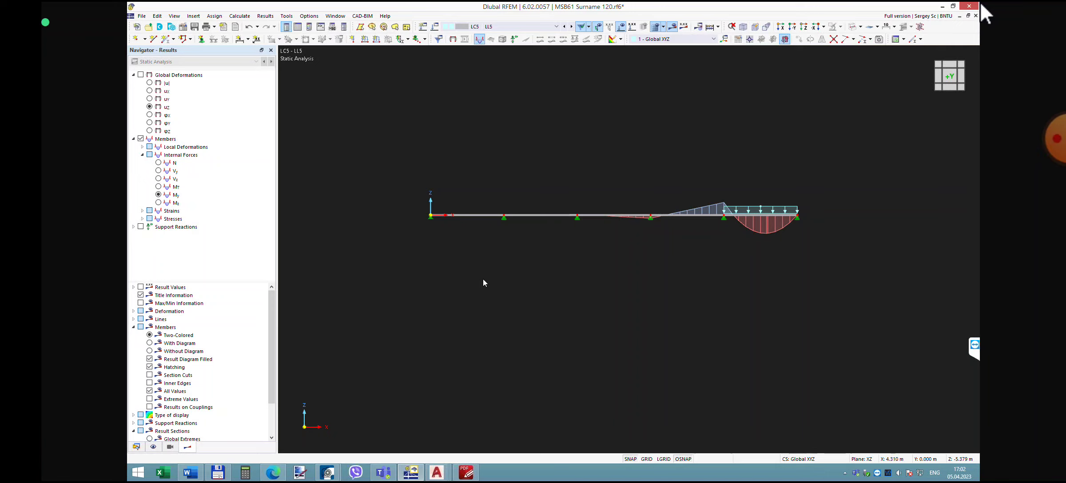
{"action": "scroll", "coordinate": [483, 285], "scroll_direction": "up", "scroll_amount": 2}
{"action": "middle_click_drag", "start_coordinate": [529, 269], "coordinate": [495, 311]}
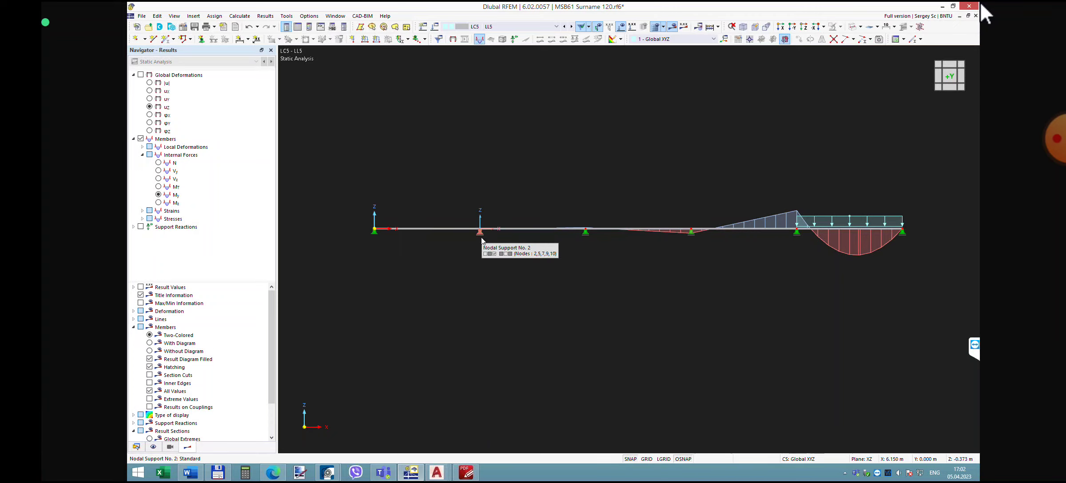
- Go through the My moment diagrams of the live load cases one by one from LC1 to LC5
{"action": "left_click", "coordinate": [500, 27]}
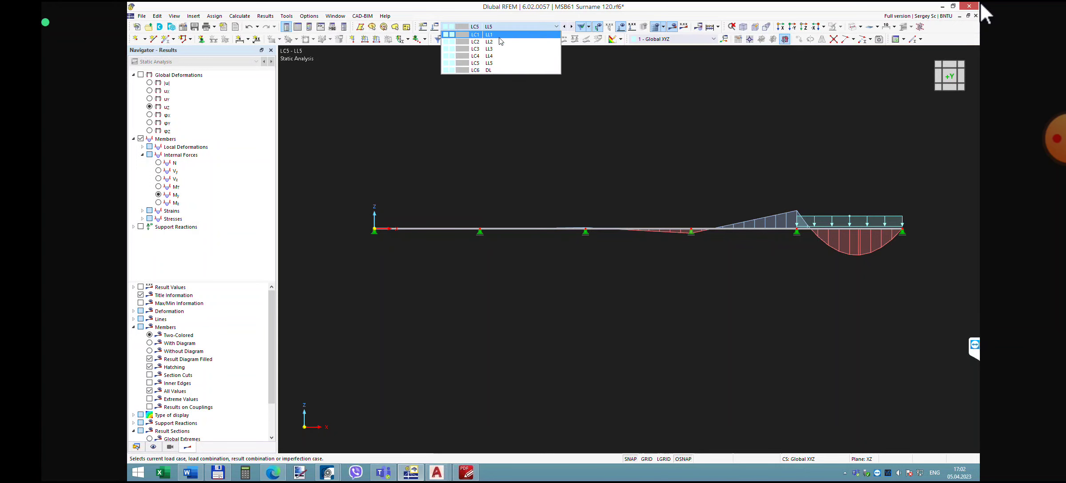
{"action": "left_click", "coordinate": [493, 35]}
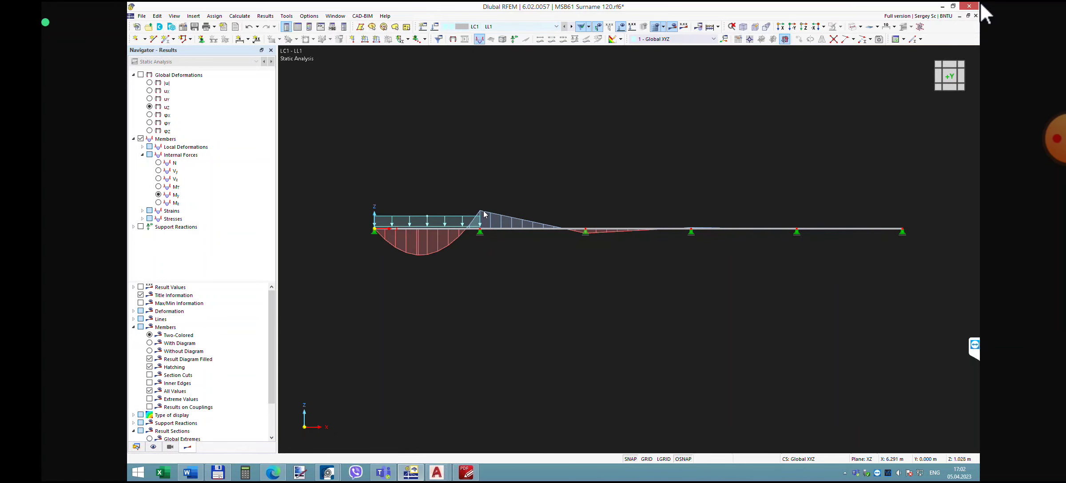
{"action": "left_click", "coordinate": [513, 28]}
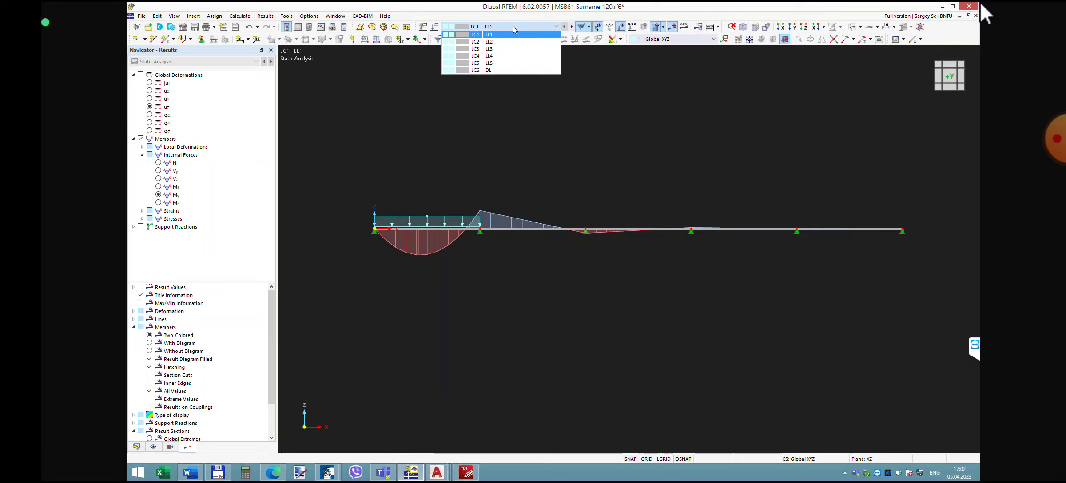
{"action": "key", "text": "Down"}
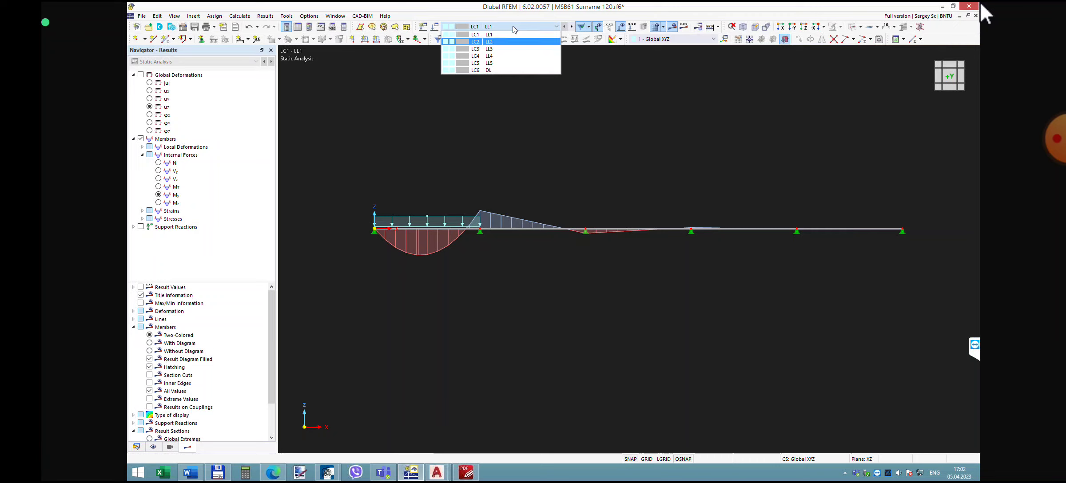
{"action": "key", "text": "Return"}
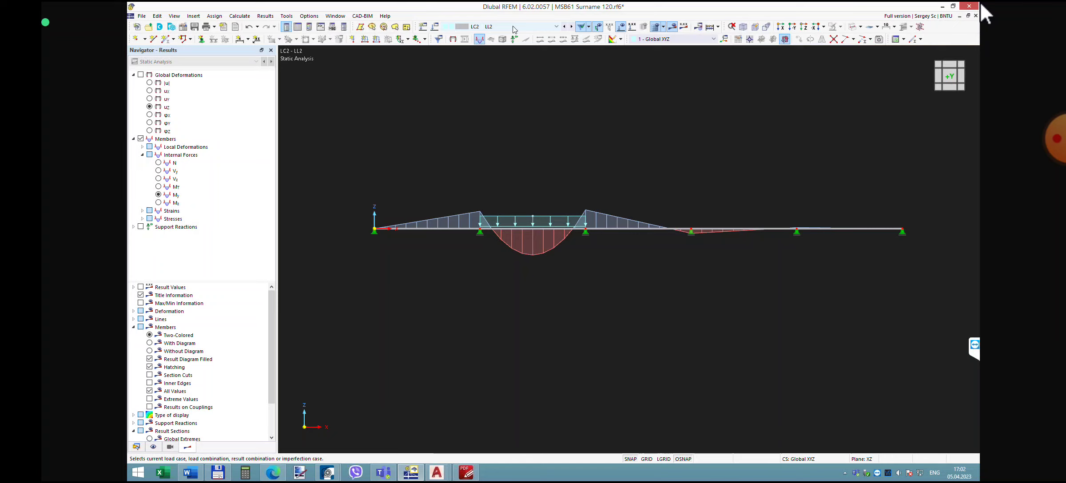
{"action": "key", "text": "Down"}
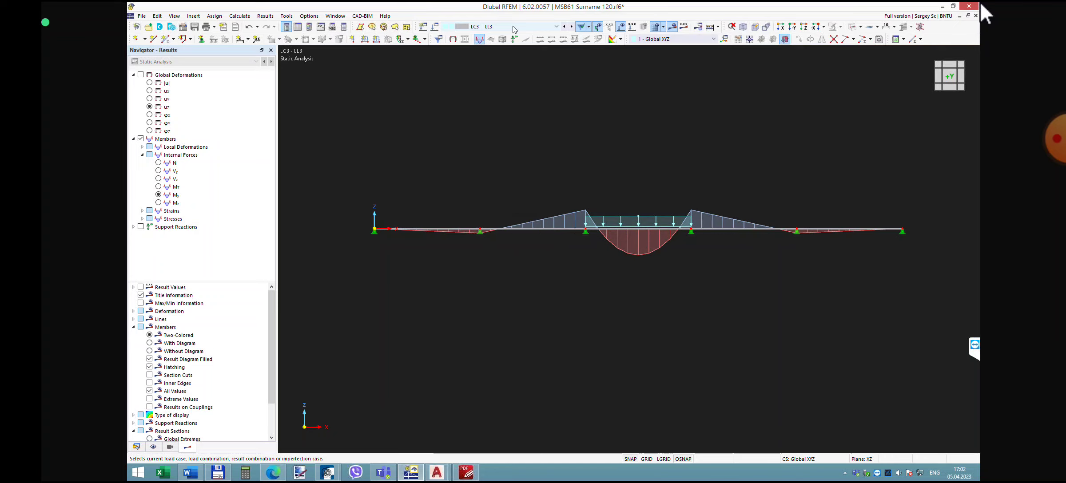
{"action": "key", "text": "Down"}
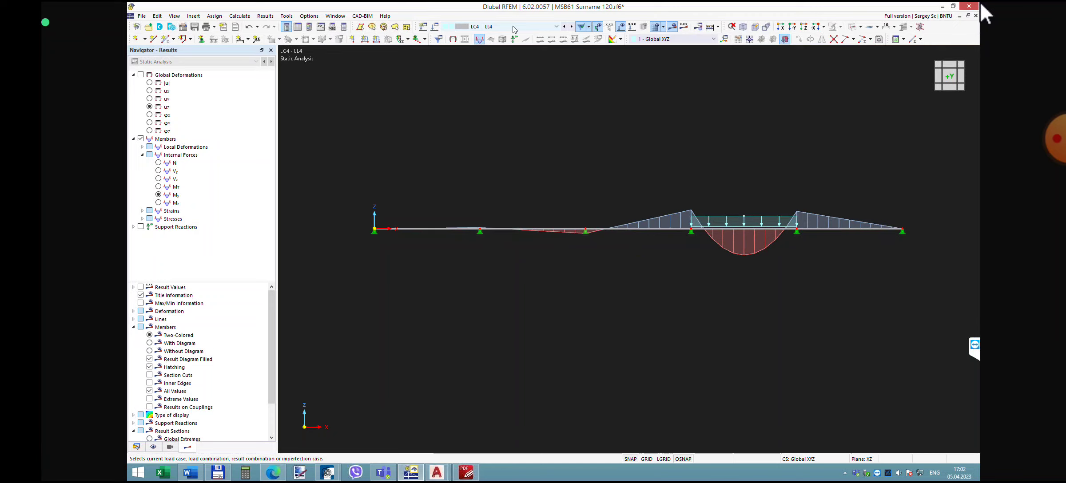
{"action": "key", "text": "Down"}
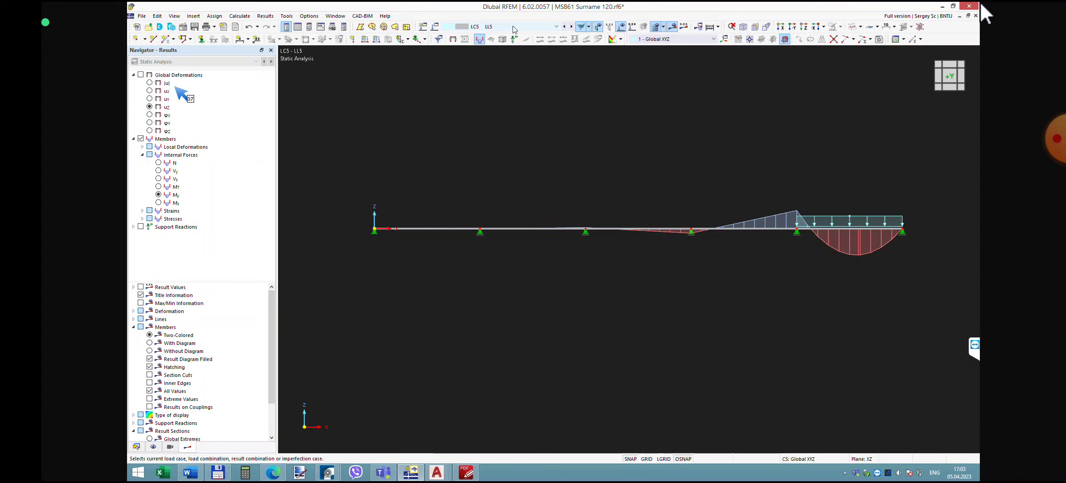
- Return to the first live load cases and compare the My diagrams again up to LC5 - LL5
{"action": "scroll", "coordinate": [513, 28], "scroll_direction": "up", "scroll_amount": 4}
{"action": "scroll", "coordinate": [513, 29], "scroll_direction": "down", "scroll_amount": 1}
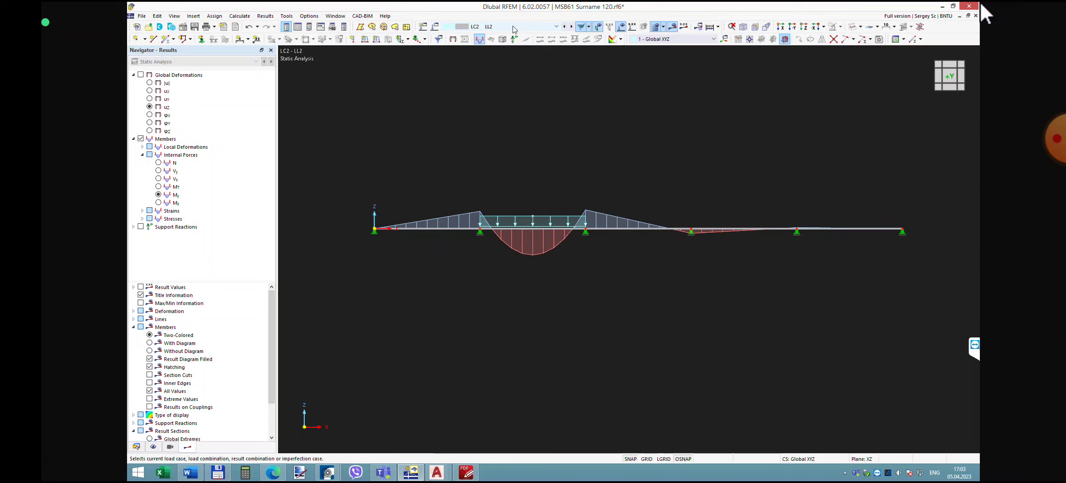
{"action": "scroll", "coordinate": [513, 29], "scroll_direction": "down", "scroll_amount": 1}
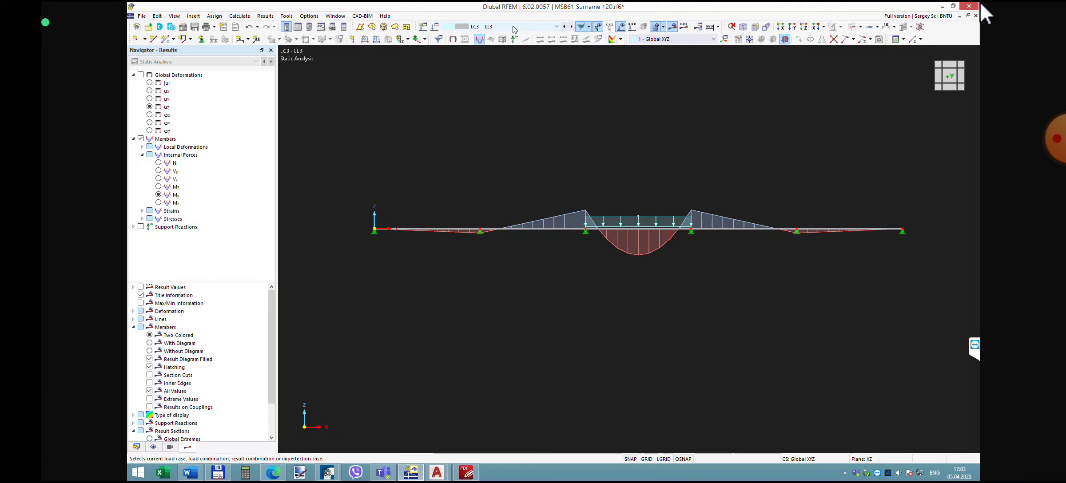
{"action": "scroll", "coordinate": [513, 29], "scroll_direction": "down", "scroll_amount": 1}
{"action": "scroll", "coordinate": [513, 29], "scroll_direction": "down", "scroll_amount": 1}
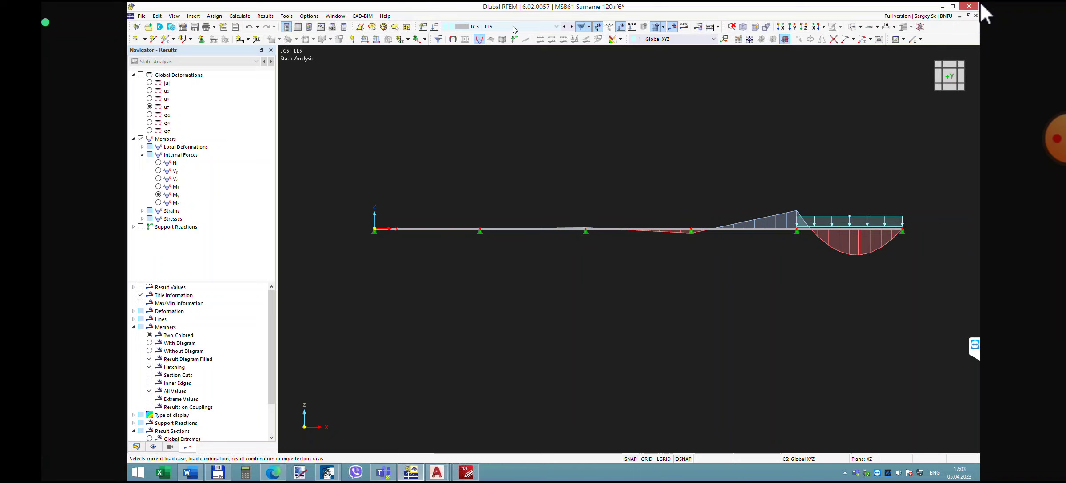
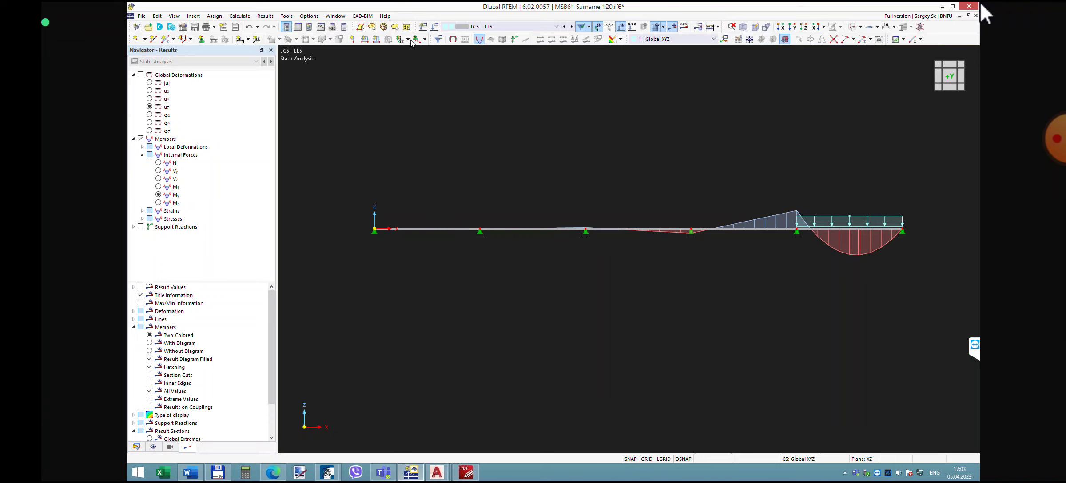
- Add a first load combination, CO1, in the load cases and combinations settings and open its load case assignment
{"action": "left_click", "coordinate": [438, 28]}
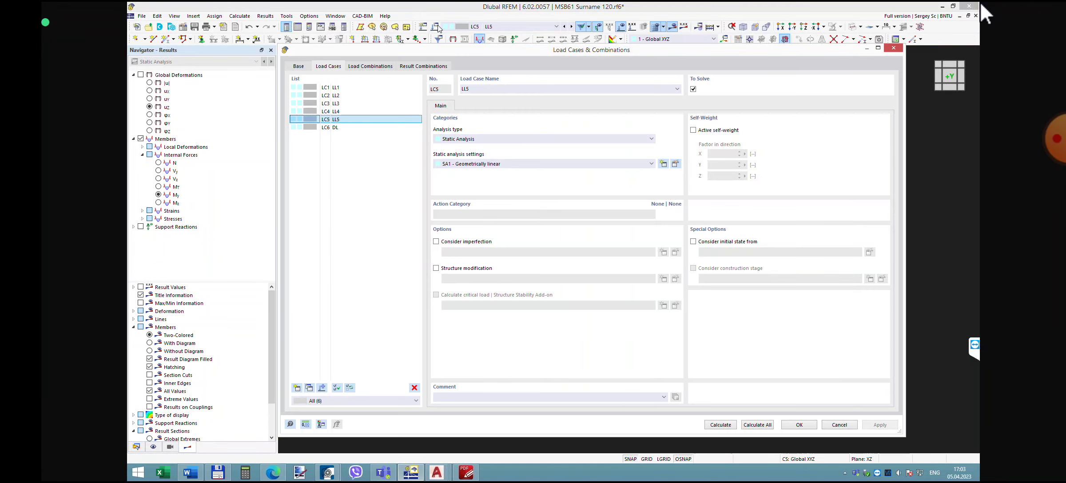
{"action": "left_click", "coordinate": [375, 67]}
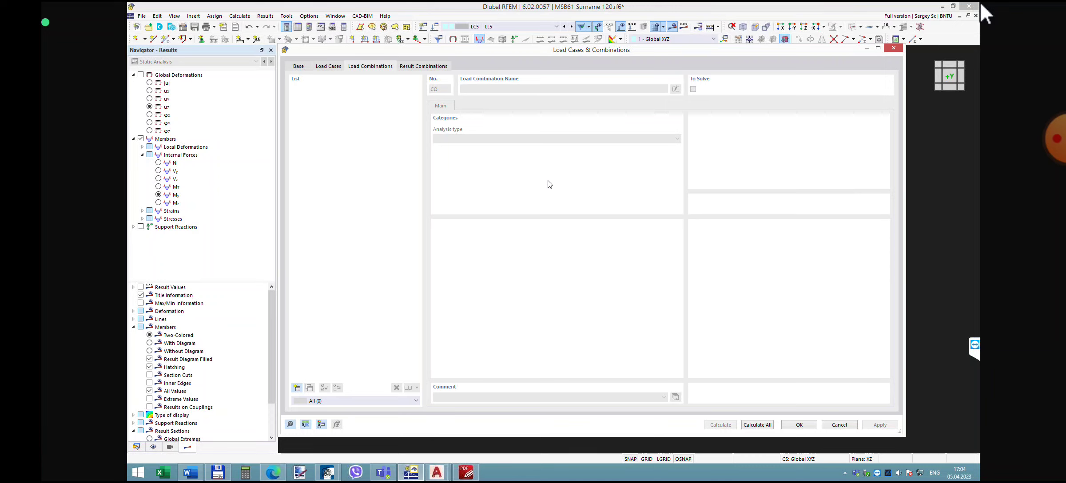
{"action": "left_click", "coordinate": [300, 67]}
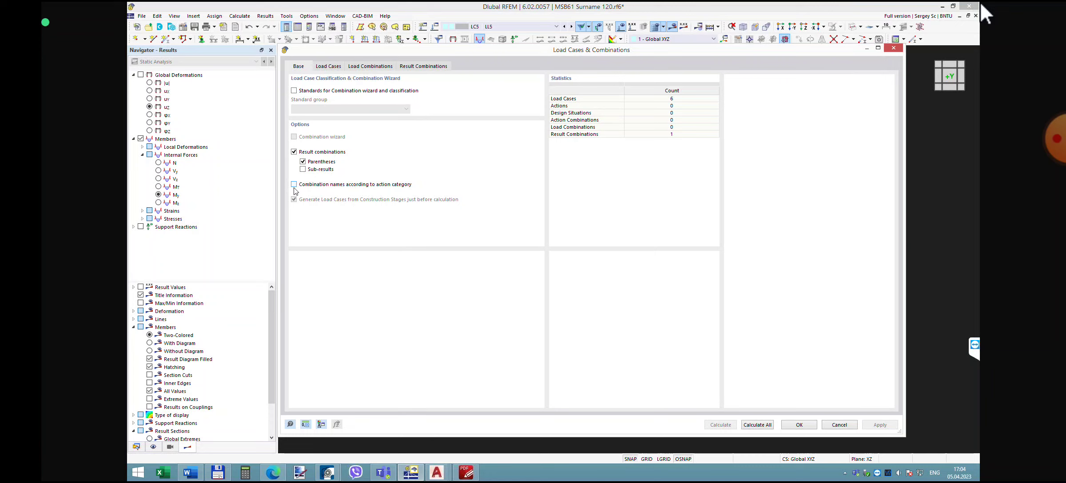
{"action": "left_click", "coordinate": [373, 67]}
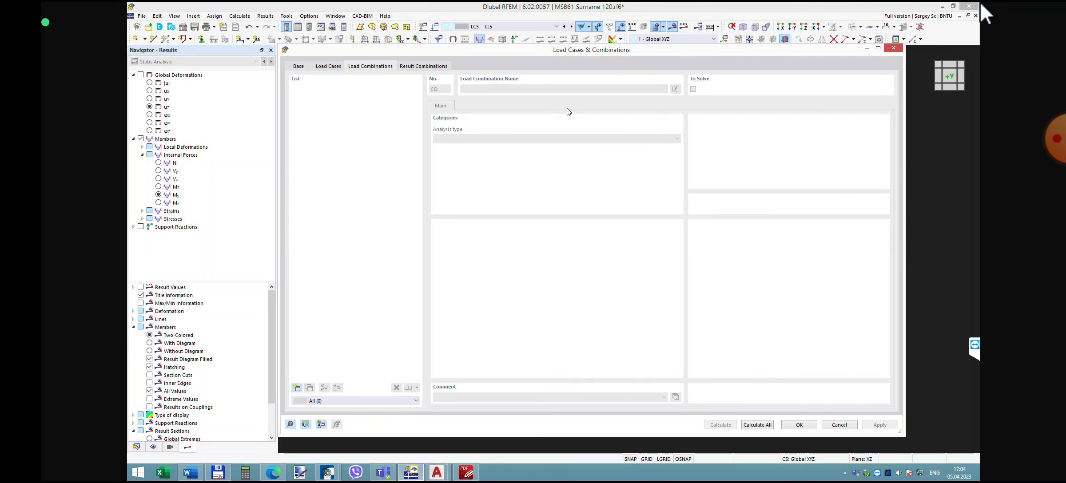
{"action": "left_click", "coordinate": [297, 388]}
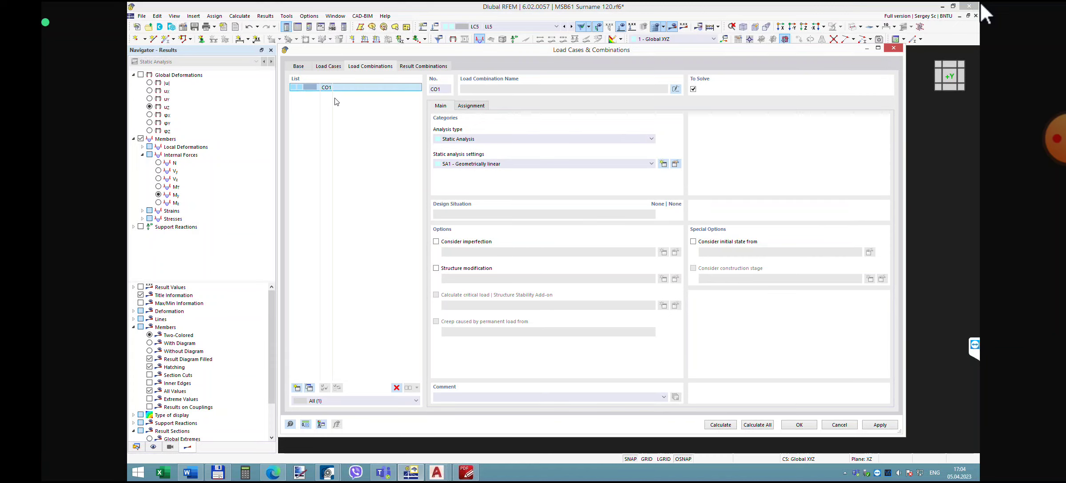
{"action": "left_click", "coordinate": [475, 106]}
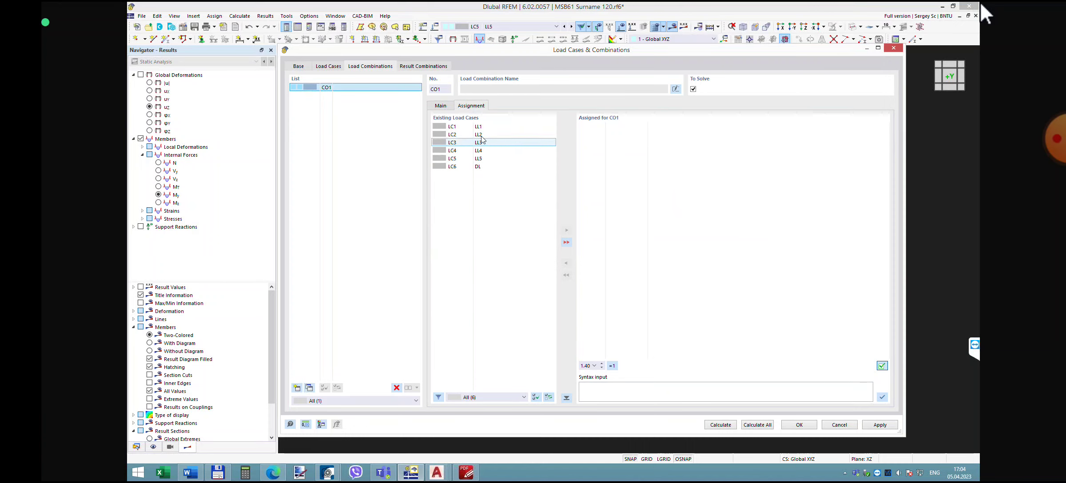
- Assign live load cases LC1, LC3 and LC5 plus dead load LC6 to CO1 with a factor of 1.40
{"action": "left_click", "coordinate": [458, 128]}
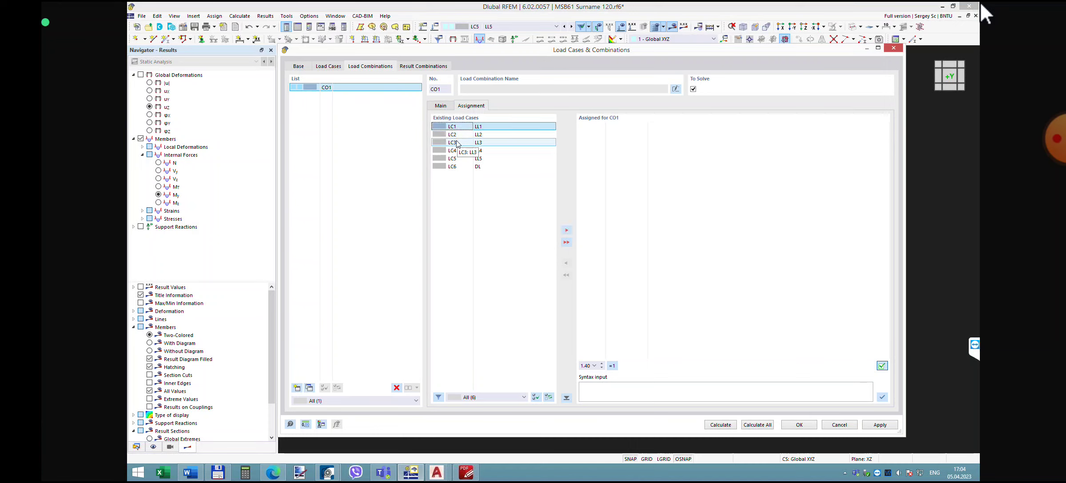
{"action": "left_click", "coordinate": [457, 143], "text": "ctrl"}
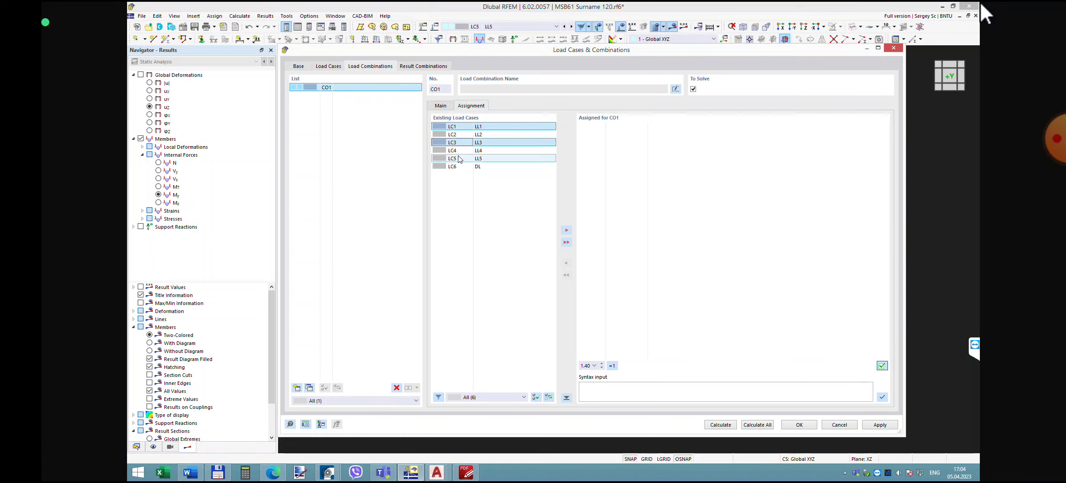
{"action": "left_click", "coordinate": [459, 159], "text": "ctrl"}
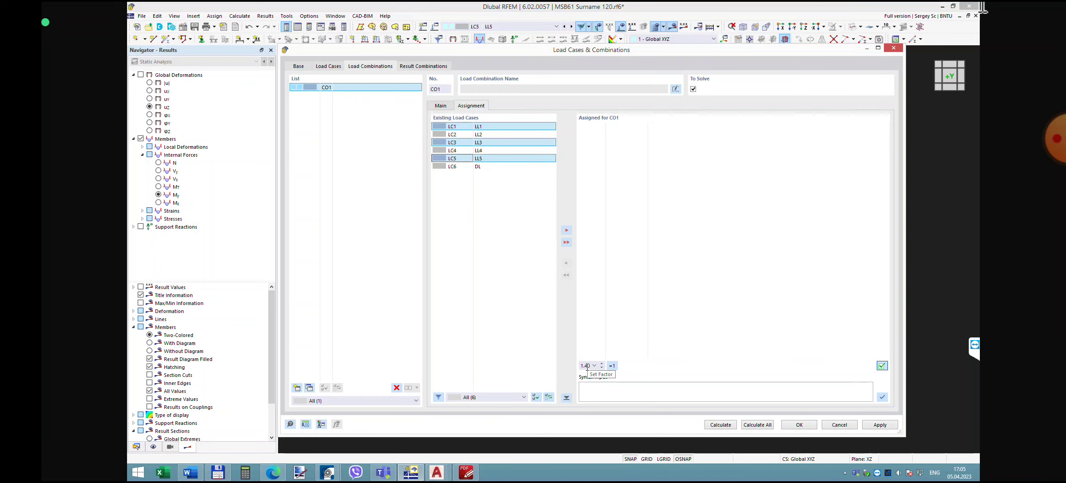
{"action": "left_click", "coordinate": [567, 231]}
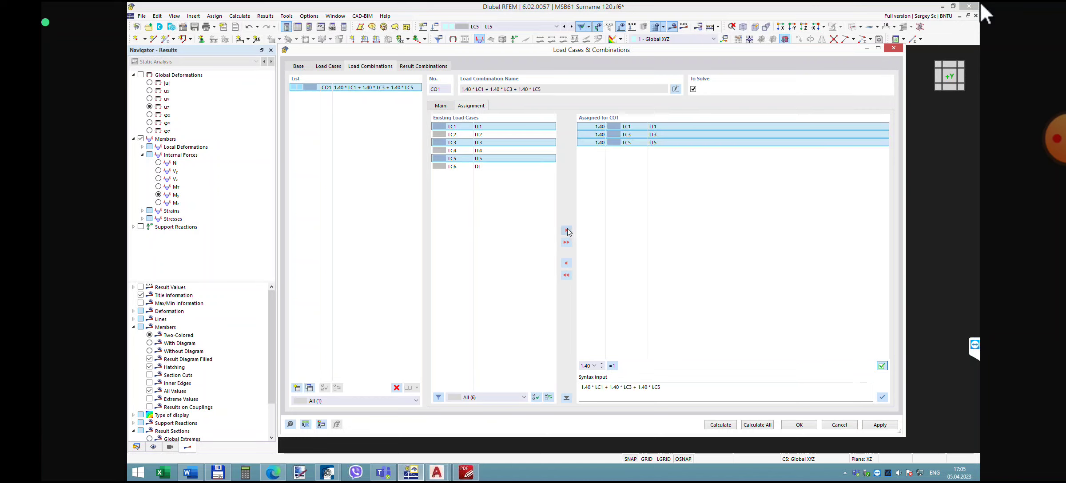
{"action": "left_click", "coordinate": [450, 166]}
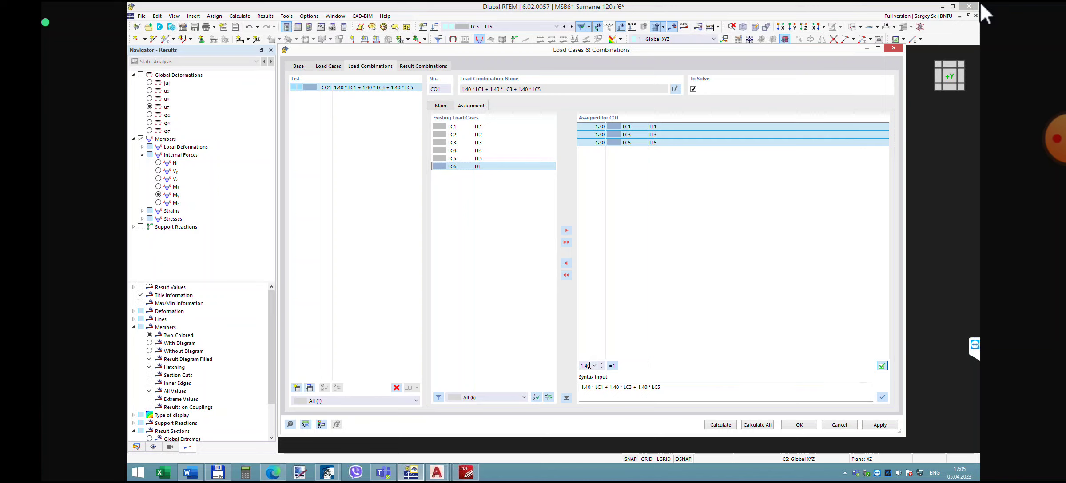
{"action": "left_click", "coordinate": [566, 230]}
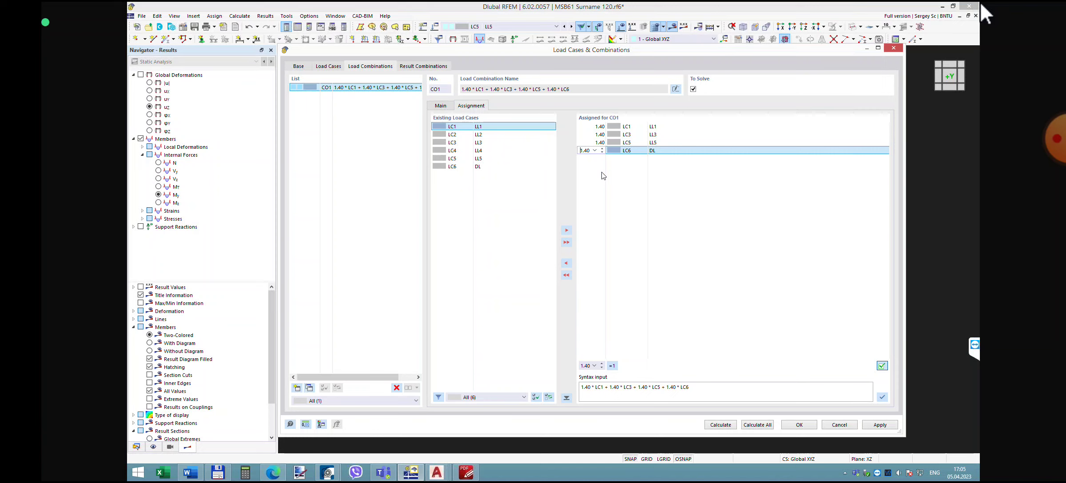
{"action": "key", "text": "Return"}
- Add load combination CO2 from LC1, LC2 and LC4 with factor 1.40 and dead load LC6 with factor 1.30
{"action": "left_click", "coordinate": [297, 388]}
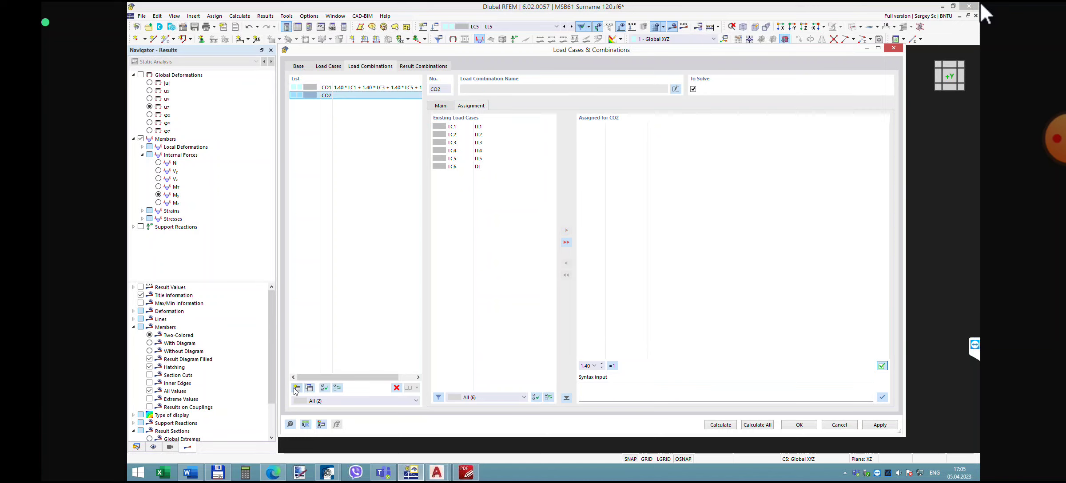
{"action": "left_click", "coordinate": [461, 134]}
{"action": "key", "text": "shift+Up"}
{"action": "left_click", "coordinate": [460, 151], "text": "ctrl"}
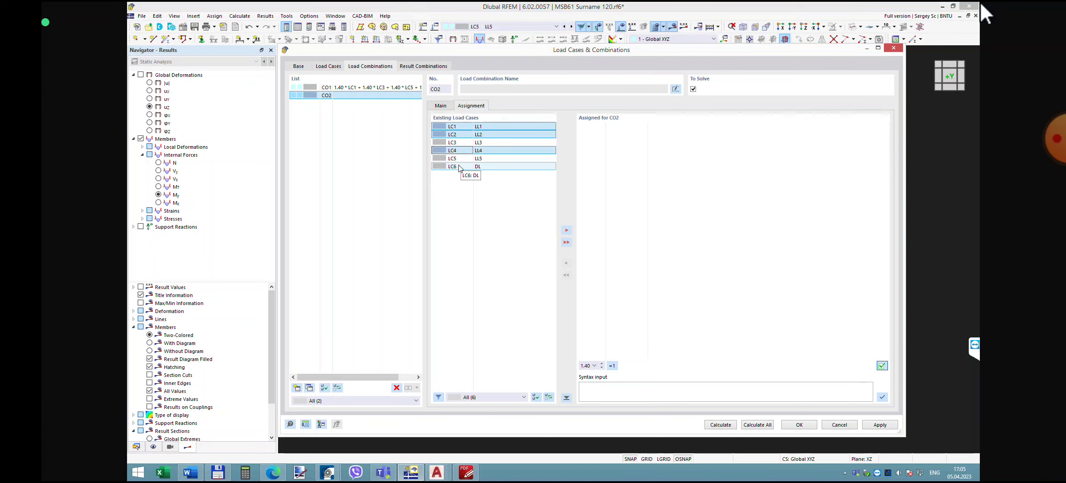
{"action": "left_click", "coordinate": [463, 170], "text": "ctrl"}
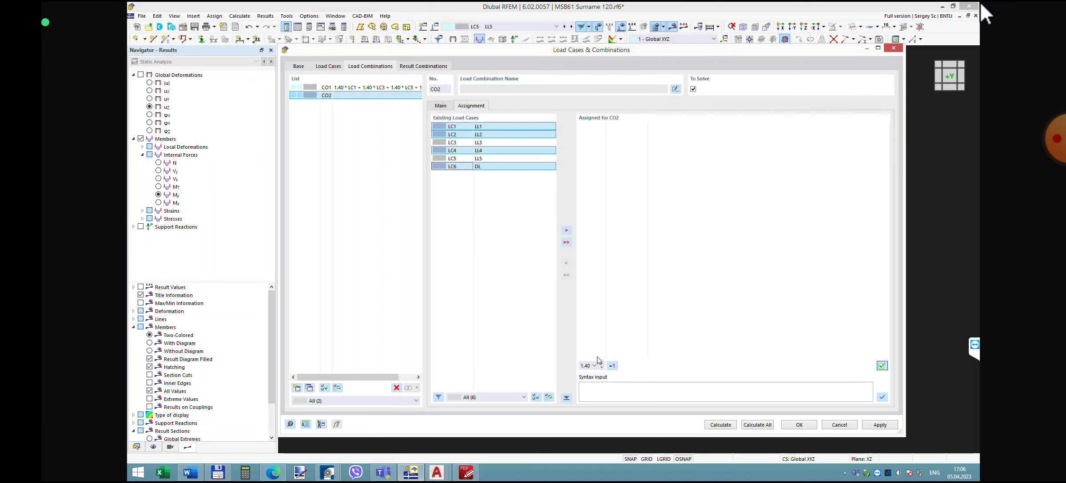
{"action": "left_click", "coordinate": [567, 231]}
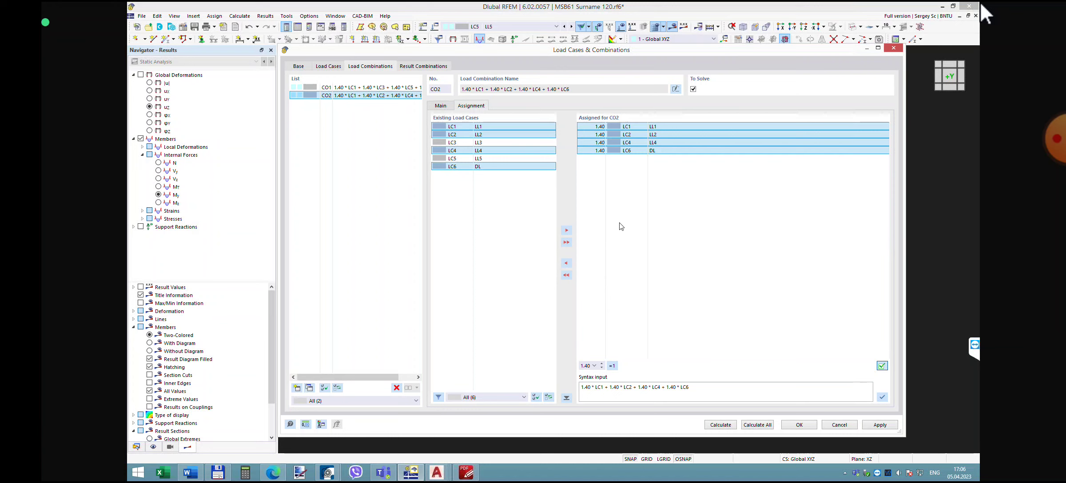
{"action": "left_click", "coordinate": [605, 151]}
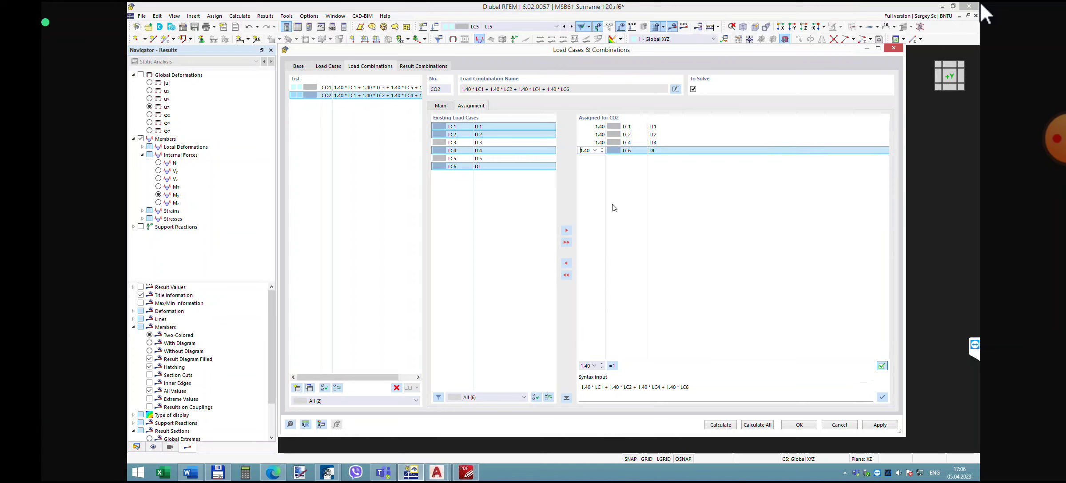
{"action": "key", "text": "Return"}
- Add load combination CO3 and assign live load cases LC2 and LC4 plus dead load LC6 to it
{"action": "left_click", "coordinate": [297, 389]}
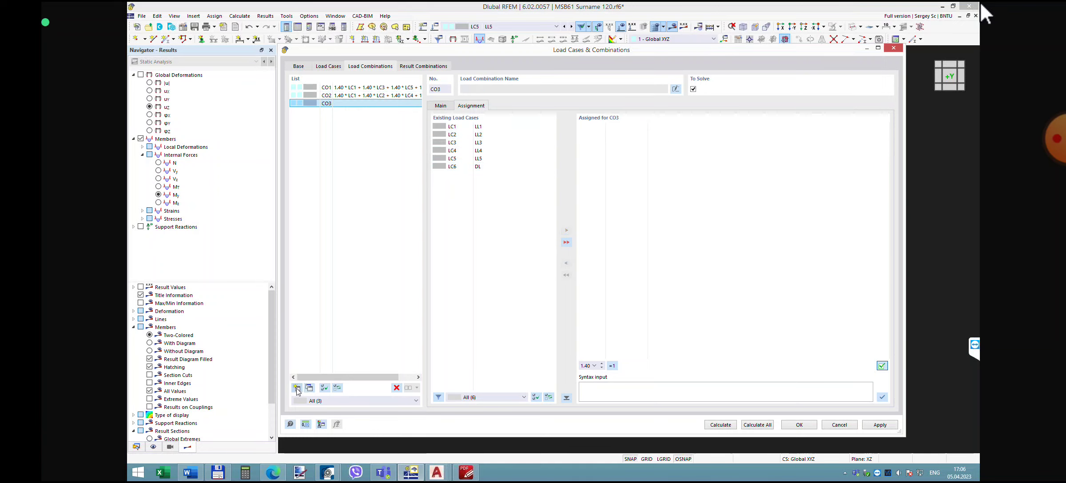
{"action": "left_click", "coordinate": [450, 128]}
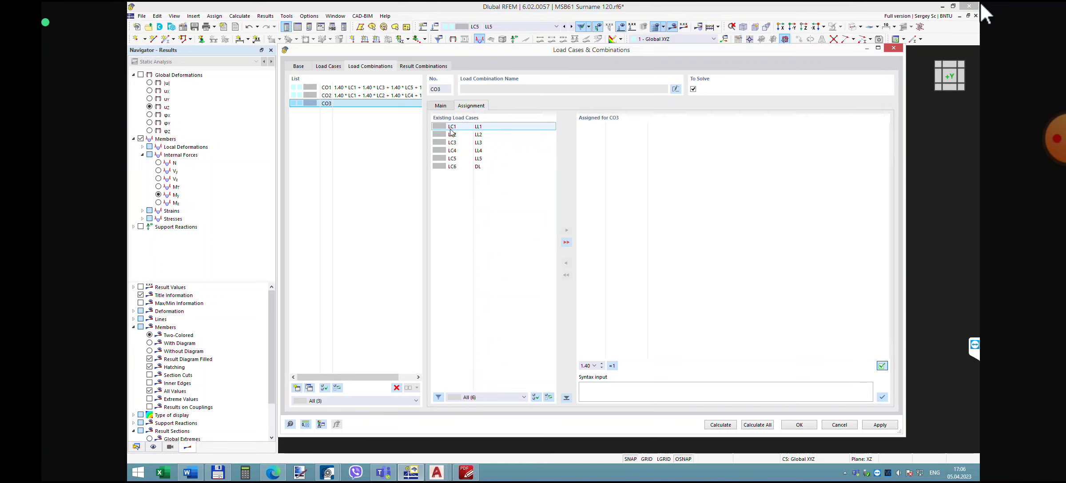
{"action": "left_click", "coordinate": [450, 135]}
{"action": "left_click", "coordinate": [450, 135]}
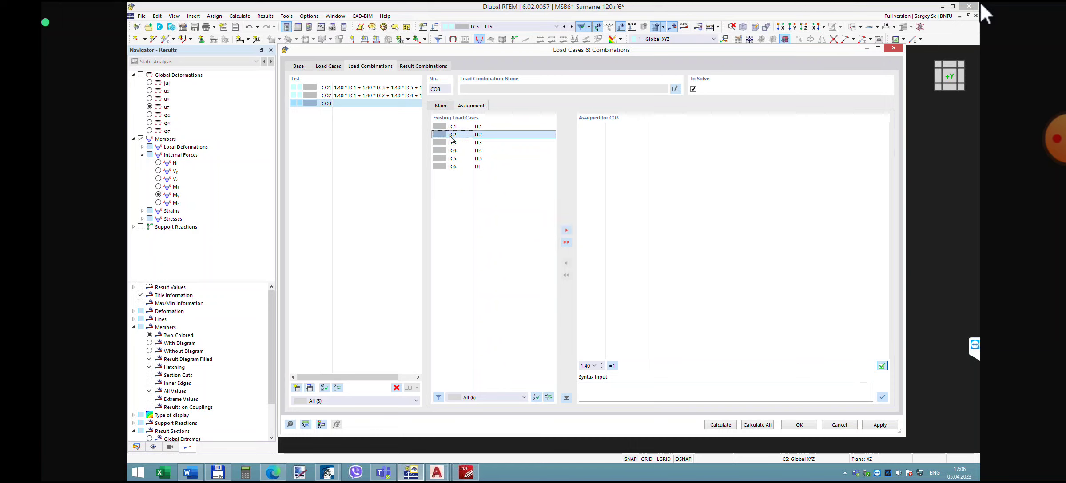
{"action": "left_click", "coordinate": [452, 151], "text": "ctrl"}
{"action": "left_click", "coordinate": [454, 168], "text": "ctrl"}
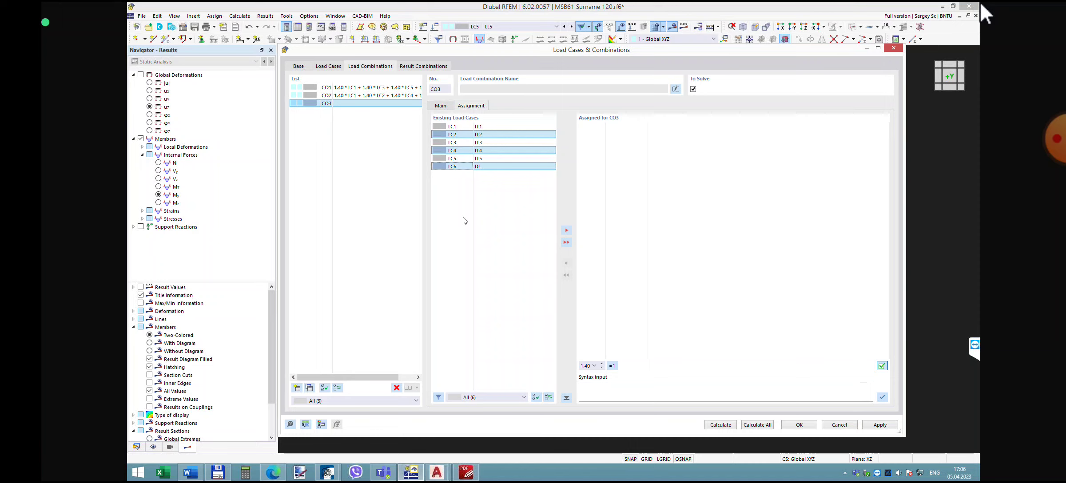
{"action": "left_click", "coordinate": [566, 230]}
{"action": "left_click", "coordinate": [601, 182]}
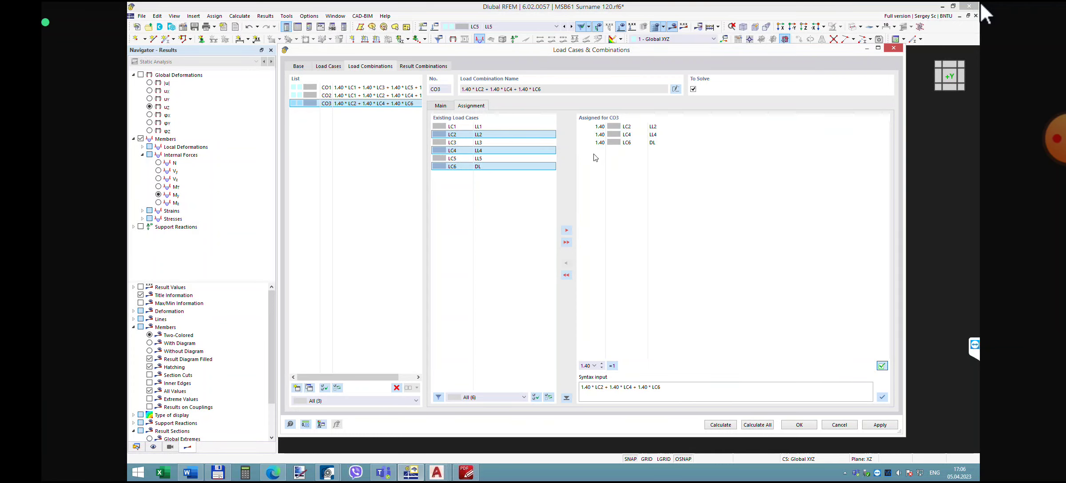
- Set the factor of dead load LC6 in CO3 to 1.30
{"action": "left_click", "coordinate": [600, 143]}
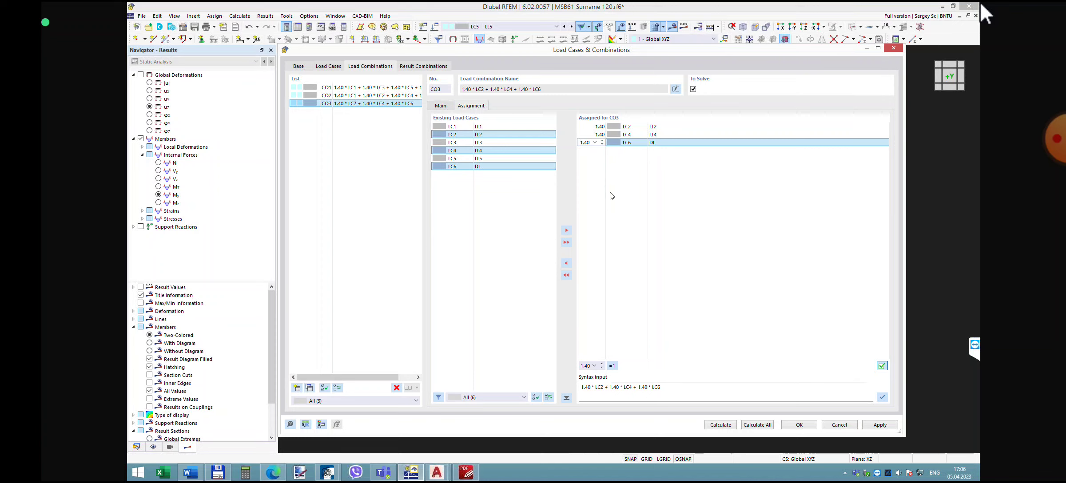
{"action": "type", "text": "2"}
{"action": "key", "text": "BackSpace"}
{"action": "type", "text": "3"}
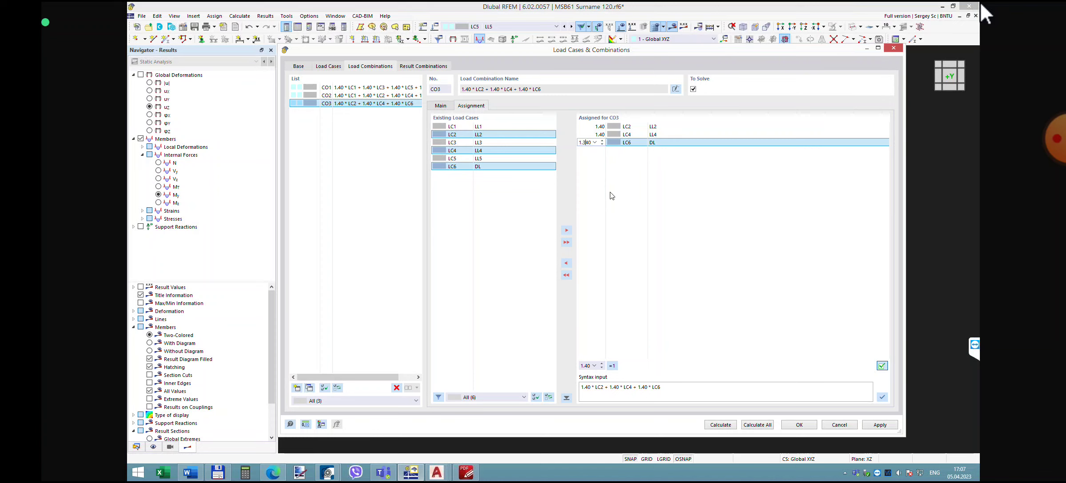
{"action": "key", "text": "Delete"}
{"action": "key", "text": "Delete"}
{"action": "key", "text": "Return"}
- Add load combination CO4 from LC2, LC3 and LC5 with factor 1.40 and dead load LC6 with factor 1.30
{"action": "left_click", "coordinate": [297, 388]}
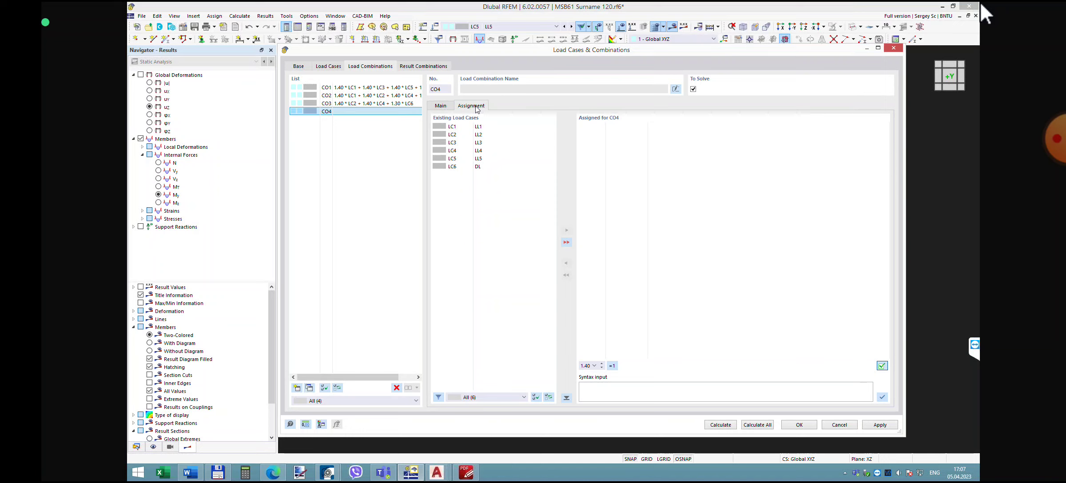
{"action": "left_click", "coordinate": [455, 135]}
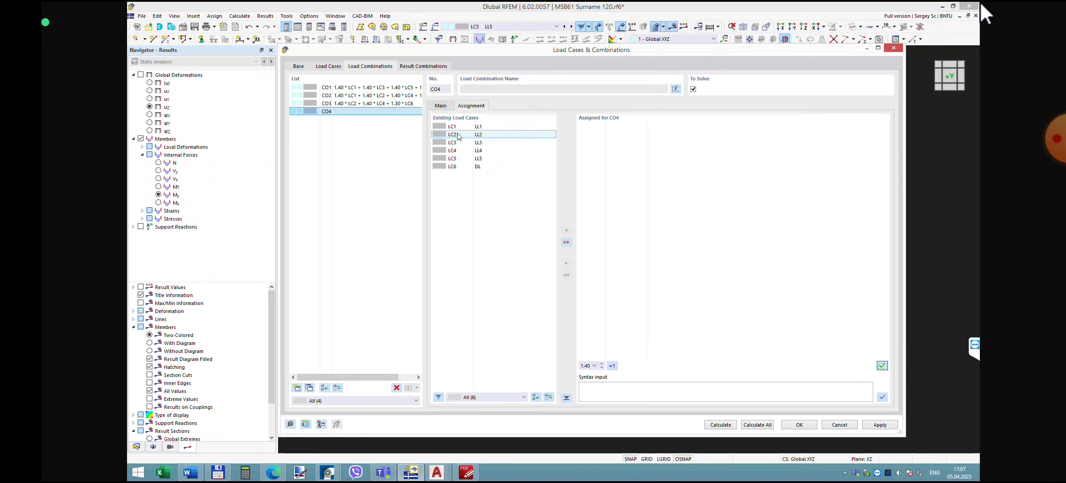
{"action": "left_click_drag", "start_coordinate": [455, 137], "coordinate": [455, 145]}
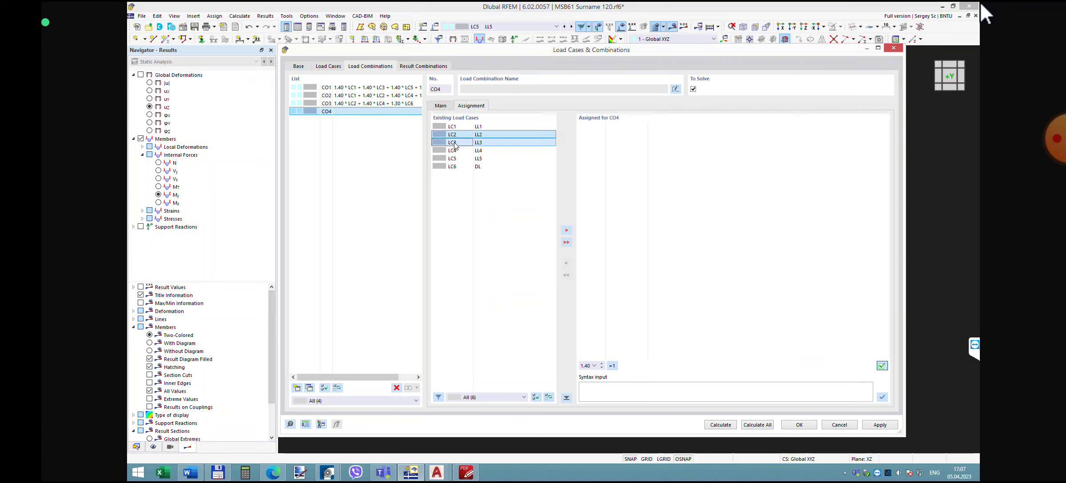
{"action": "left_click", "coordinate": [454, 159], "text": "ctrl"}
{"action": "left_click", "coordinate": [454, 167], "text": "ctrl"}
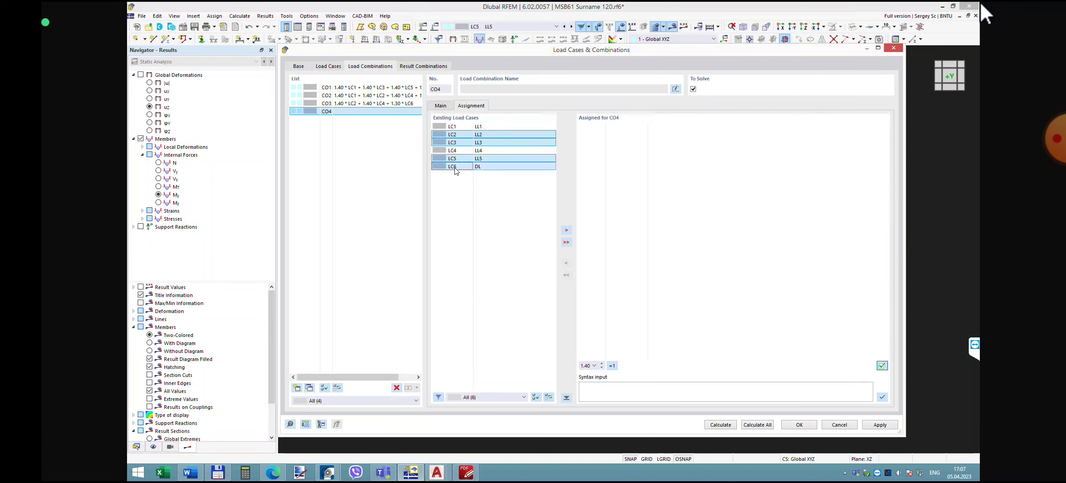
{"action": "left_click", "coordinate": [567, 230]}
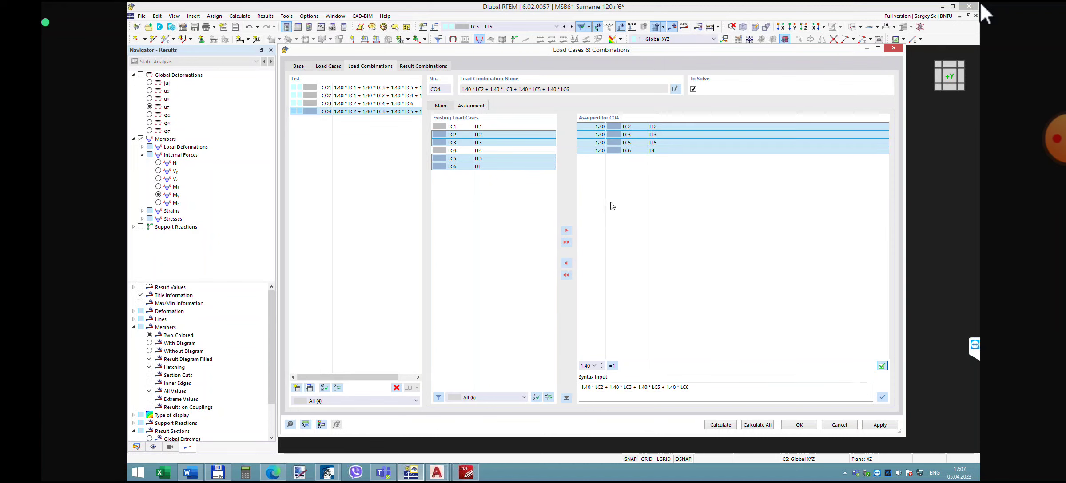
{"action": "left_click", "coordinate": [596, 175]}
{"action": "left_click", "coordinate": [601, 153]}
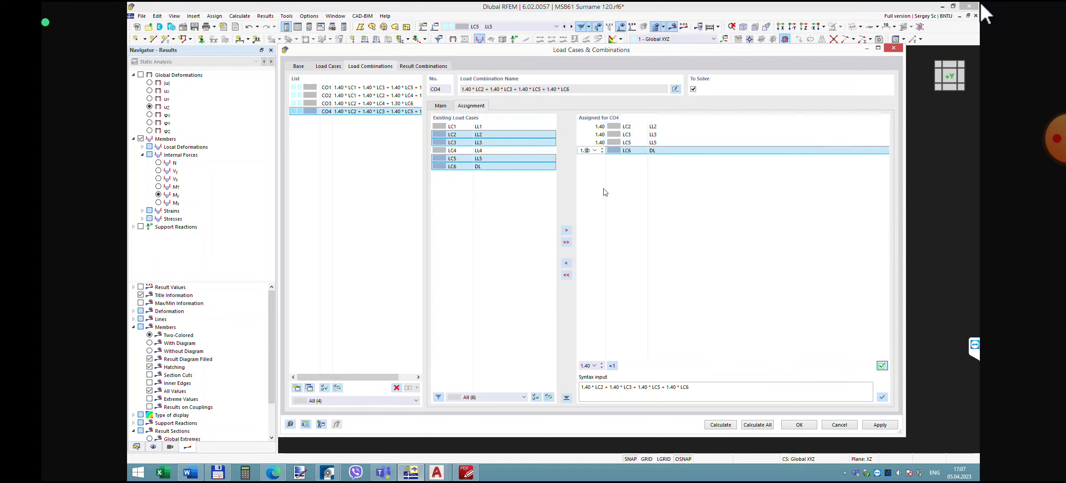
{"action": "key", "text": "Return"}
- Calculate all load cases and combinations, and show the CO1 moment diagram with extreme values instead of all values
{"action": "left_click", "coordinate": [768, 426]}
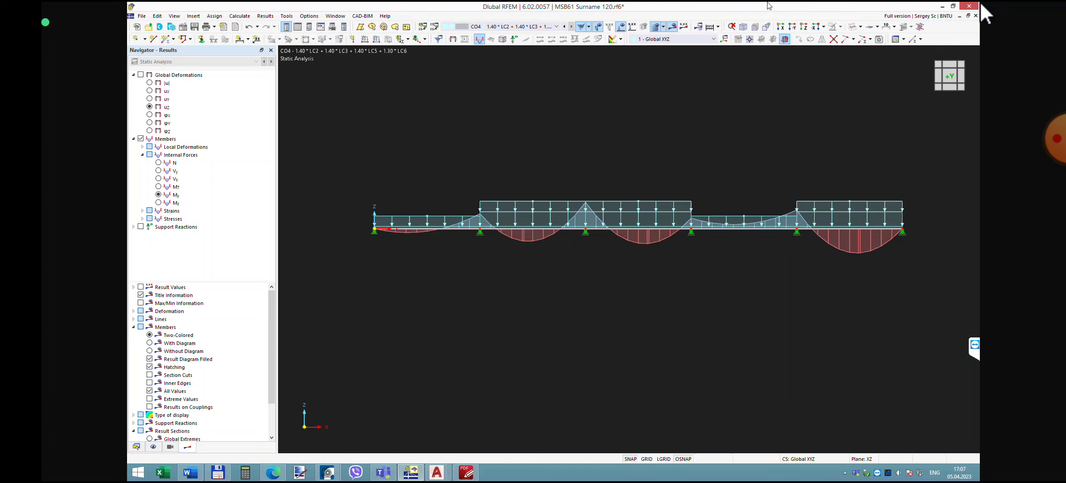
{"action": "left_click", "coordinate": [557, 28]}
{"action": "left_click", "coordinate": [536, 78]}
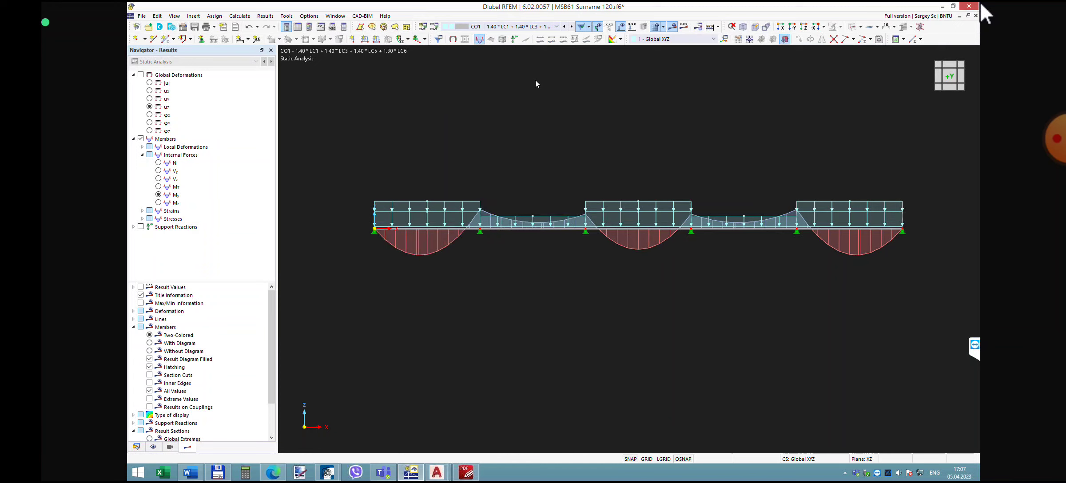
{"action": "left_click", "coordinate": [150, 391]}
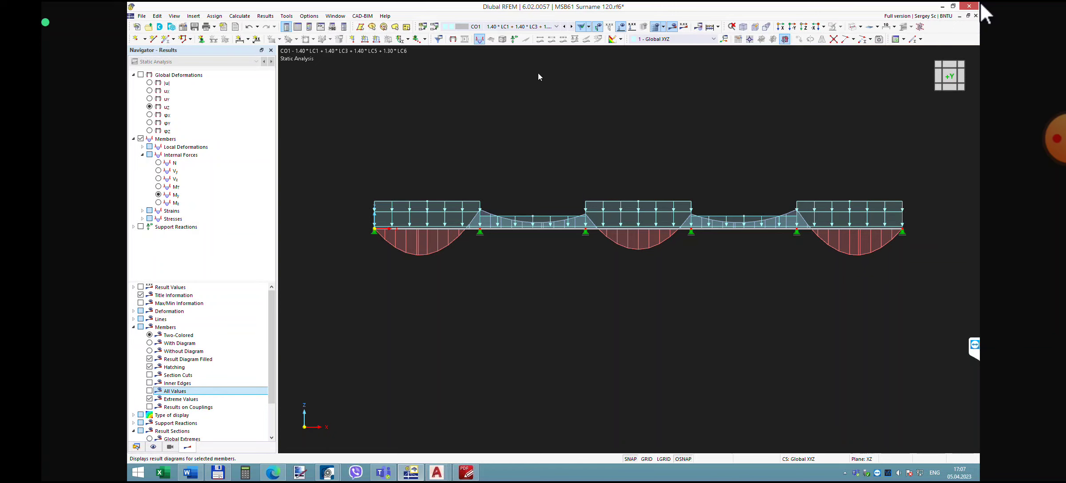
- Show the load combinations table below the model and widen its Name column to fit the full combination formulas
{"action": "left_click", "coordinate": [298, 27]}
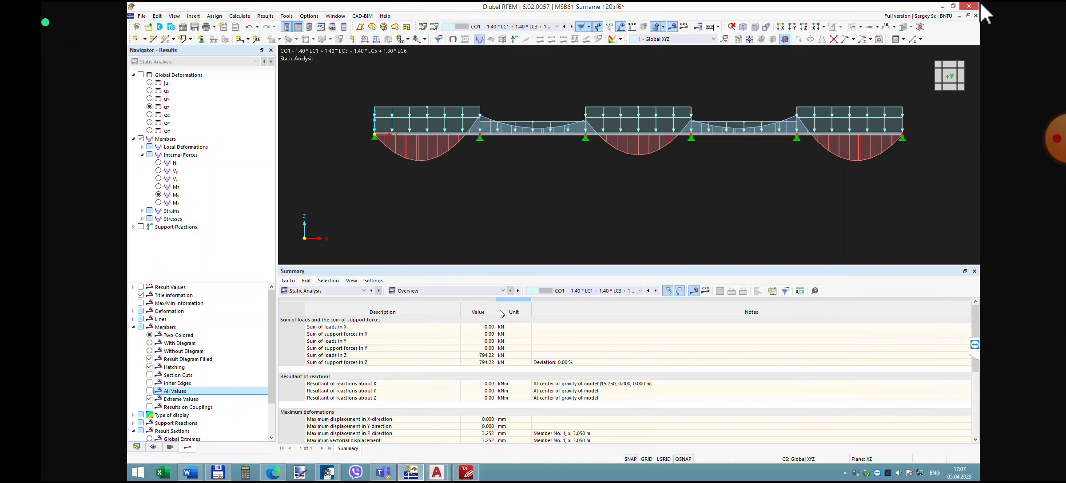
{"action": "left_click", "coordinate": [364, 291]}
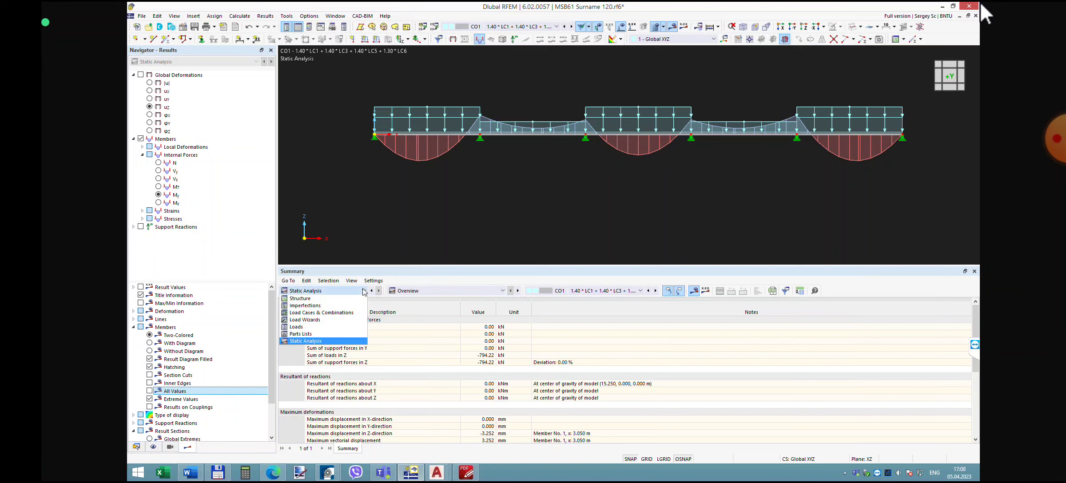
{"action": "left_click", "coordinate": [350, 313]}
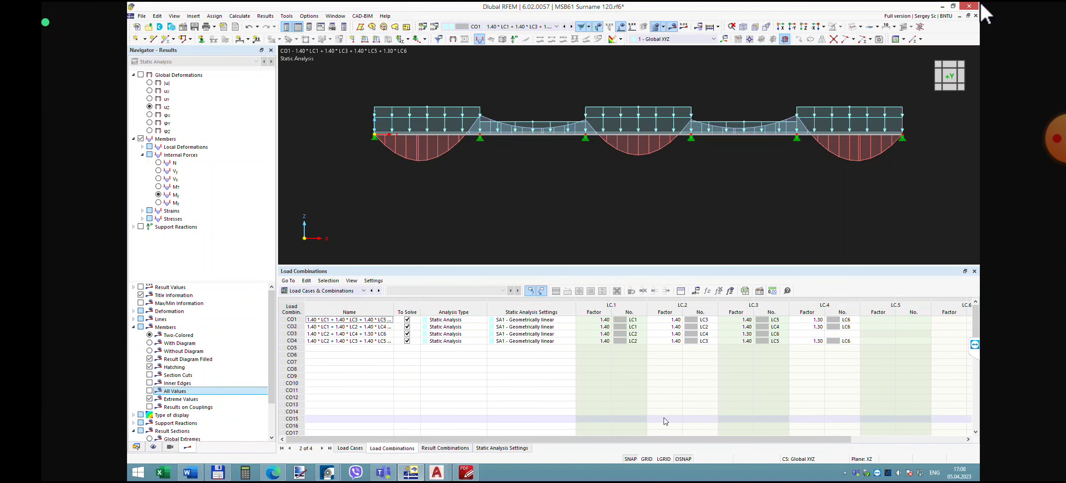
{"action": "left_click_drag", "start_coordinate": [393, 307], "coordinate": [406, 307]}
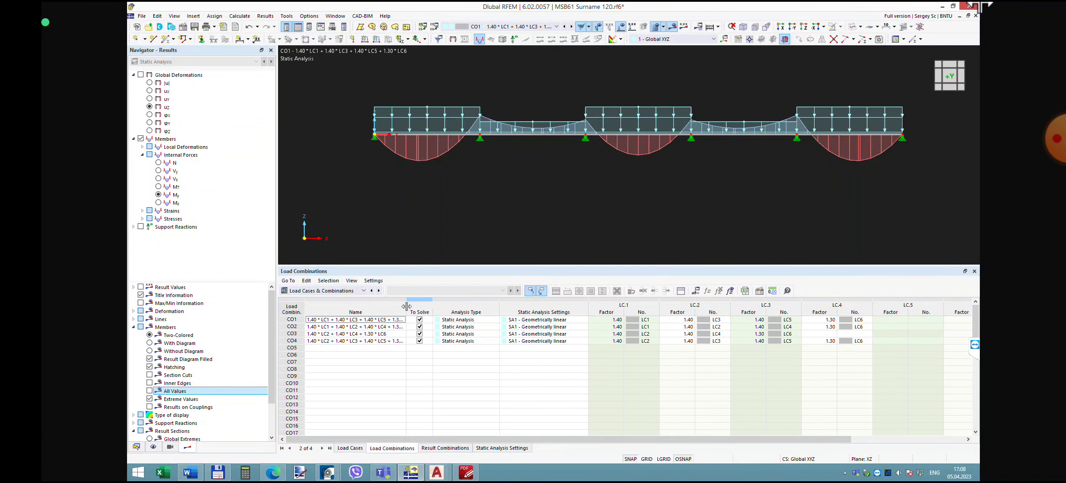
{"action": "left_click_drag", "start_coordinate": [406, 309], "coordinate": [422, 310]}
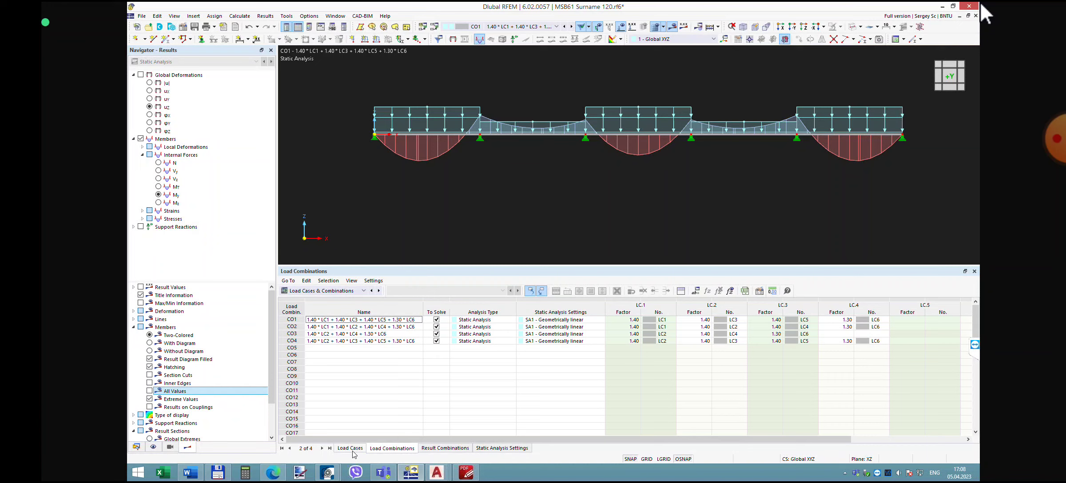
- Turn on result values on the CO1 moment diagram and show all member values instead of only the extreme ones
{"action": "left_click", "coordinate": [683, 28]}
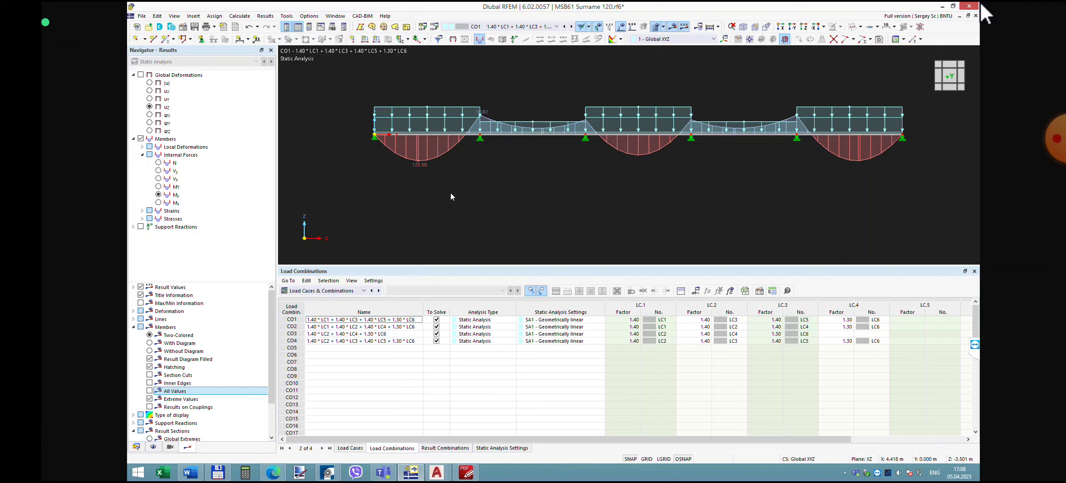
{"action": "left_click", "coordinate": [149, 392]}
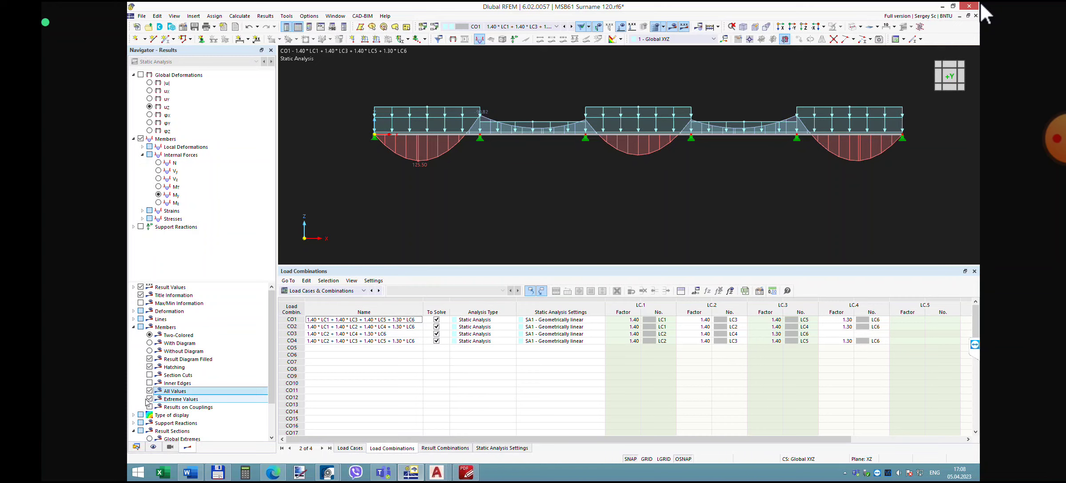
{"action": "left_click", "coordinate": [149, 403]}
{"action": "left_click", "coordinate": [149, 399]}
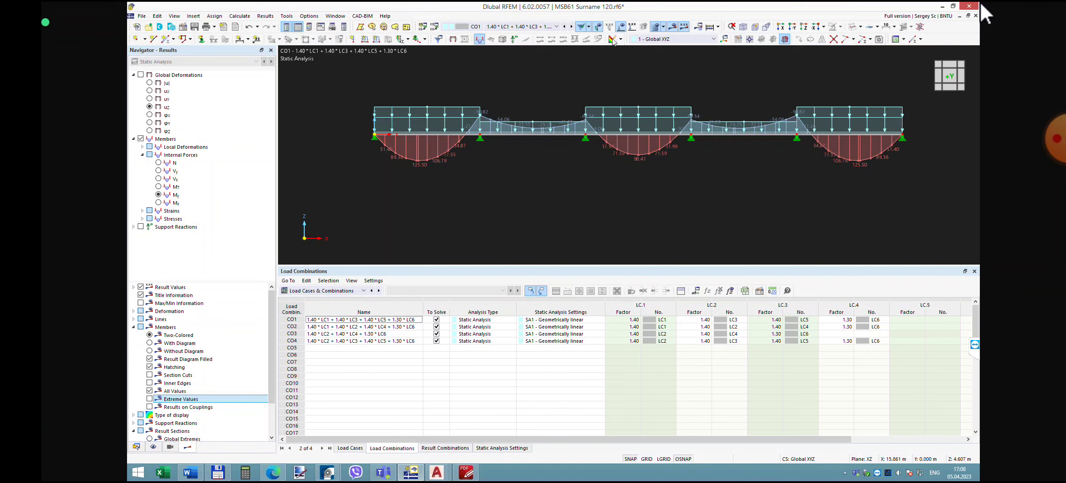
- Go through the My moment diagrams of load combinations CO2, CO3 and CO4 one by one
{"action": "left_click", "coordinate": [521, 27]}
{"action": "key", "text": "Down"}
{"action": "key", "text": "Return"}
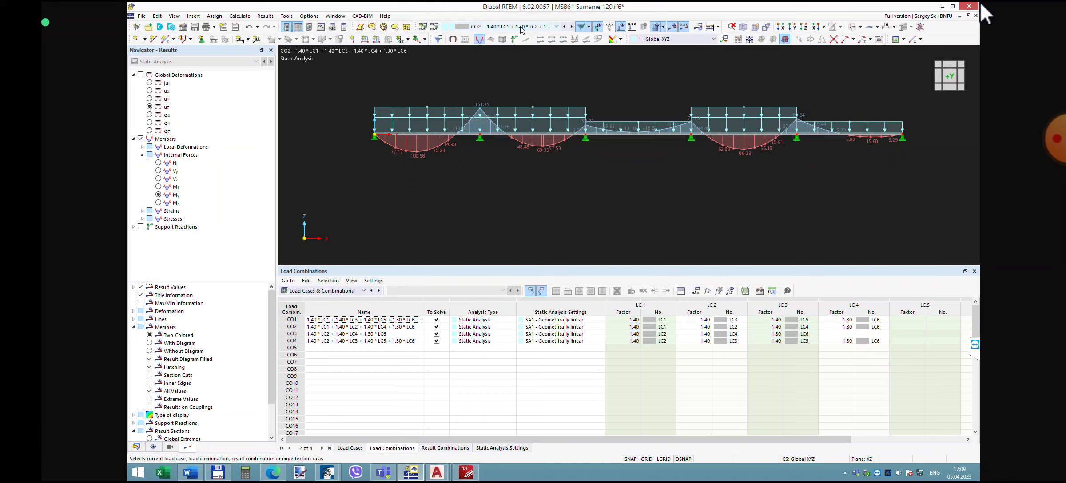
{"action": "left_click", "coordinate": [522, 27]}
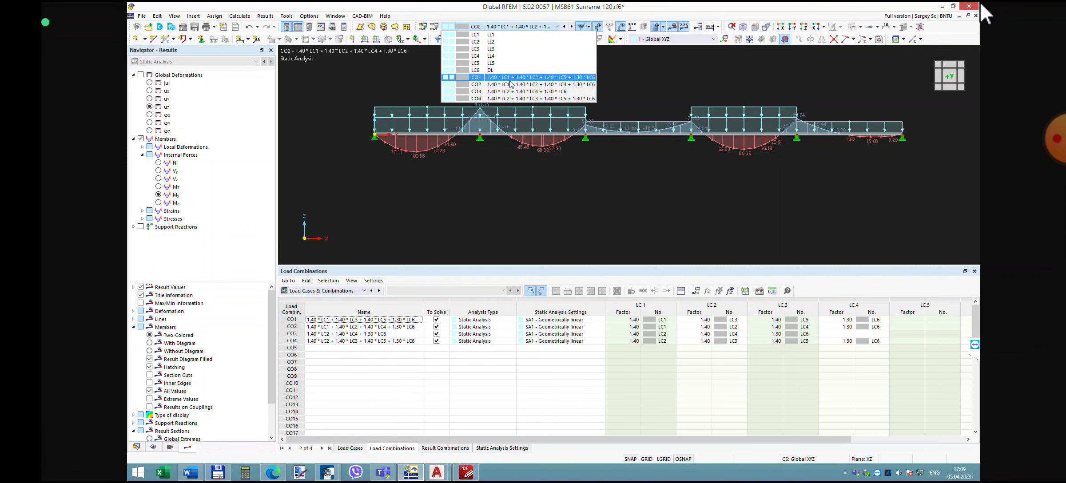
{"action": "left_click", "coordinate": [509, 94]}
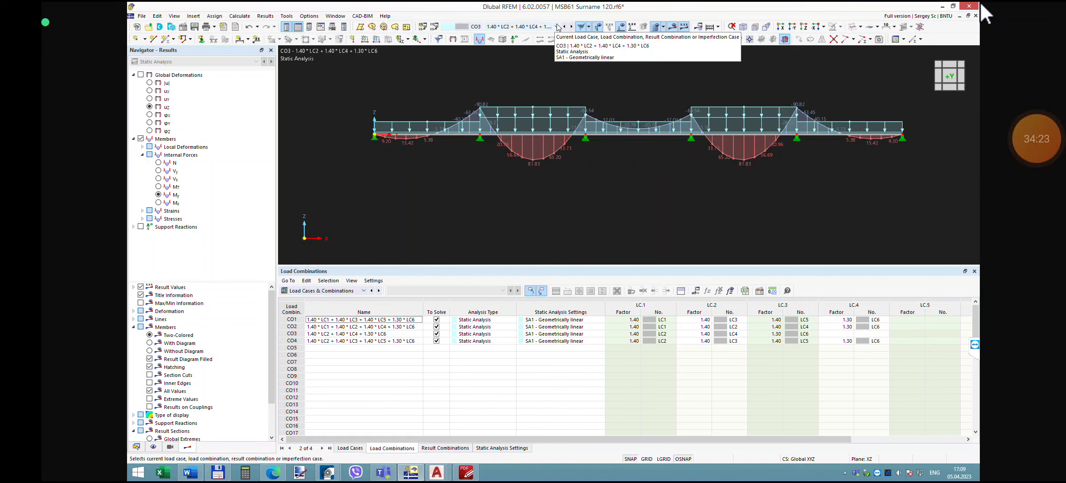
{"action": "left_click", "coordinate": [522, 27]}
{"action": "left_click", "coordinate": [522, 98]}
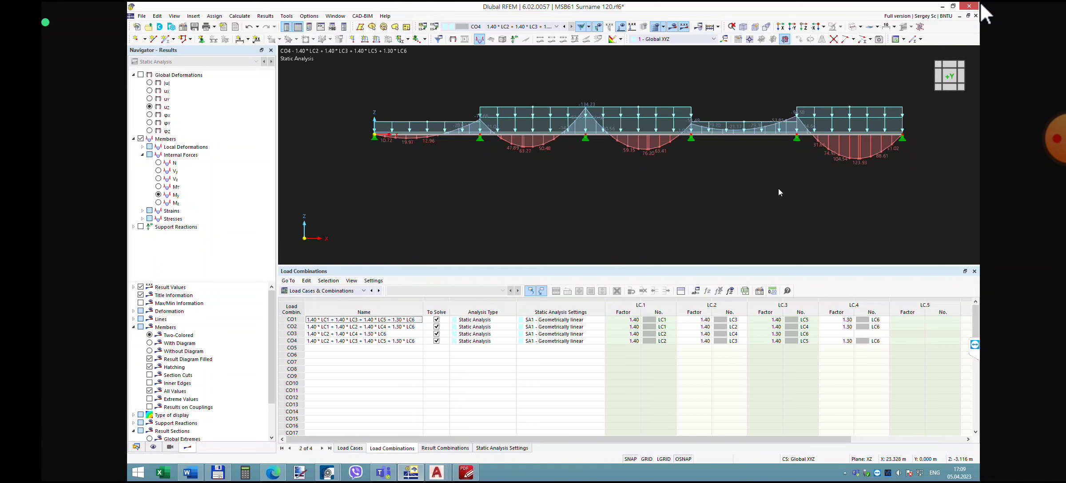
{"action": "left_click", "coordinate": [556, 27]}
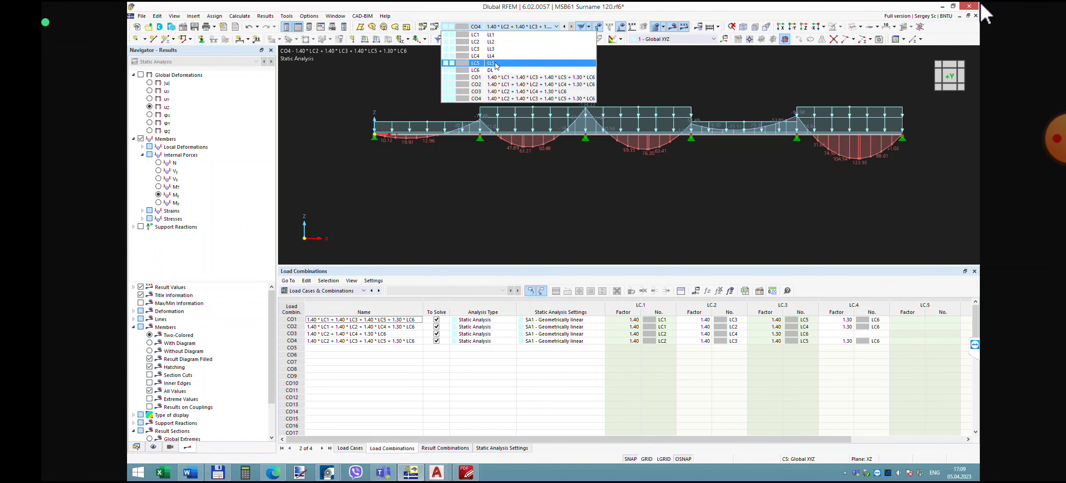
{"action": "left_click", "coordinate": [555, 98]}
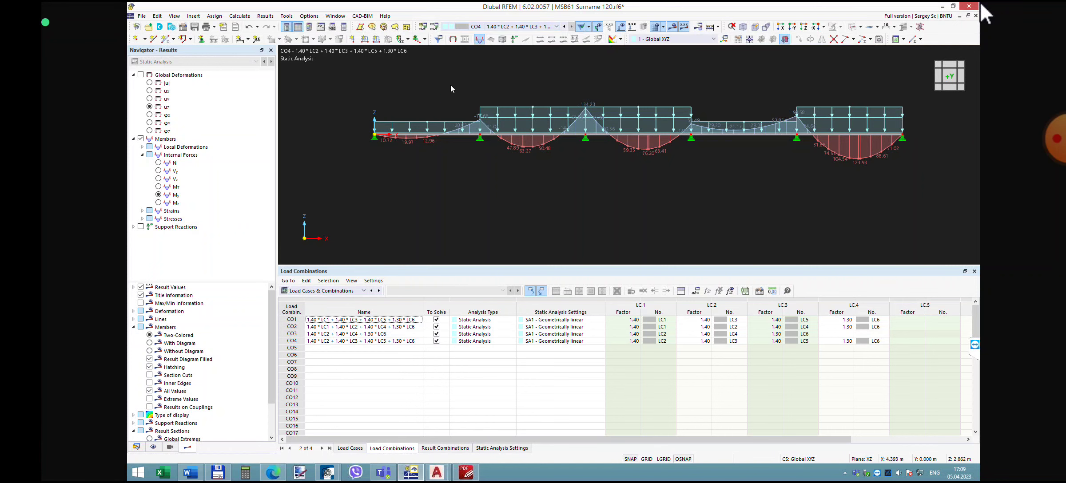
- Turn on combination names according to action category in the load case and combination settings, and check the load combination names
{"action": "left_click", "coordinate": [434, 26]}
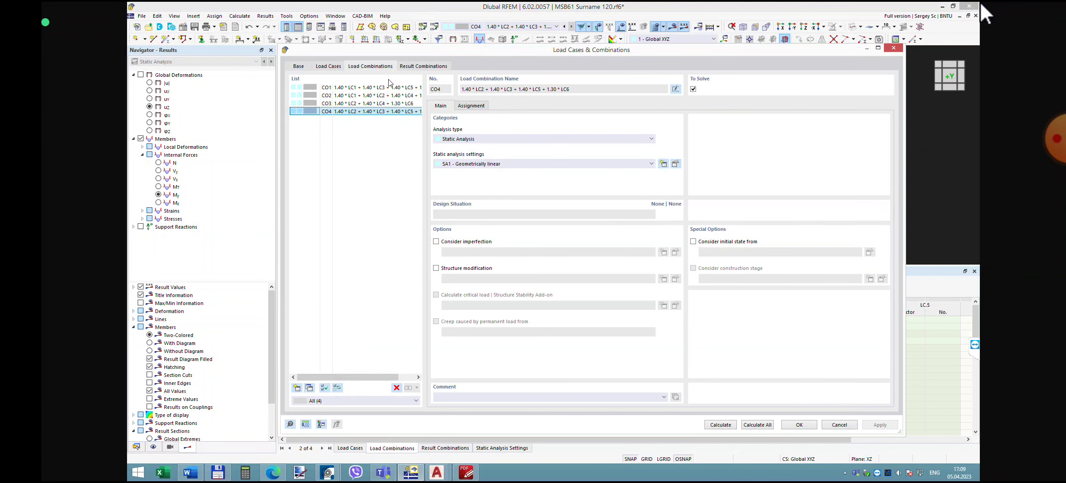
{"action": "left_click", "coordinate": [297, 67]}
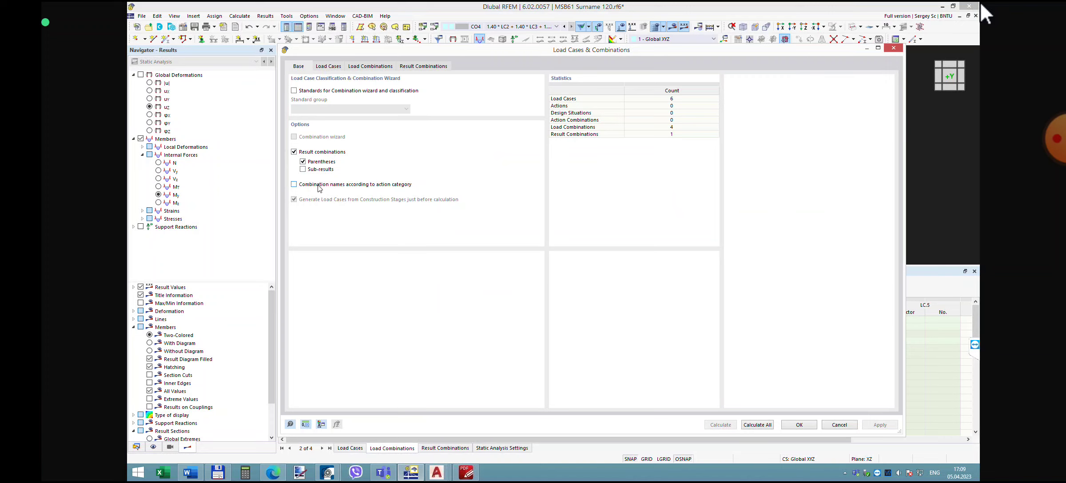
{"action": "left_click", "coordinate": [317, 188]}
{"action": "left_click", "coordinate": [330, 66]}
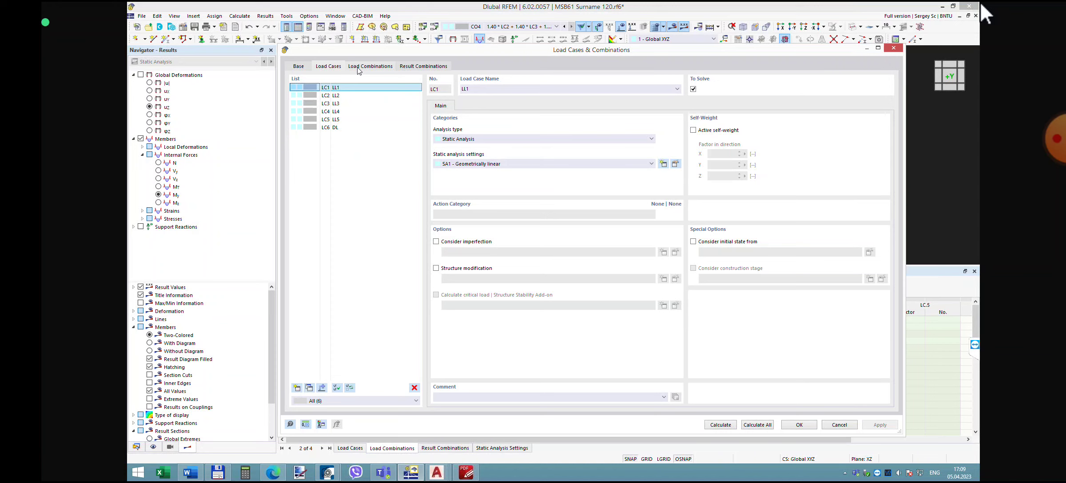
{"action": "left_click", "coordinate": [358, 69]}
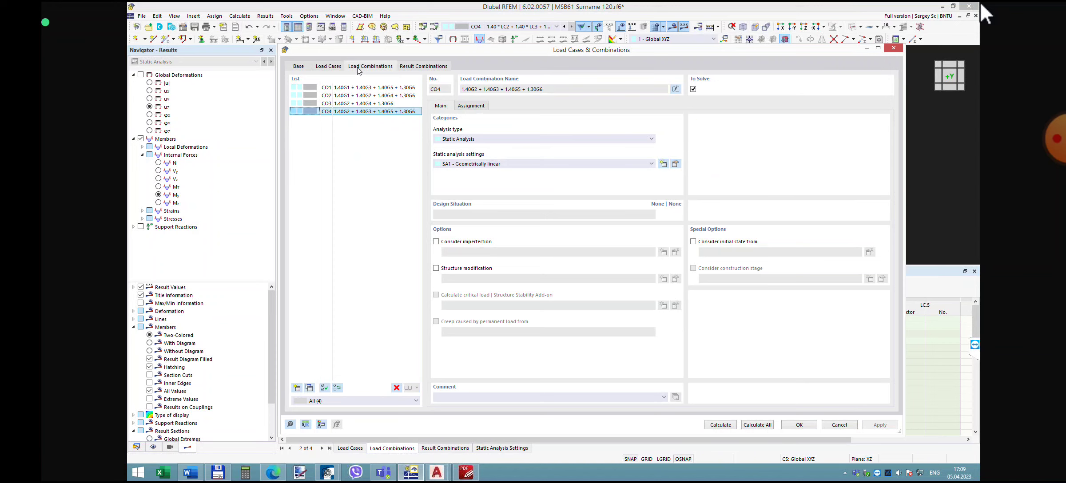
- Examine the result combinations, load cases, base settings and load combinations of the beam model
{"action": "left_click", "coordinate": [412, 67]}
{"action": "left_click", "coordinate": [330, 67]}
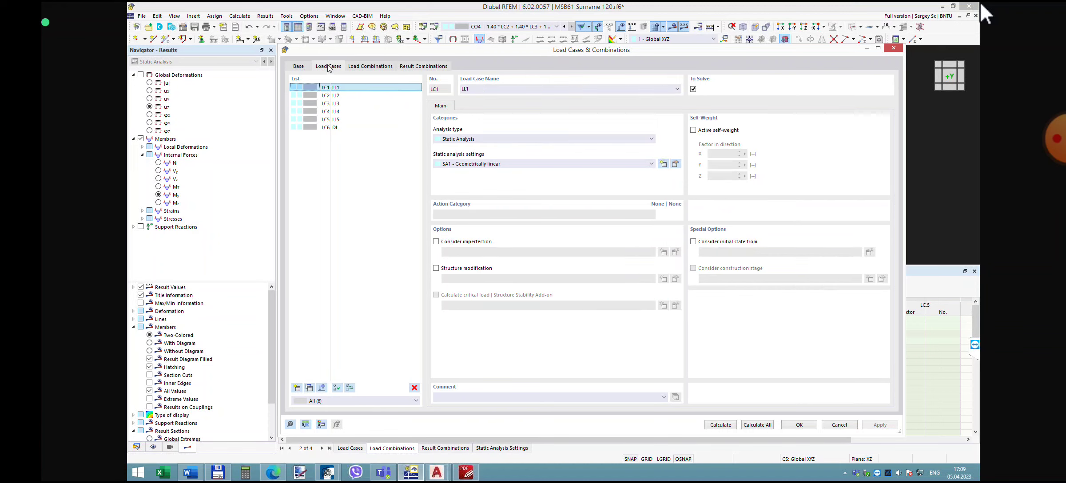
{"action": "left_click", "coordinate": [306, 68]}
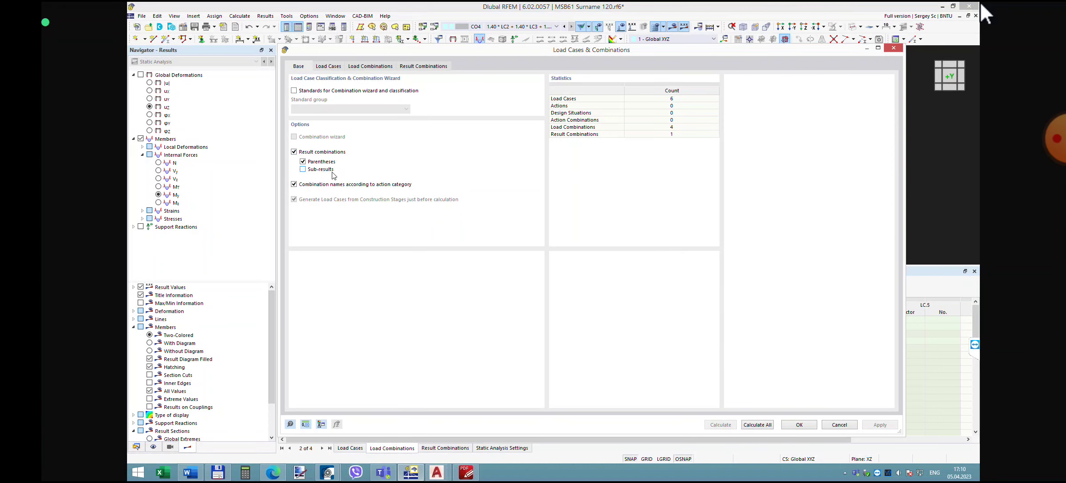
{"action": "left_click", "coordinate": [894, 48]}
{"action": "left_click", "coordinate": [334, 68]}
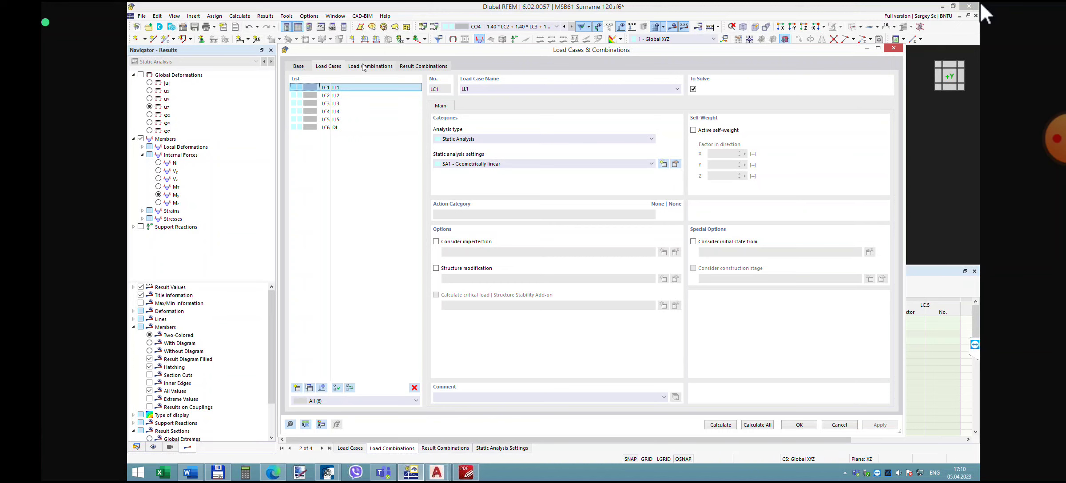
{"action": "left_click", "coordinate": [363, 67]}
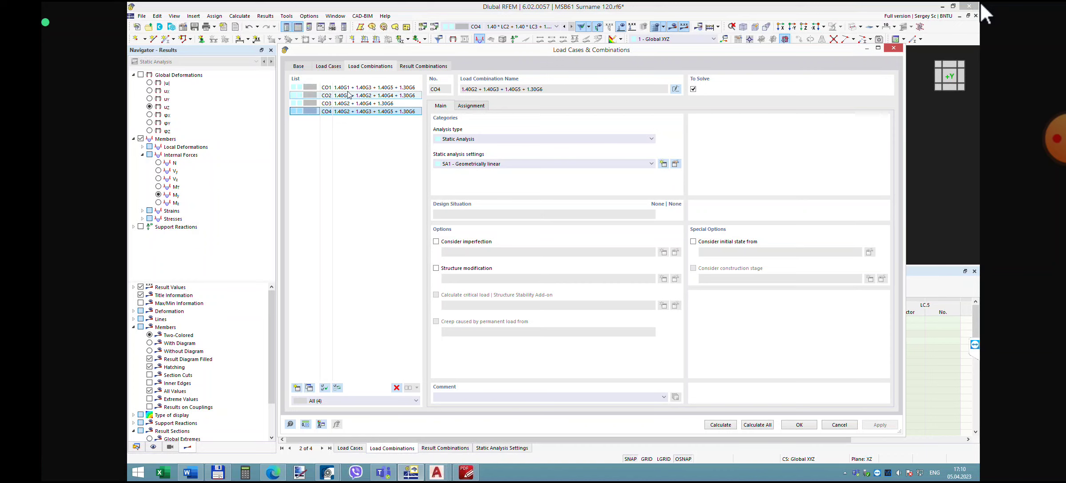
{"action": "left_click", "coordinate": [297, 67]}
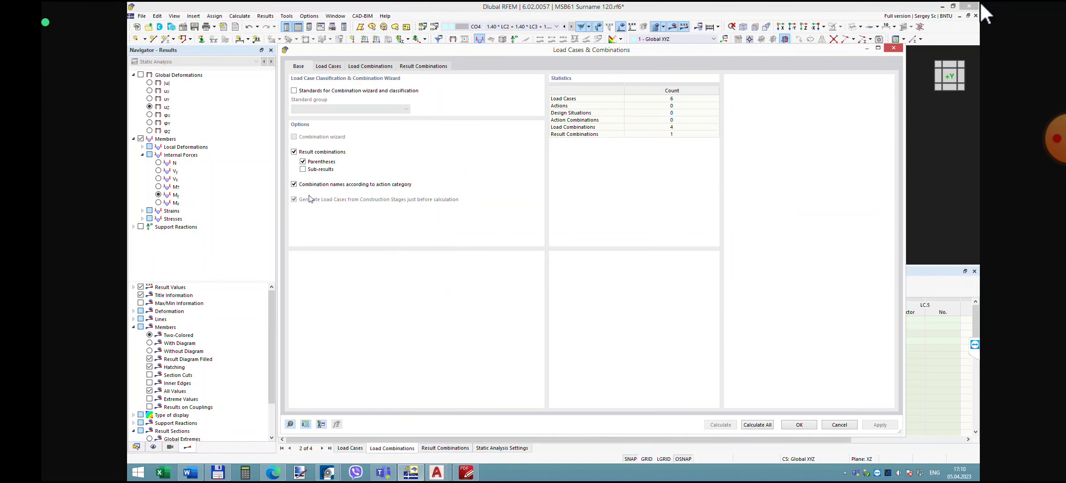
- Delete all result combinations by disabling and re-enabling the Result combinations option, turn off Parentheses, and apply the settings
{"action": "left_click", "coordinate": [293, 152]}
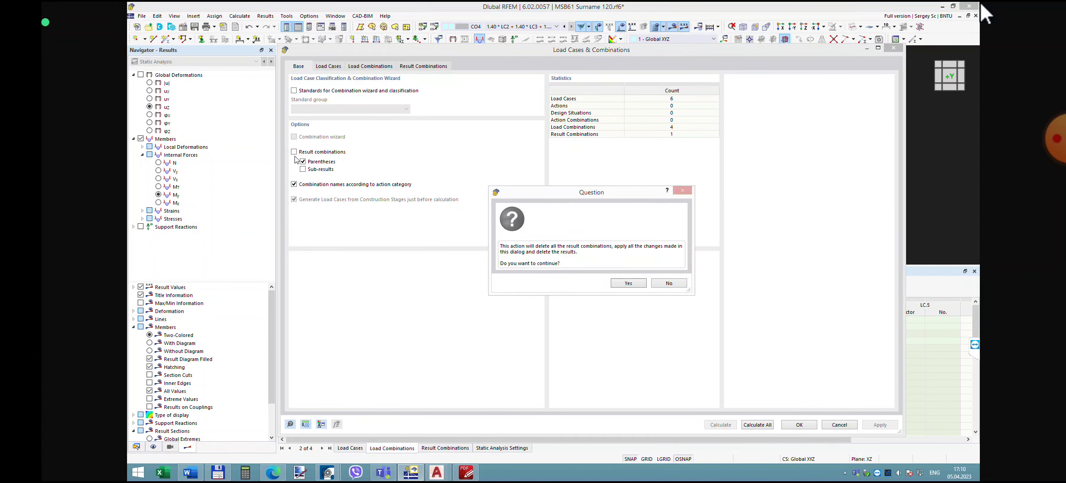
{"action": "left_click", "coordinate": [624, 284]}
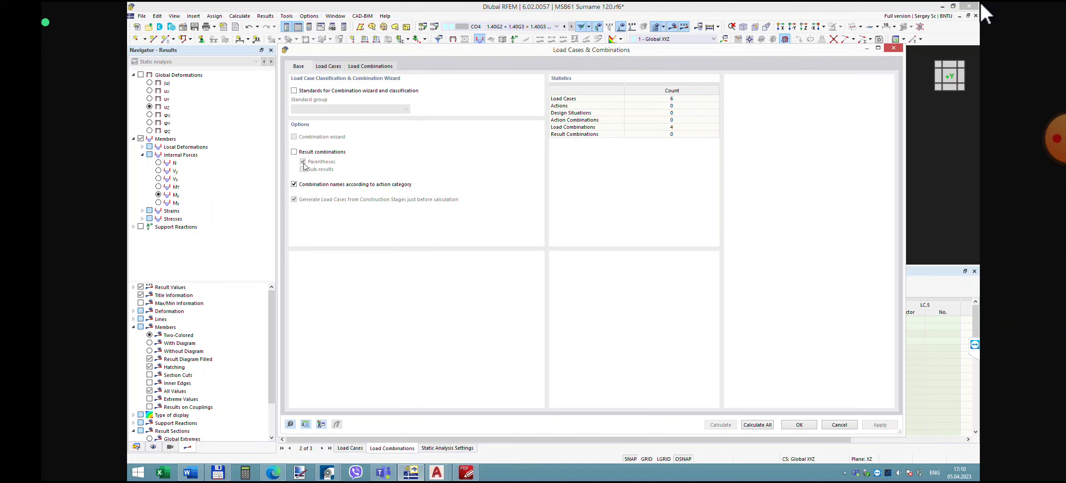
{"action": "left_click", "coordinate": [294, 151]}
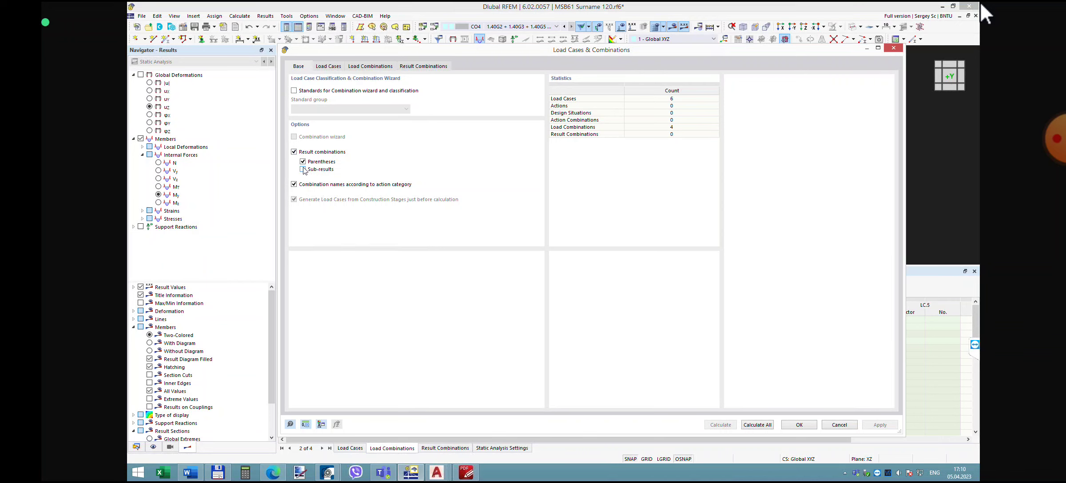
{"action": "left_click", "coordinate": [303, 162]}
{"action": "left_click", "coordinate": [294, 185]}
{"action": "left_click", "coordinate": [795, 425]}
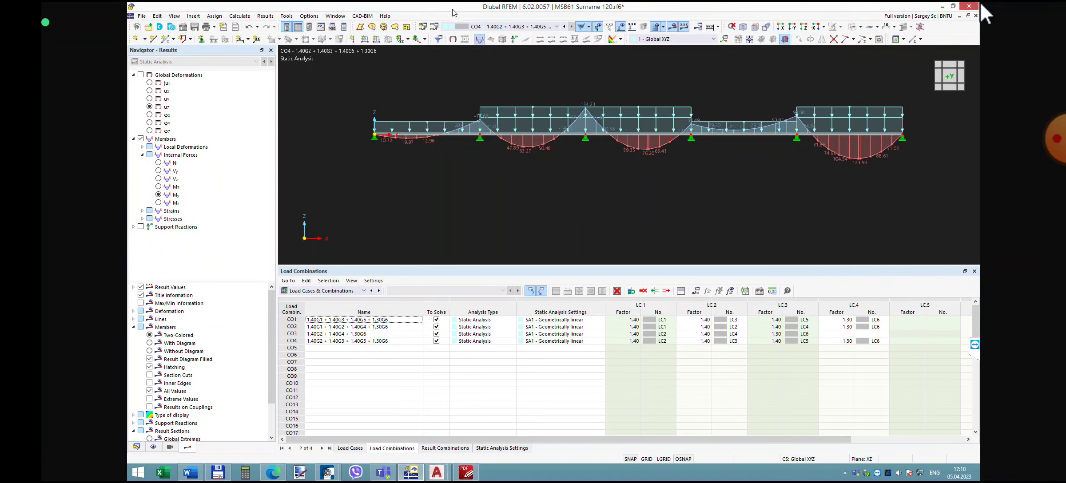
- Review the load cases, load combinations and empty result combination assignment, looking for design situations, and close the combination settings
{"action": "left_click", "coordinate": [434, 27]}
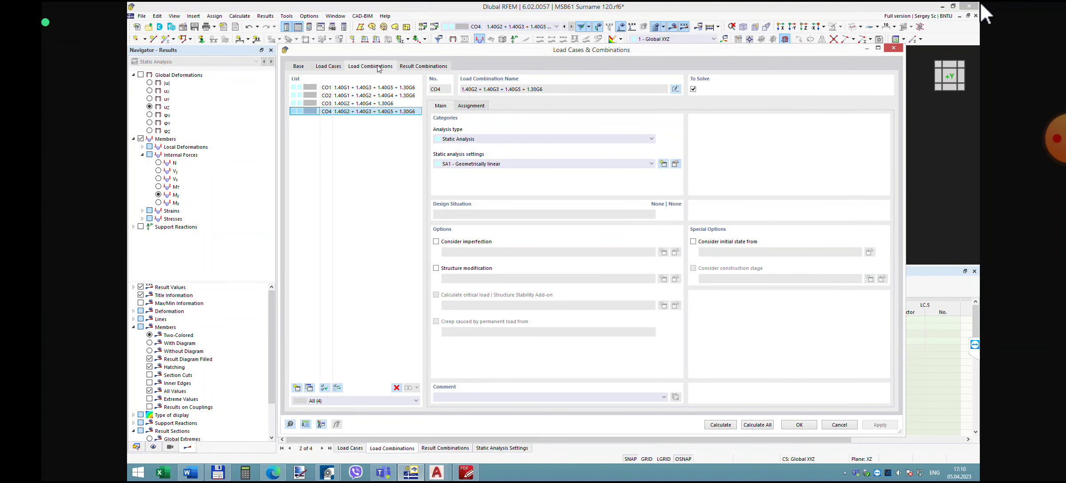
{"action": "left_click", "coordinate": [324, 67]}
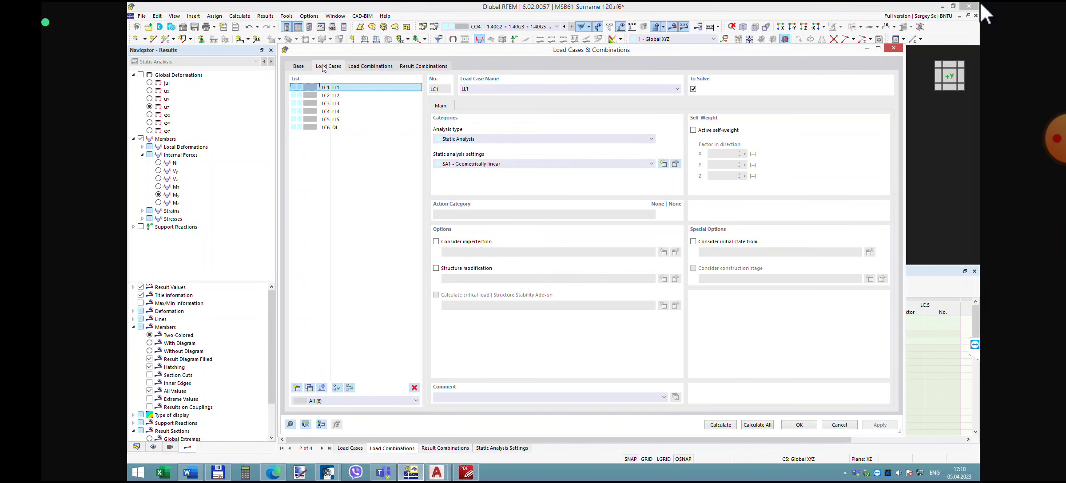
{"action": "left_click", "coordinate": [301, 66]}
{"action": "left_click", "coordinate": [425, 66]}
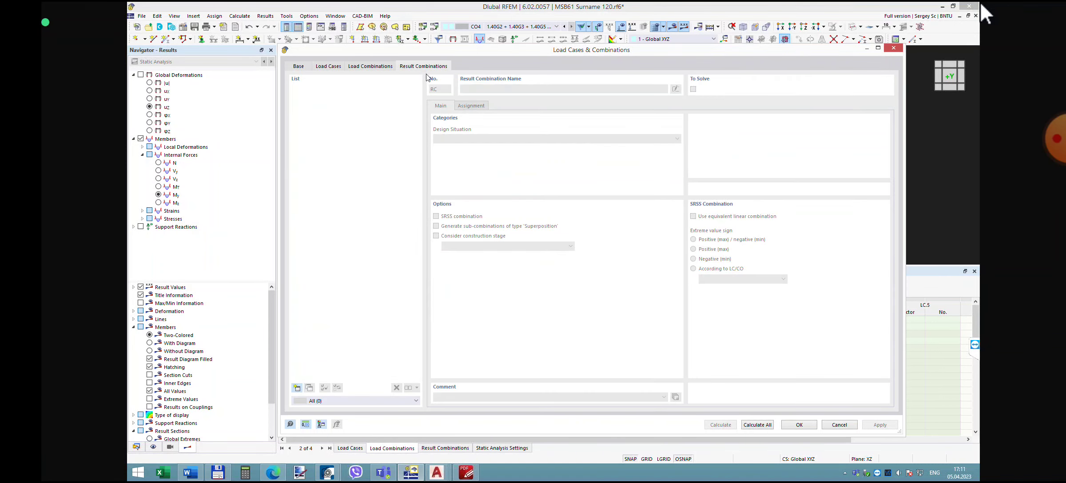
{"action": "left_click", "coordinate": [477, 106]}
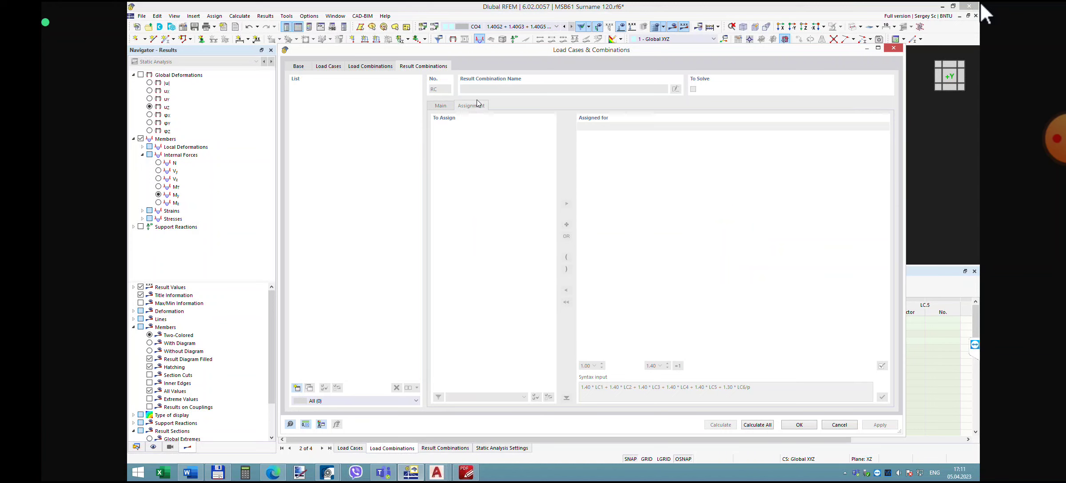
{"action": "left_click", "coordinate": [365, 67]}
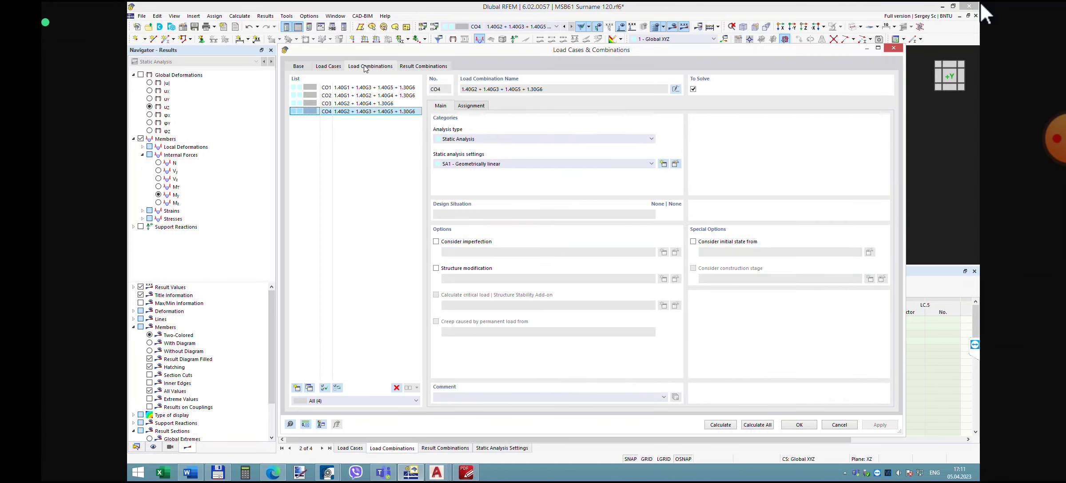
{"action": "left_click", "coordinate": [329, 68]}
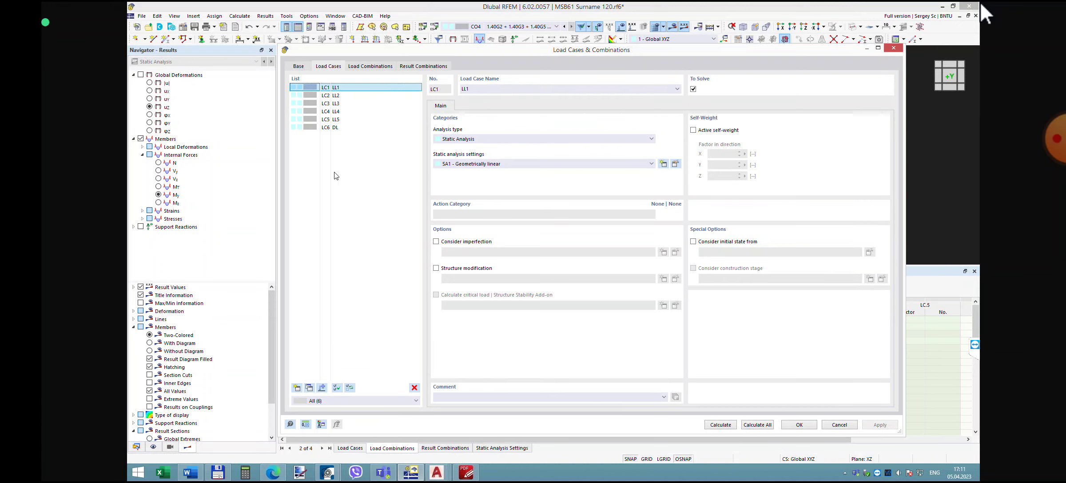
{"action": "key", "text": "ctrl+Tab"}
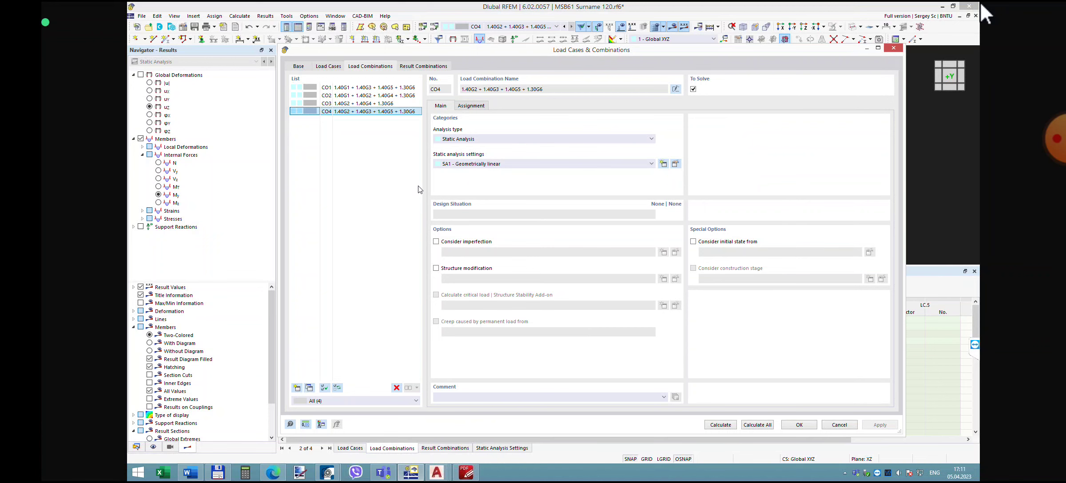
{"action": "left_click", "coordinate": [900, 51]}
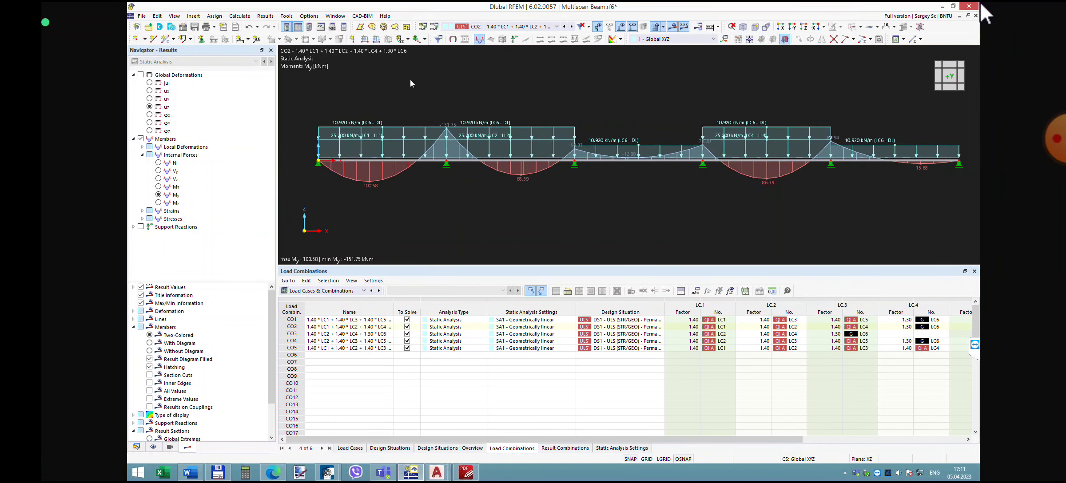
- In the Multispan Beam model, examine the design situation type and the standard used for combination classification, leaving the settings as they are
{"action": "left_click", "coordinate": [436, 26]}
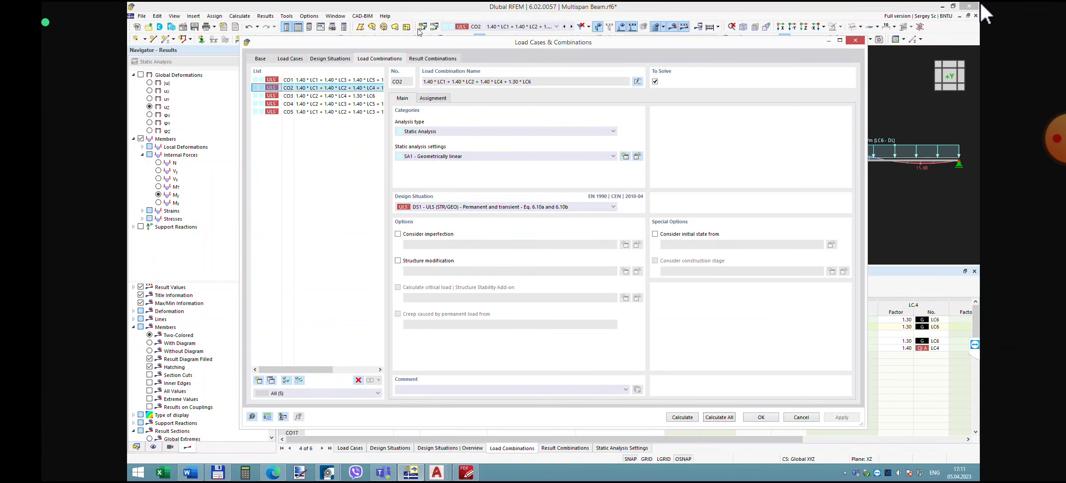
{"action": "left_click", "coordinate": [331, 59]}
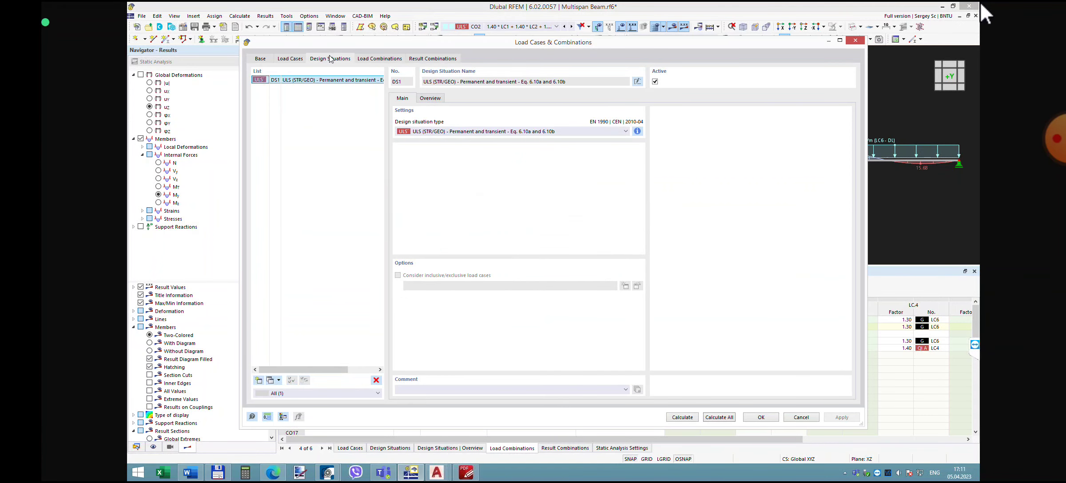
{"action": "left_click", "coordinate": [259, 60]}
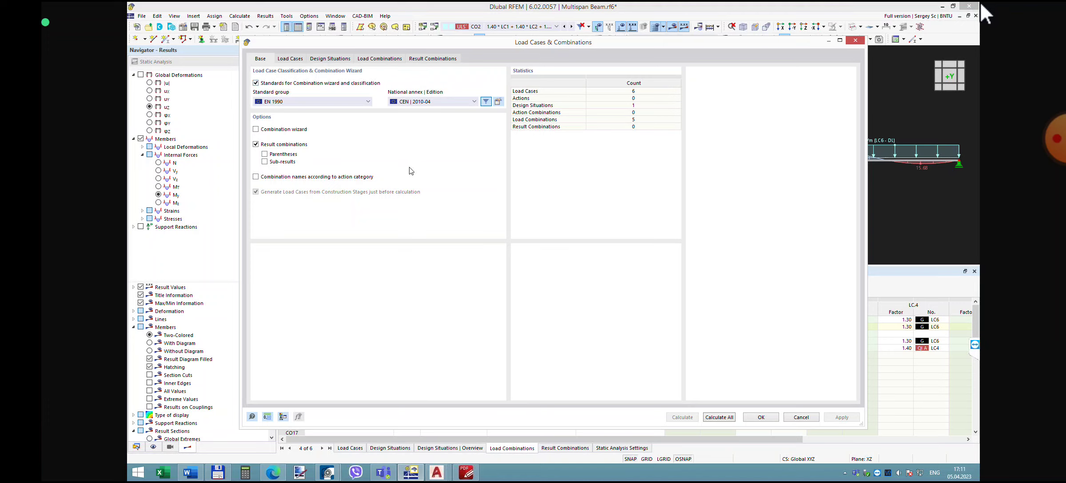
{"action": "left_click", "coordinate": [334, 61]}
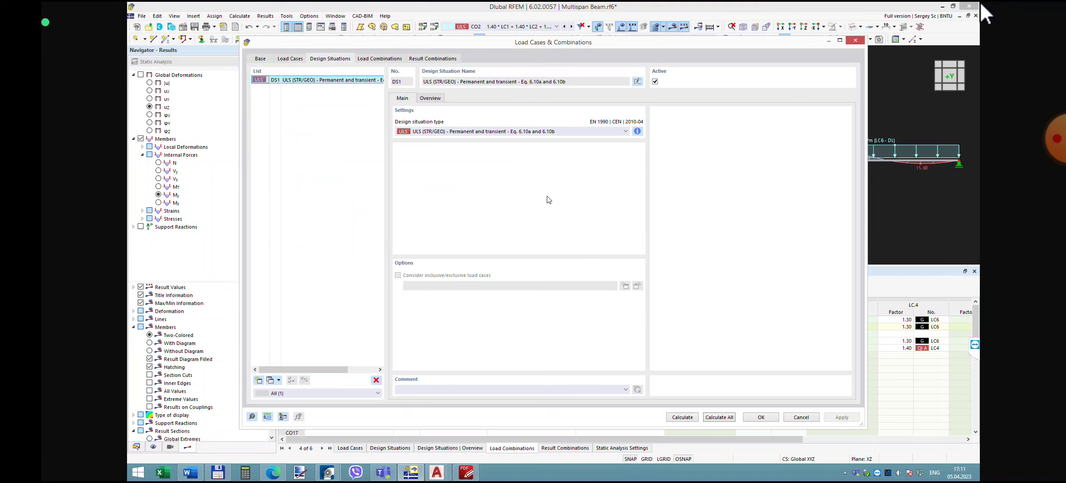
{"action": "left_click", "coordinate": [800, 417]}
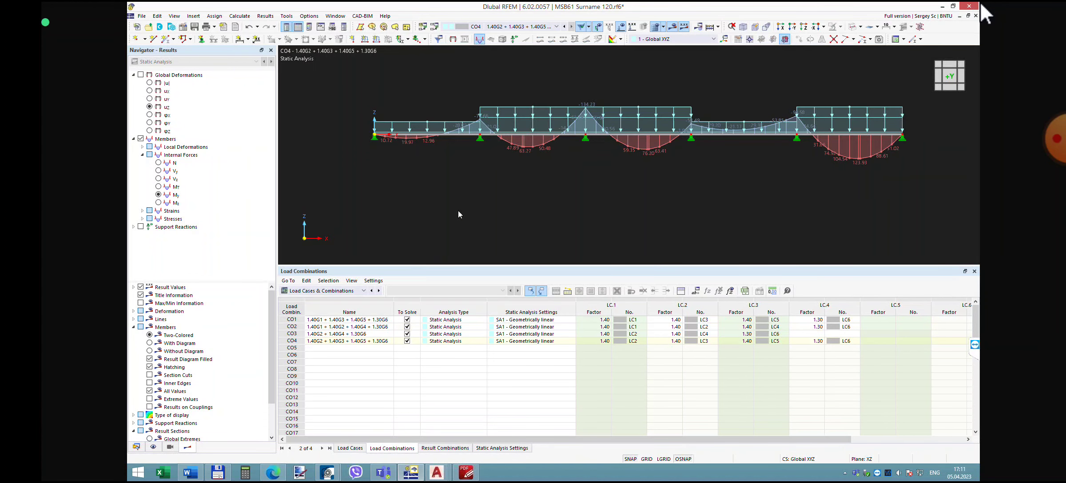
- Back in the MSB61 model, enable the EN 1990 standard for combination classification and delete the SLS design situations DS2 to DS4
{"action": "left_click", "coordinate": [434, 28]}
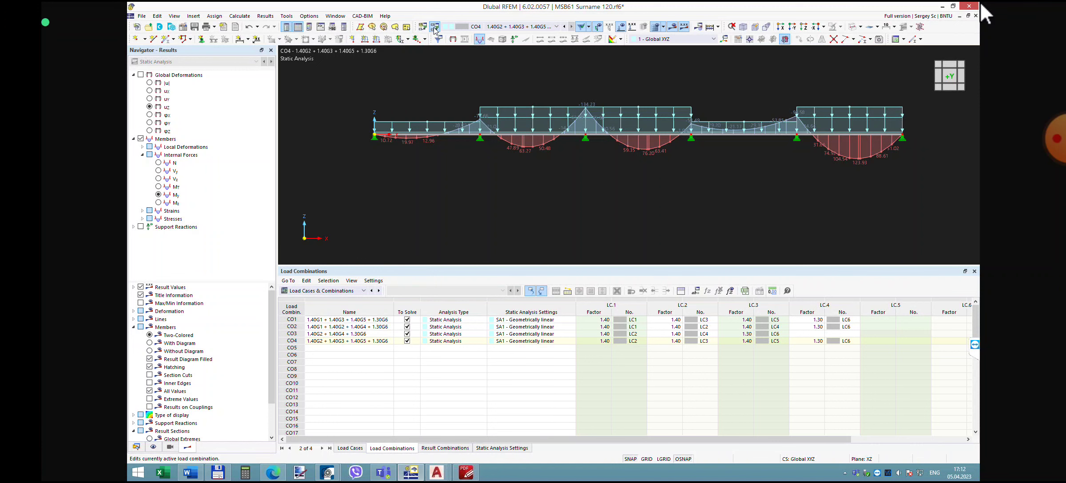
{"action": "left_click", "coordinate": [295, 91]}
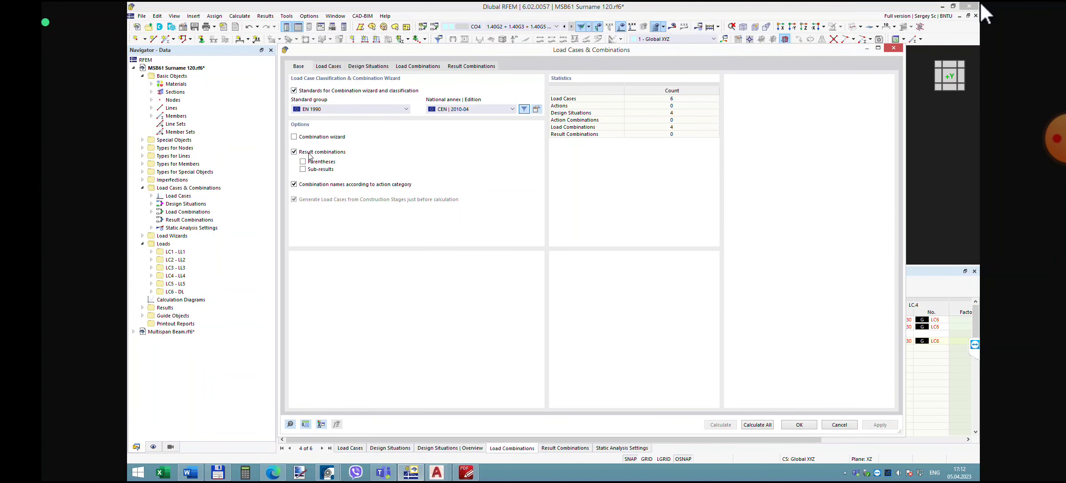
{"action": "left_click", "coordinate": [372, 68]}
{"action": "left_click", "coordinate": [361, 96]}
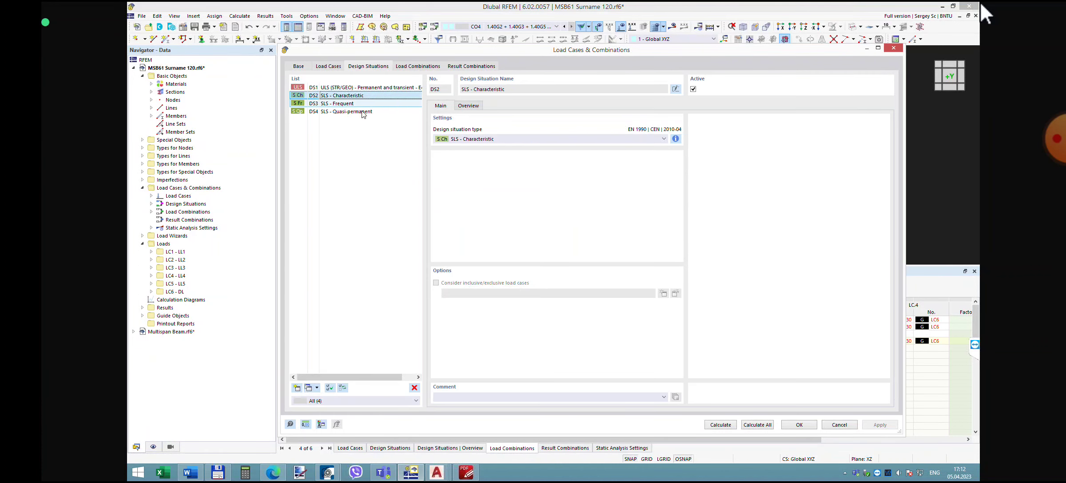
{"action": "left_click", "coordinate": [362, 112], "text": "shift"}
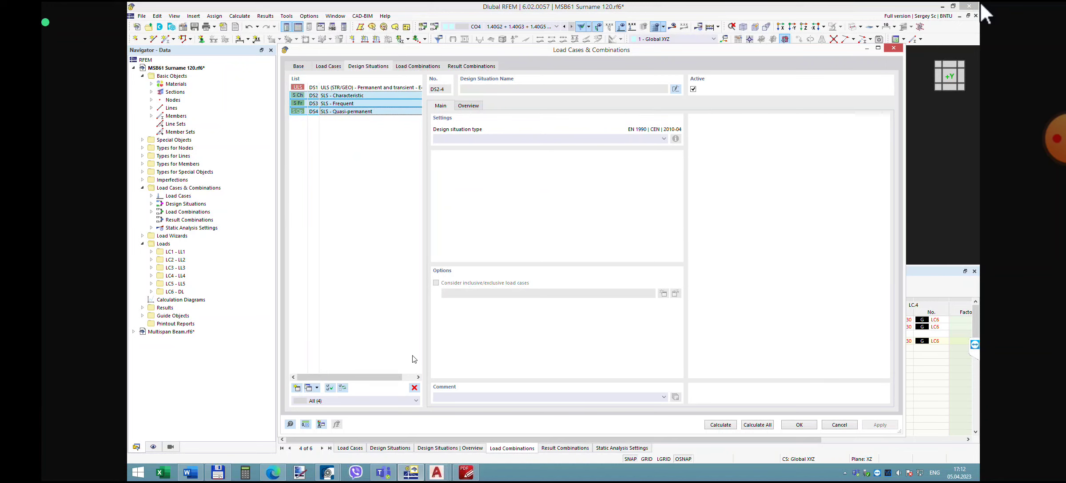
{"action": "left_click", "coordinate": [414, 387]}
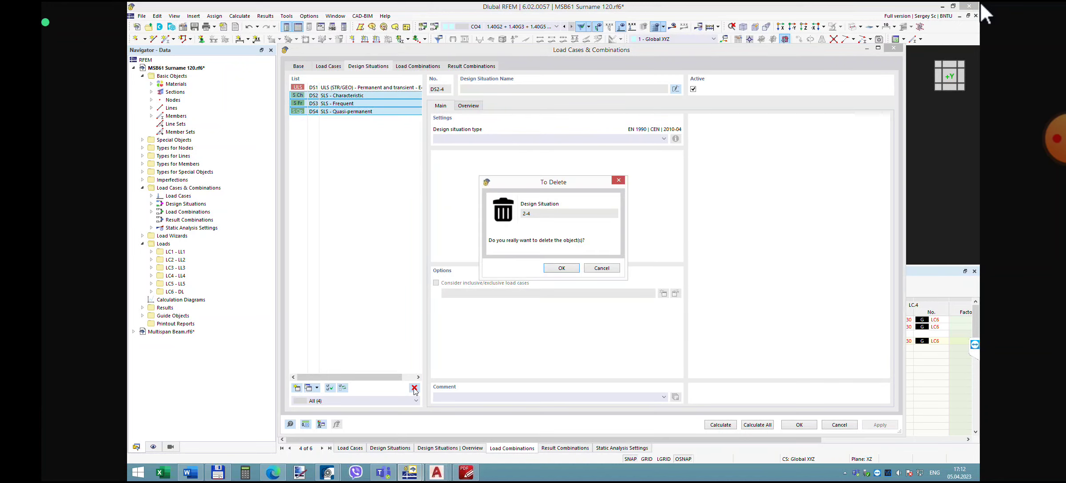
{"action": "left_click", "coordinate": [562, 268]}
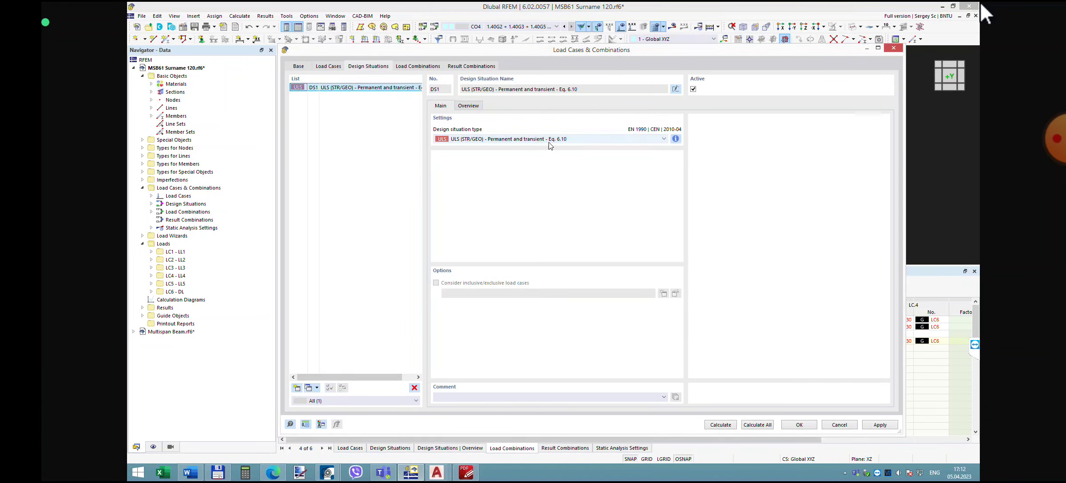
- Set design situation DS1 to ULS (STR/GEO) - Permanent and transient - Eq. 6.10a and 6.10b, and bring up the load cases
{"action": "left_click", "coordinate": [665, 139]}
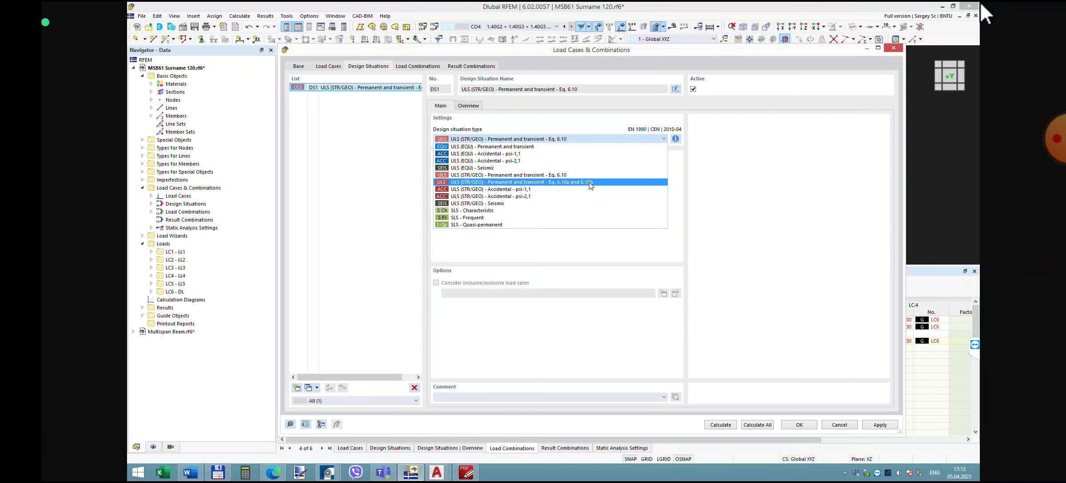
{"action": "left_click", "coordinate": [590, 183]}
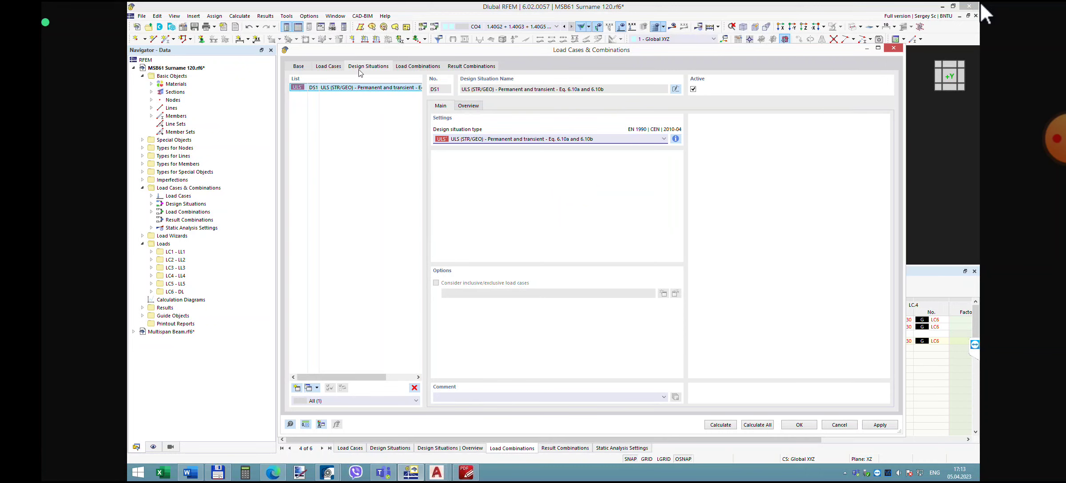
{"action": "left_click", "coordinate": [329, 66]}
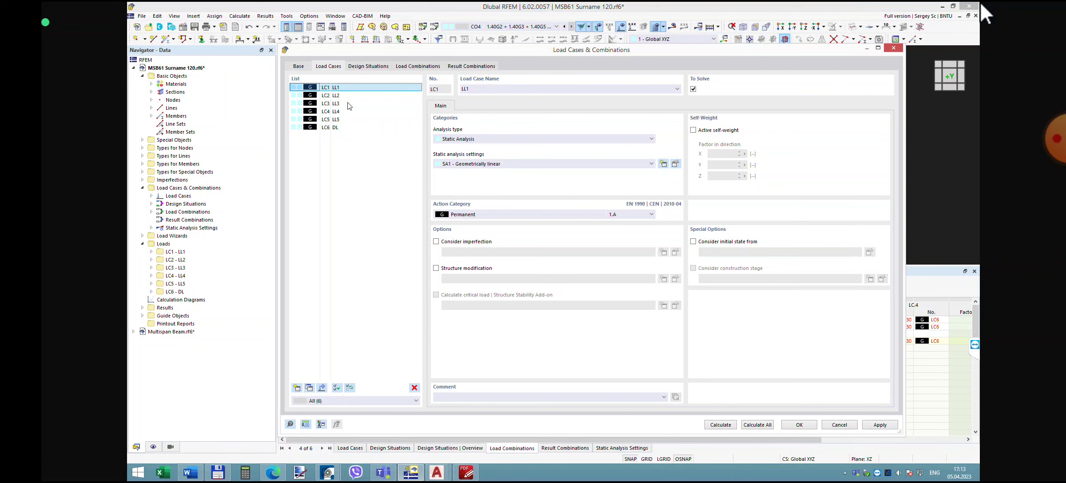
- Set the action category of load cases LC1 to LC5 to Imposed loads - category E: storage areas, and check LC6
{"action": "left_click", "coordinate": [652, 215]}
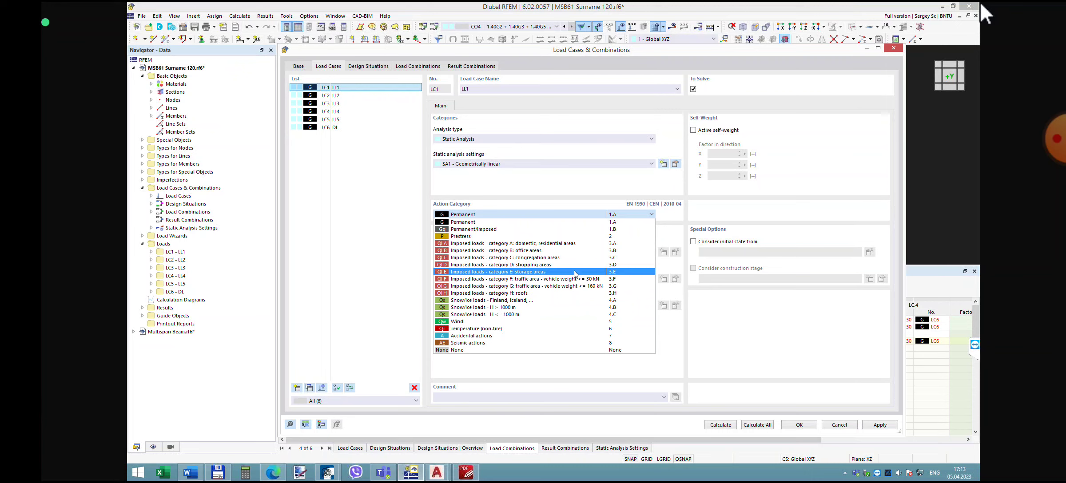
{"action": "key", "text": "w"}
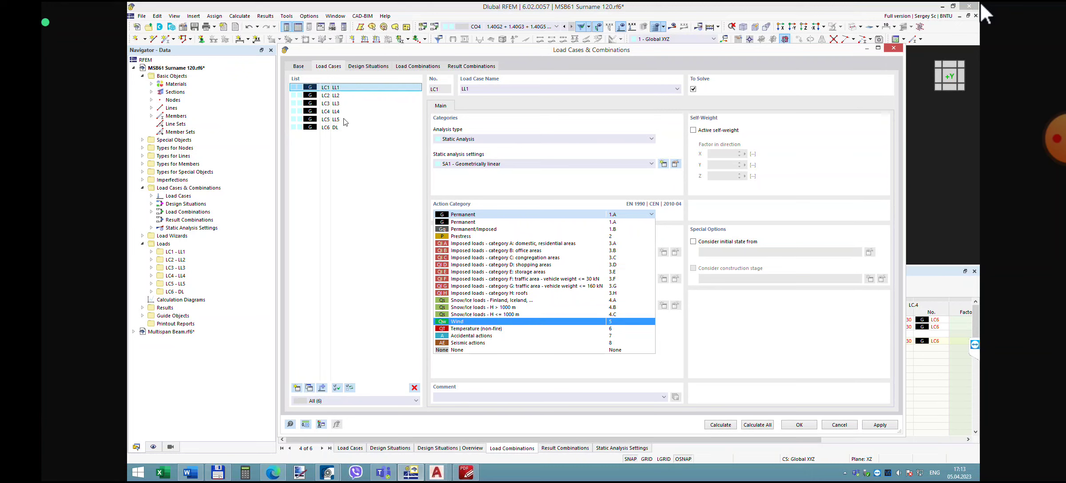
{"action": "left_click", "coordinate": [344, 120], "text": "shift"}
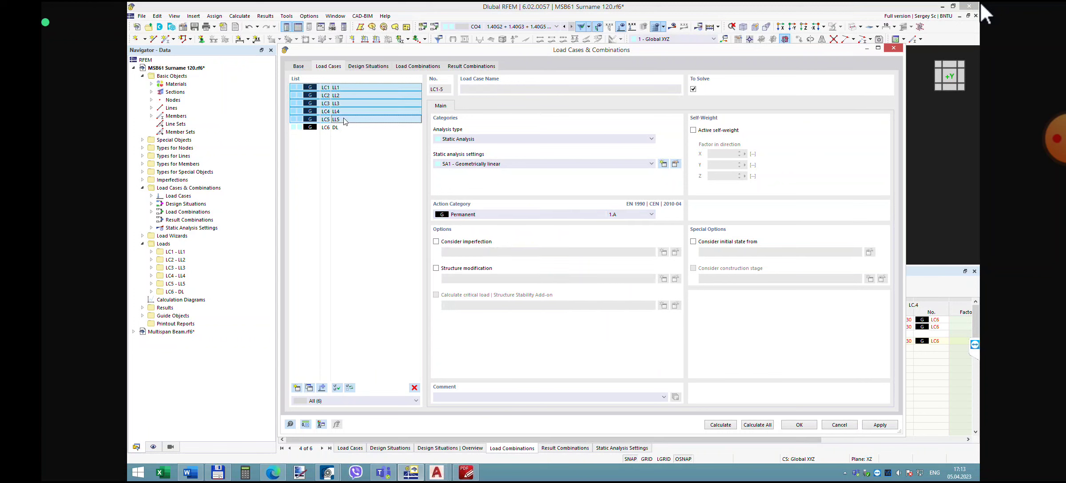
{"action": "left_click", "coordinate": [650, 215]}
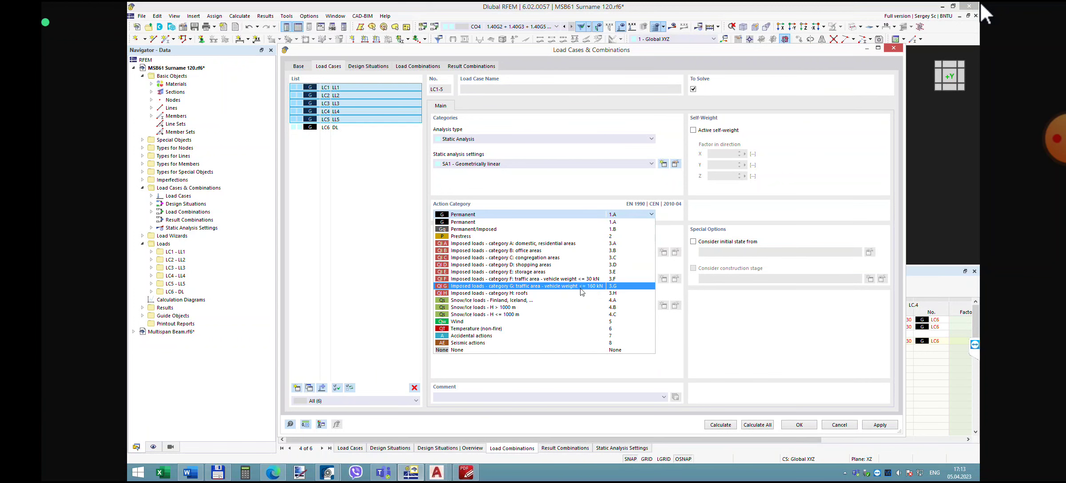
{"action": "left_click", "coordinate": [512, 272]}
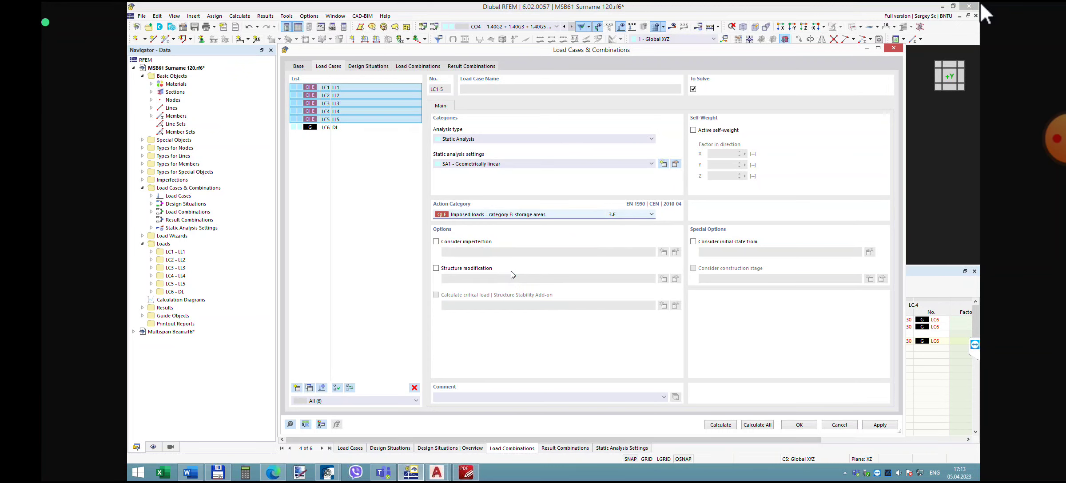
{"action": "left_click", "coordinate": [411, 242]}
{"action": "left_click", "coordinate": [354, 128]}
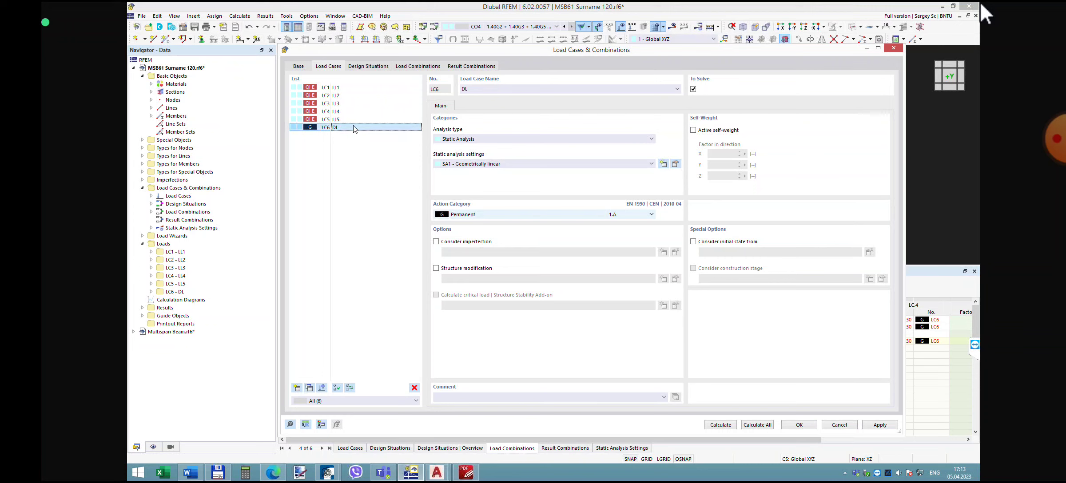
- Try to calculate all load cases and combinations, and go to the table entry that fails the plausibility check
{"action": "left_click", "coordinate": [410, 66]}
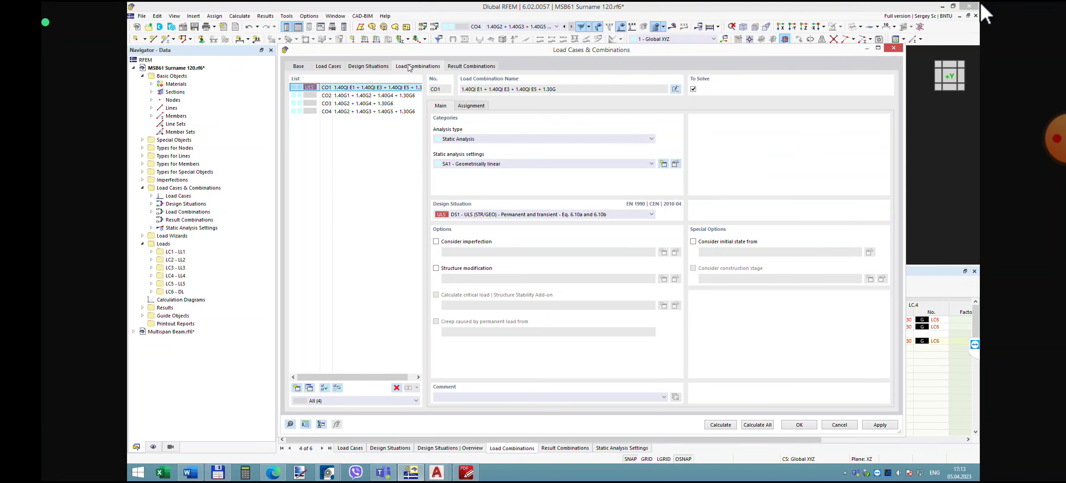
{"action": "left_click", "coordinate": [758, 425]}
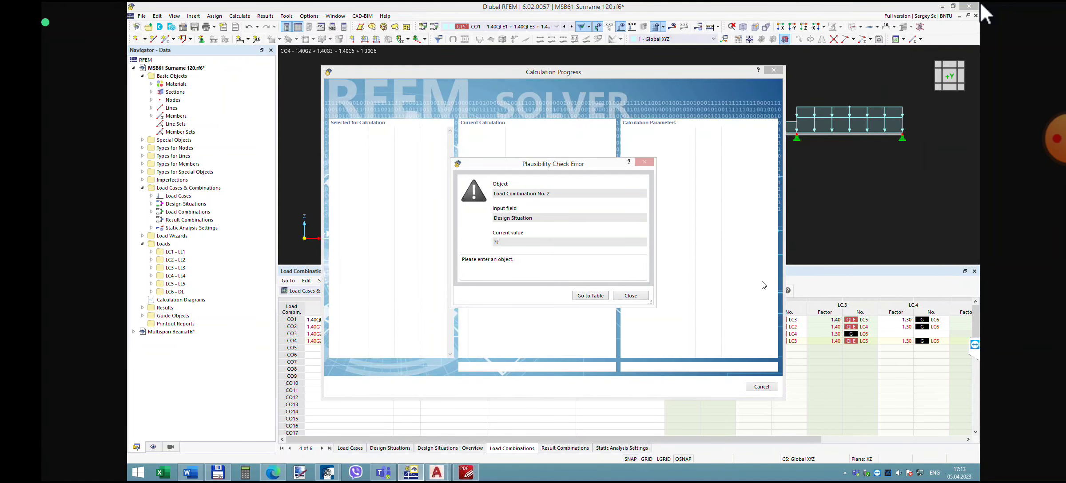
{"action": "left_click", "coordinate": [590, 295]}
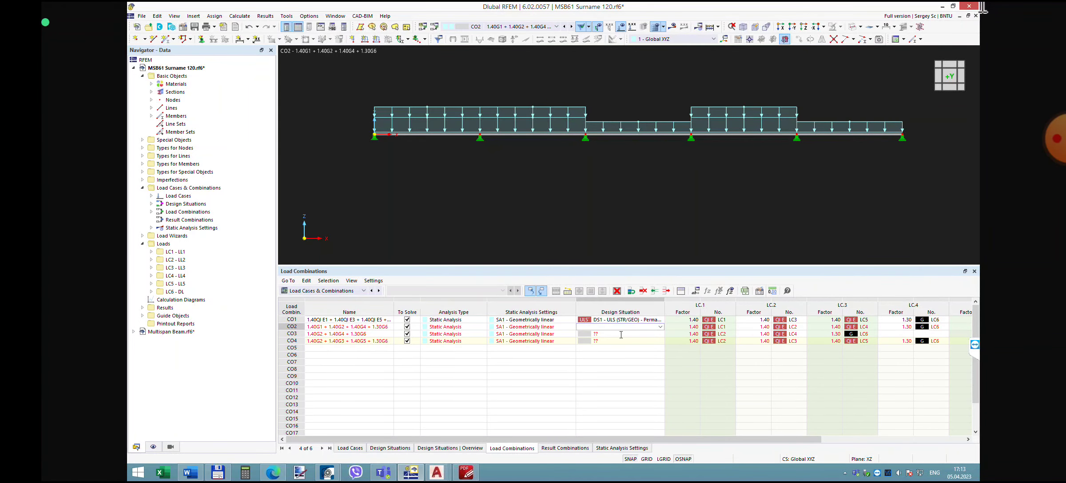
- Assign design situation DS1 - ULS (STR/GEO) to load combinations CO2, CO3 and CO4, and close the table
{"action": "left_click", "coordinate": [661, 327]}
{"action": "left_click", "coordinate": [659, 330]}
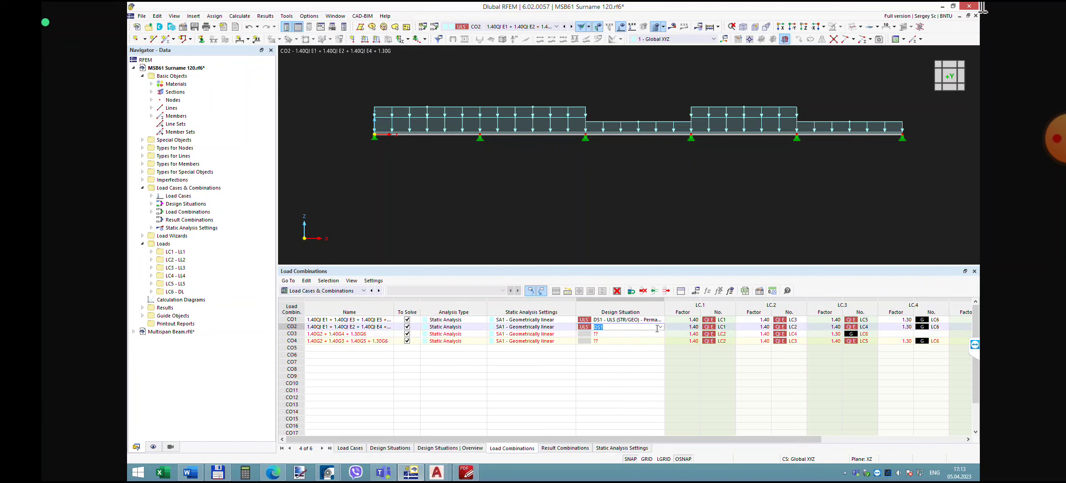
{"action": "left_click", "coordinate": [660, 327]}
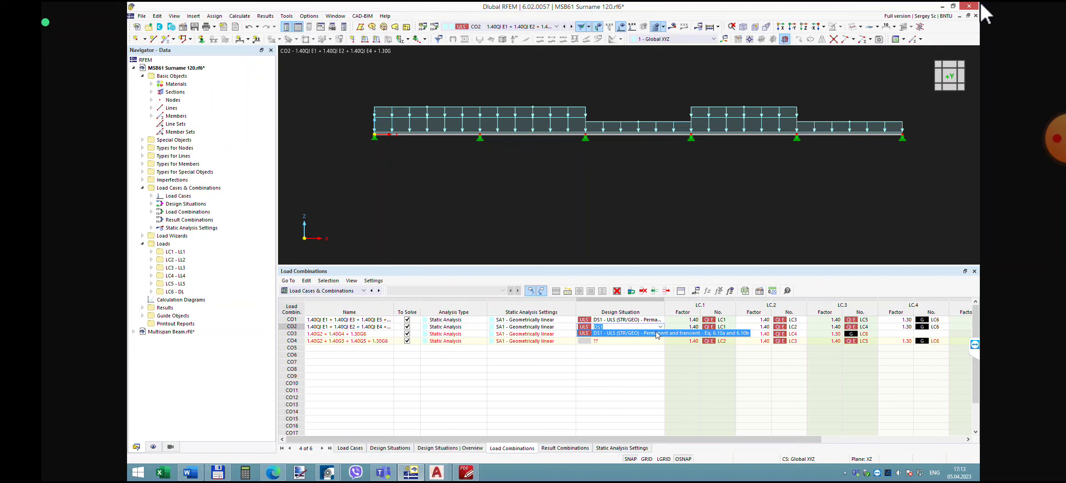
{"action": "left_click", "coordinate": [657, 334]}
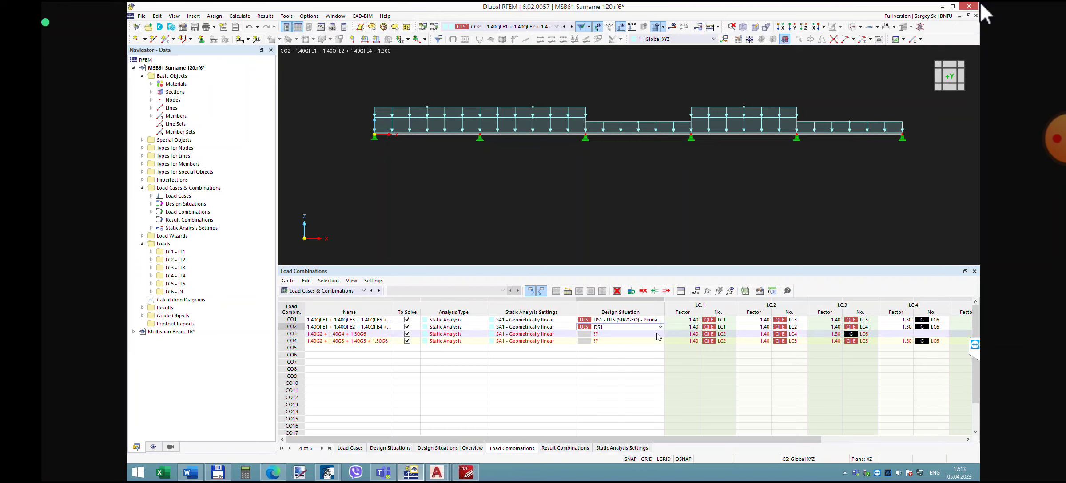
{"action": "left_click", "coordinate": [658, 335]}
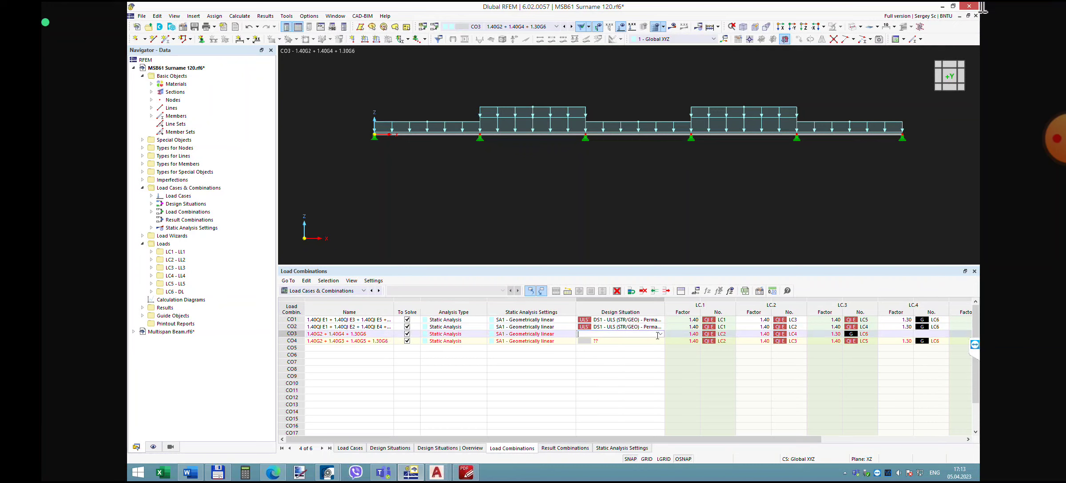
{"action": "left_click", "coordinate": [661, 334]}
{"action": "left_click", "coordinate": [653, 342]}
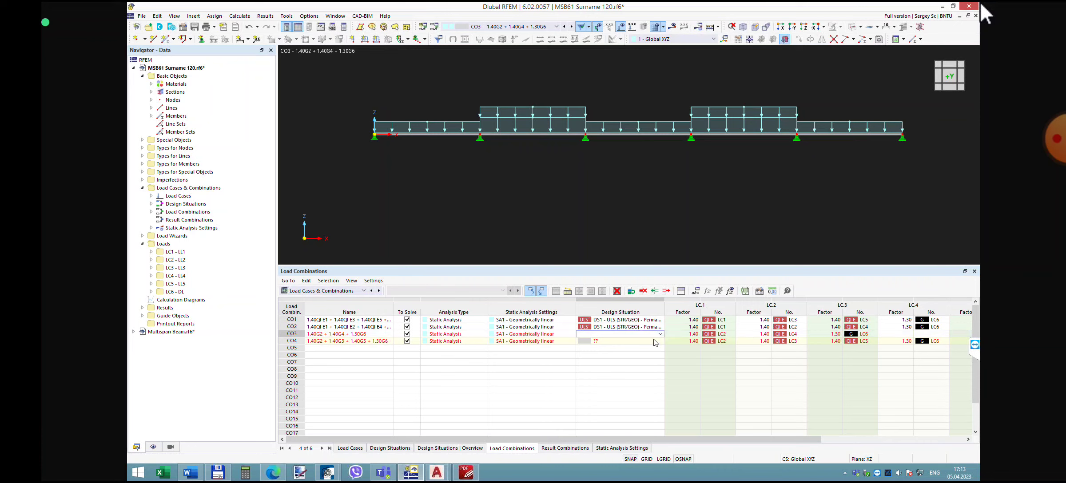
{"action": "left_click", "coordinate": [653, 342]}
{"action": "left_click", "coordinate": [660, 342]}
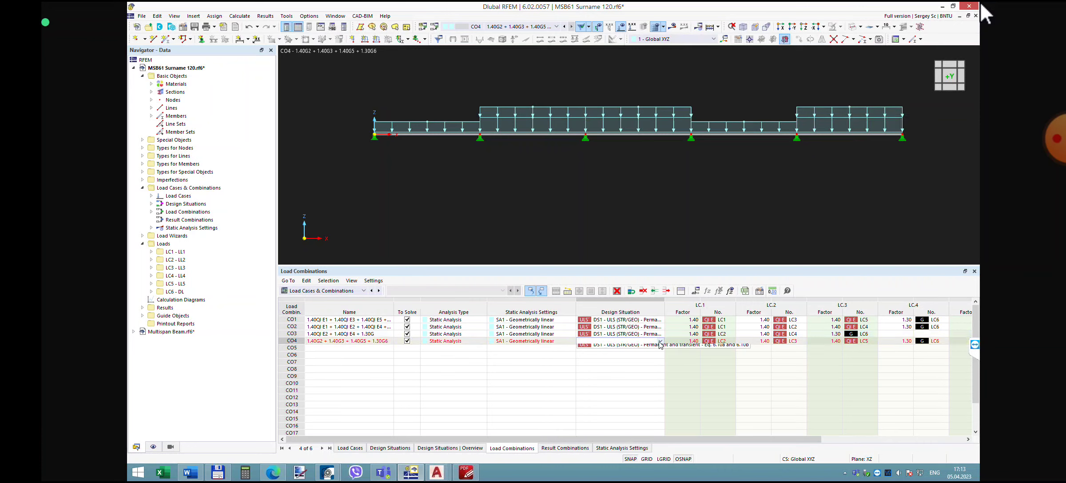
{"action": "left_click", "coordinate": [628, 352]}
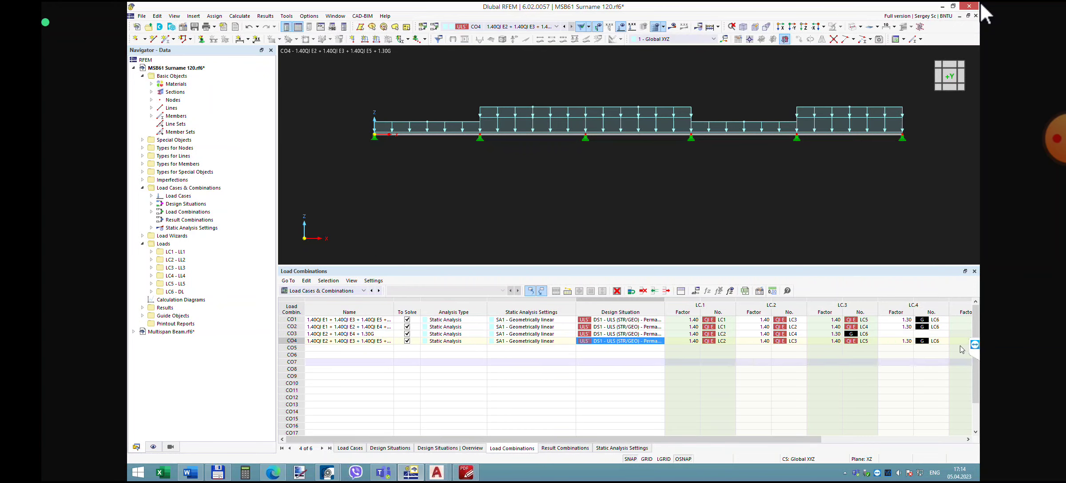
{"action": "left_click", "coordinate": [974, 271]}
- Review the load case action categories and the design situation assigned to load combination CO4, keeping DS1
{"action": "left_click", "coordinate": [434, 26]}
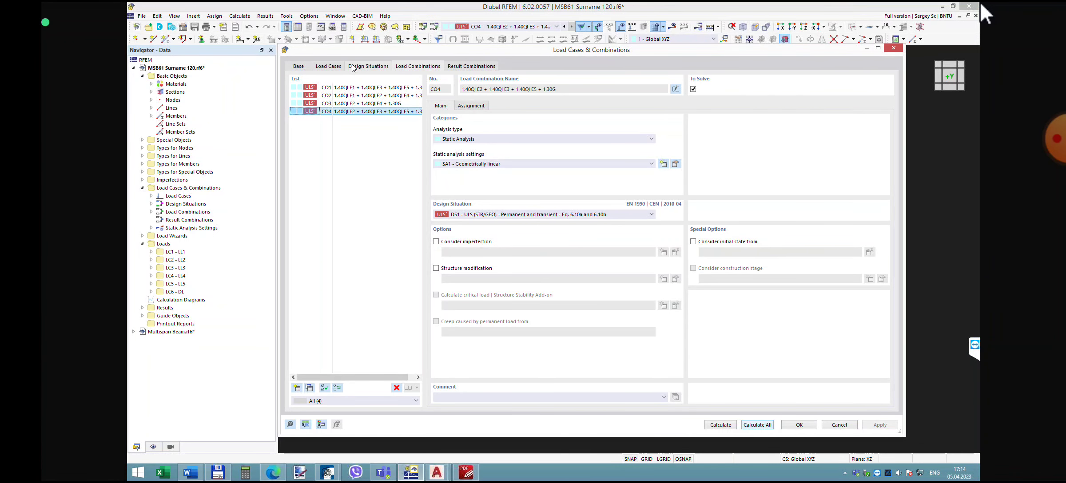
{"action": "left_click", "coordinate": [329, 66]}
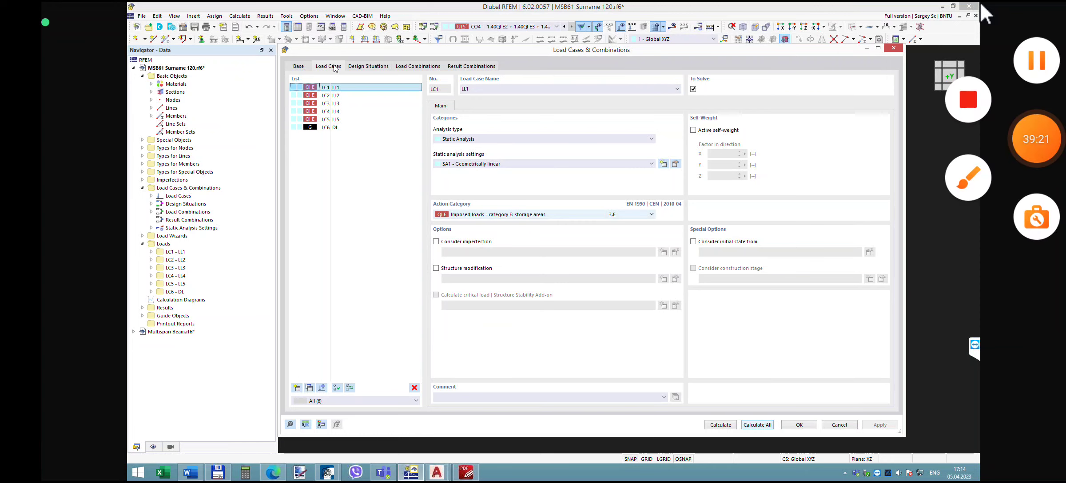
{"action": "left_click", "coordinate": [411, 68]}
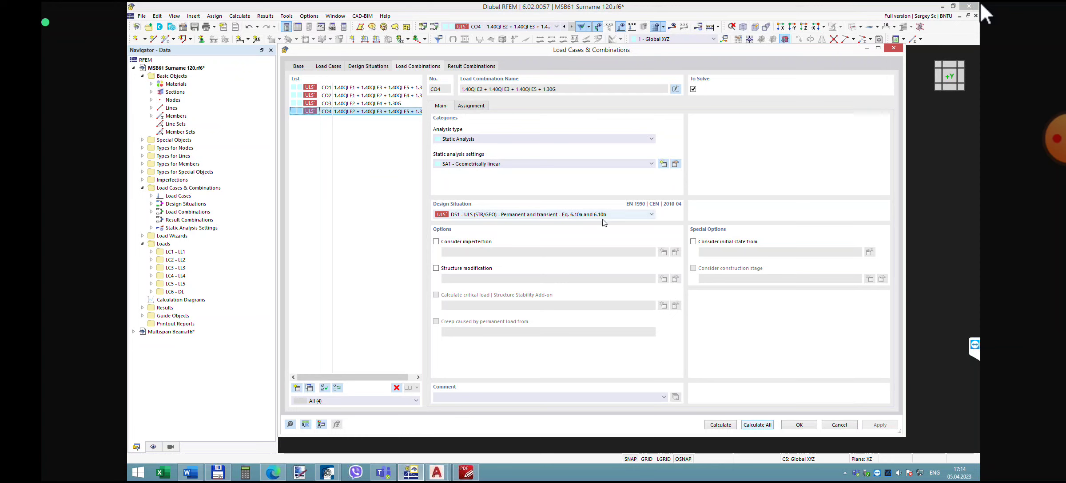
{"action": "left_click", "coordinate": [646, 217]}
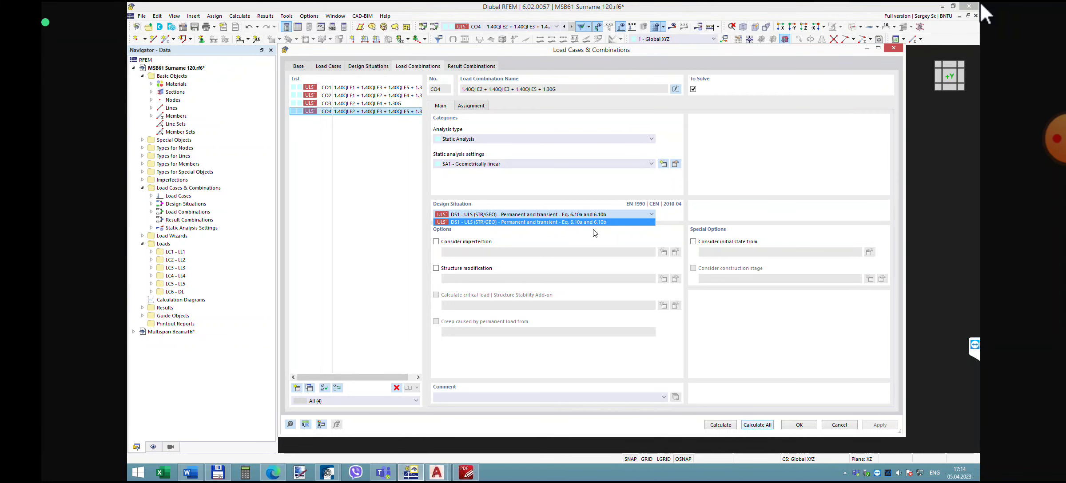
{"action": "left_click", "coordinate": [562, 222]}
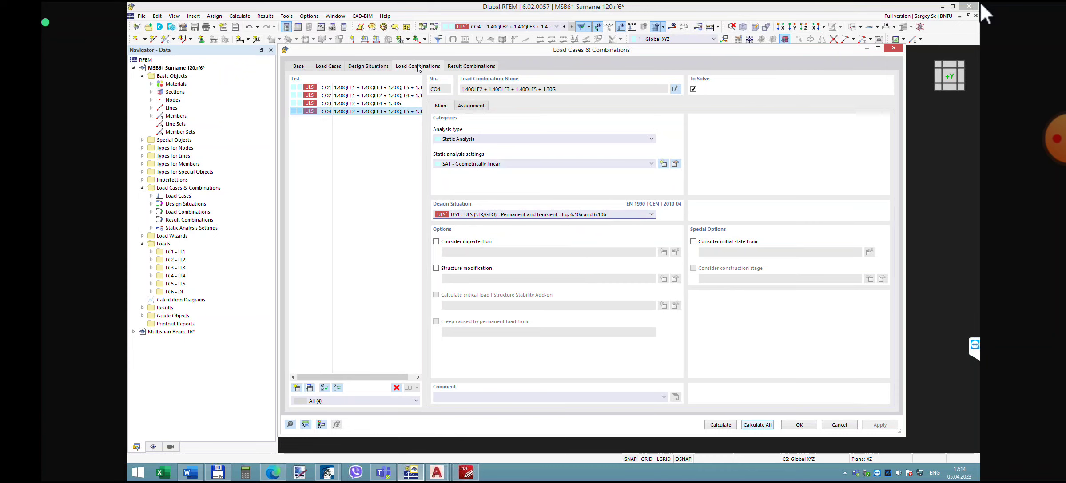
- Calculate all load cases and combinations and display the bending moment envelope for design situation DS1
{"action": "left_click", "coordinate": [753, 425]}
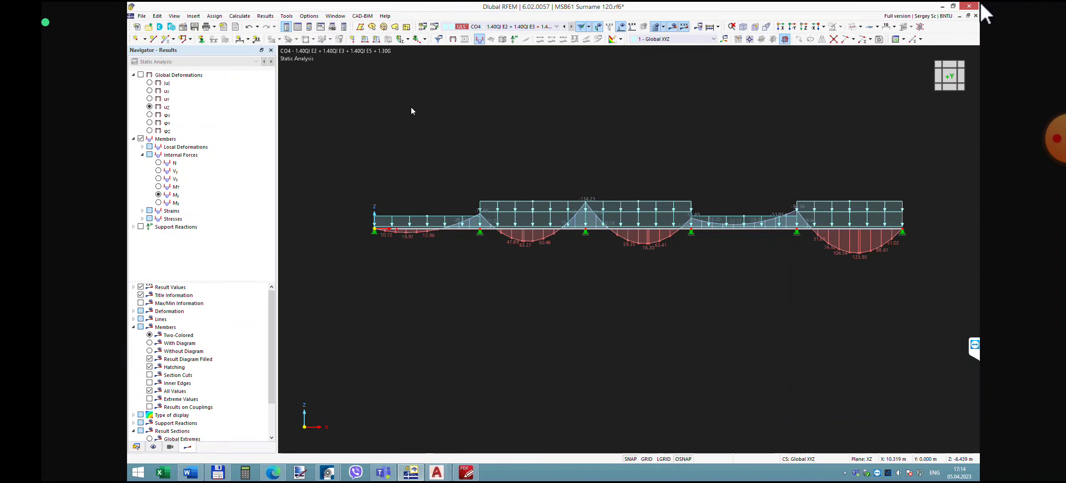
{"action": "left_click", "coordinate": [556, 27]}
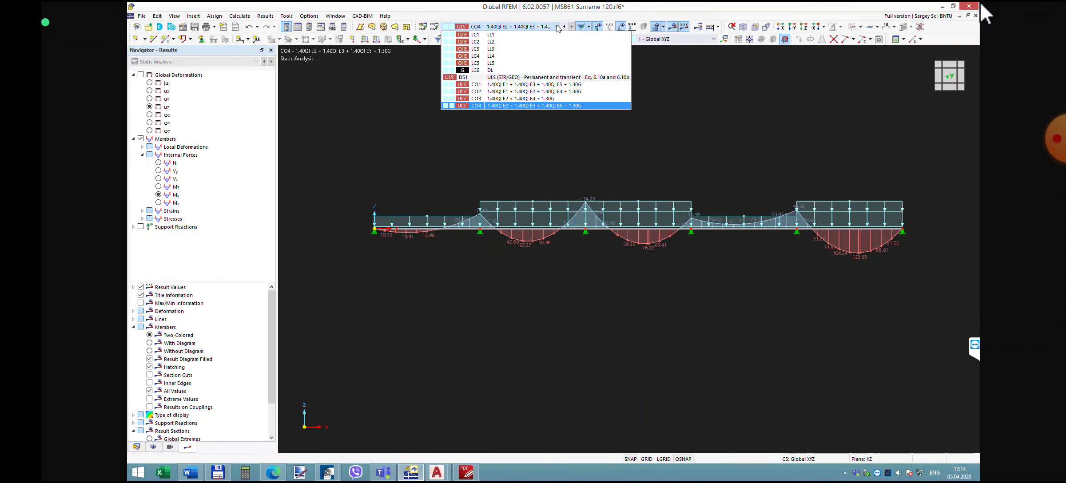
{"action": "left_click", "coordinate": [551, 77]}
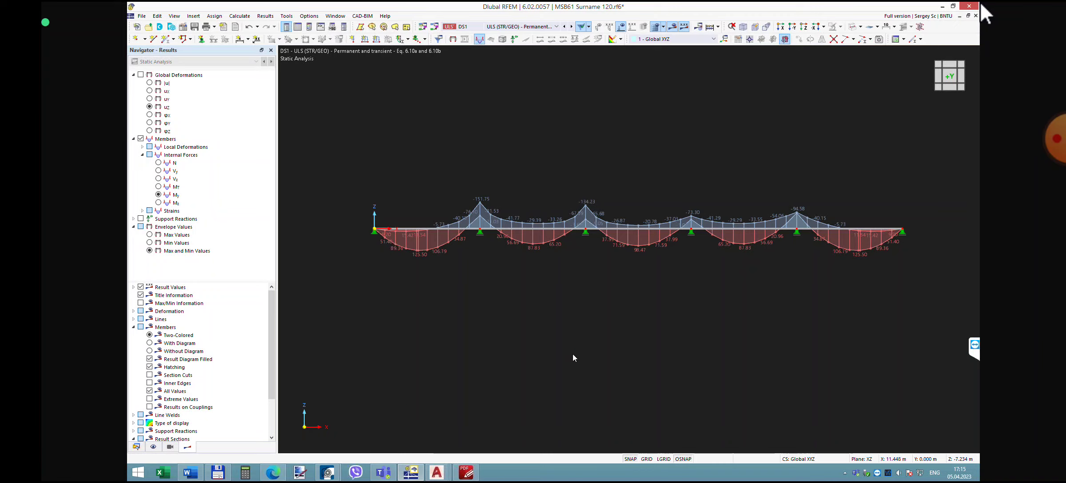
- Create result combination RC1 and assign load cases LC1 to LC6 to it with factor 1.40
{"action": "left_click", "coordinate": [435, 27]}
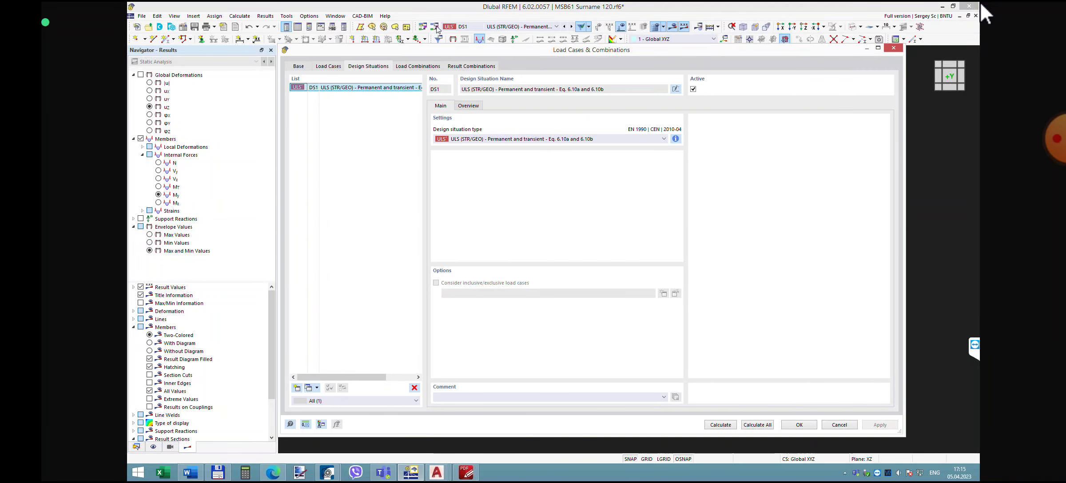
{"action": "left_click", "coordinate": [461, 67]}
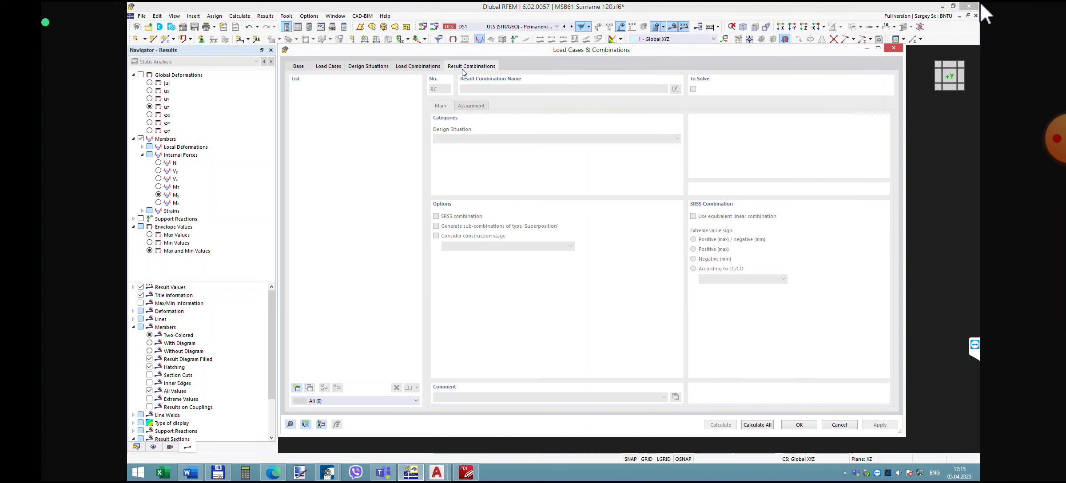
{"action": "left_click", "coordinate": [297, 387]}
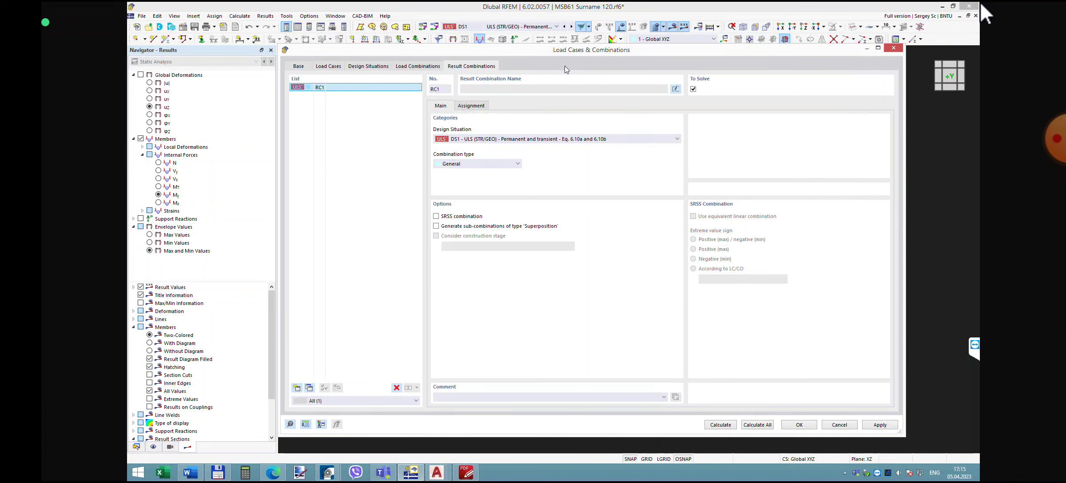
{"action": "left_click", "coordinate": [479, 104]}
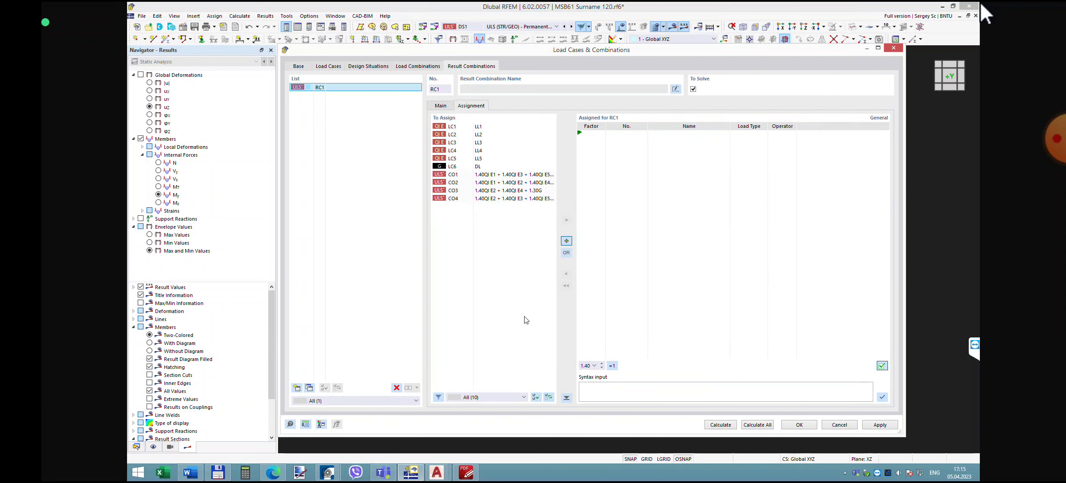
{"action": "left_click", "coordinate": [510, 128]}
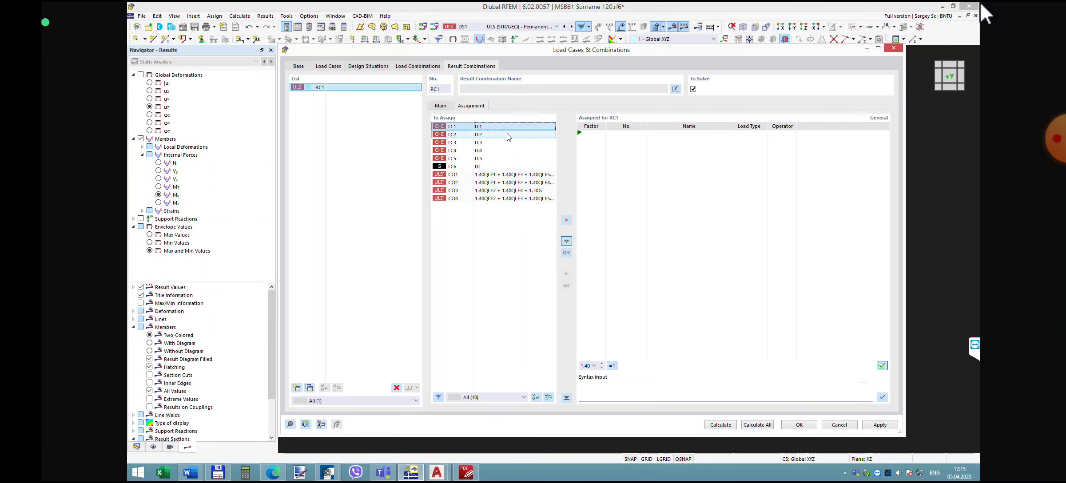
{"action": "left_click", "coordinate": [504, 168], "text": "shift"}
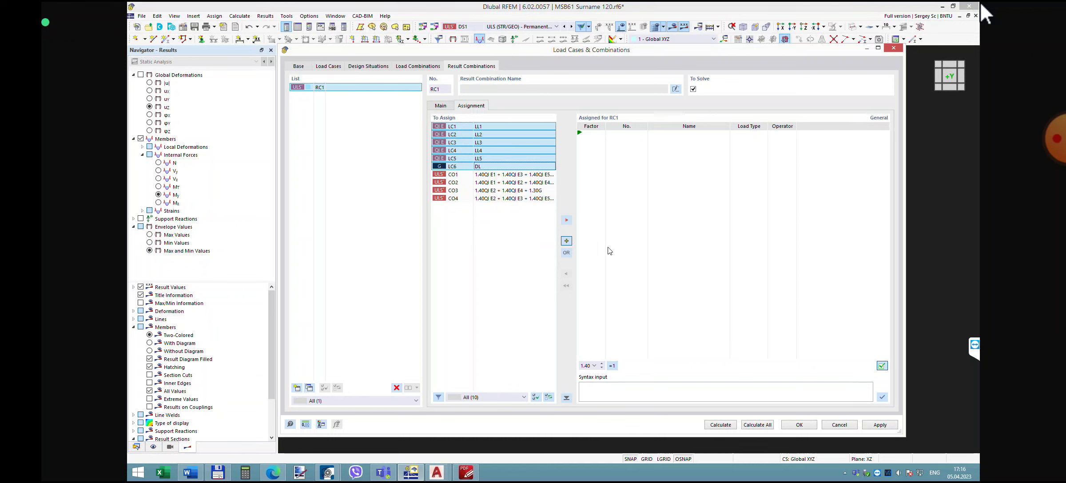
{"action": "left_click", "coordinate": [566, 220]}
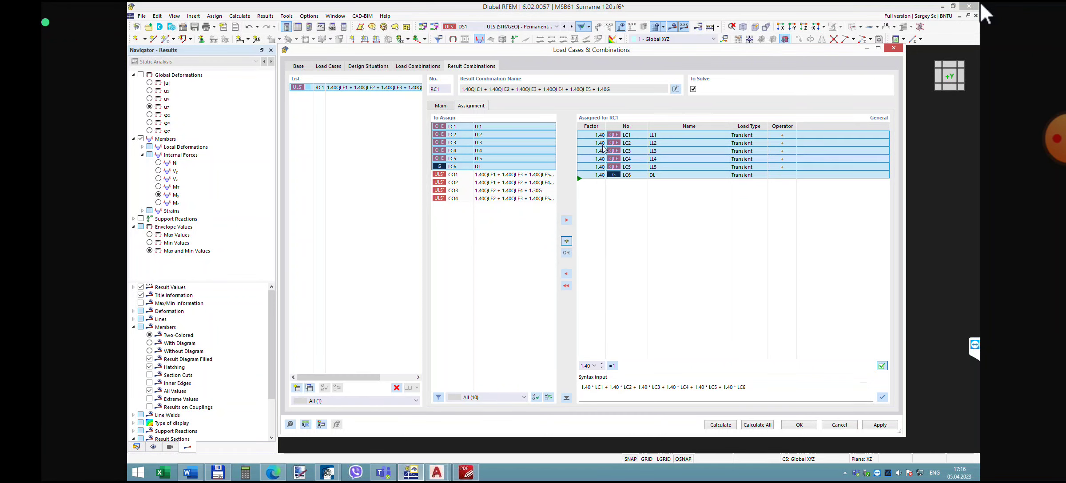
- Set the factor of dead load case LC6 in result combination RC1 to 1.30
{"action": "left_click", "coordinate": [599, 176]}
{"action": "left_click", "coordinate": [651, 218]}
{"action": "left_click", "coordinate": [603, 178]}
{"action": "left_click", "coordinate": [604, 178]}
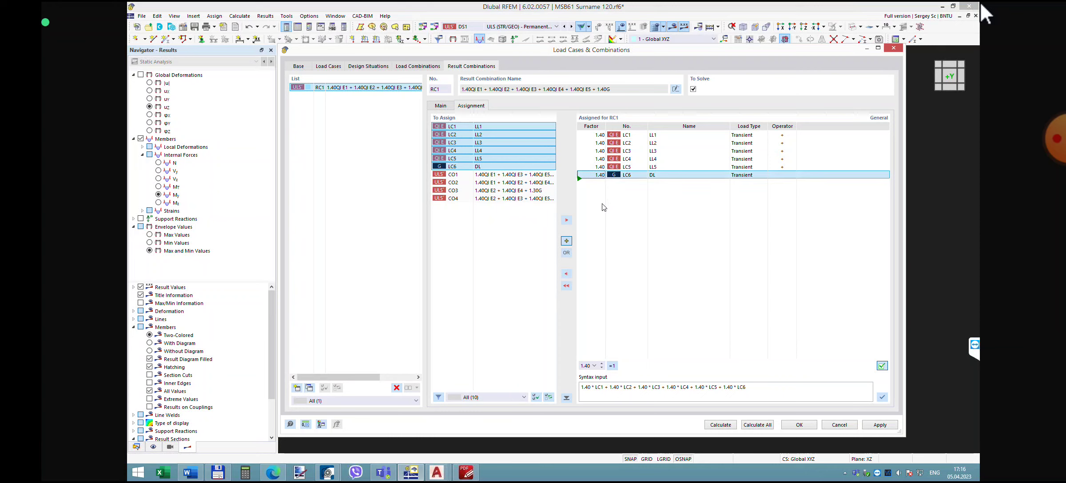
{"action": "left_click", "coordinate": [602, 178]}
{"action": "key", "text": "Tab"}
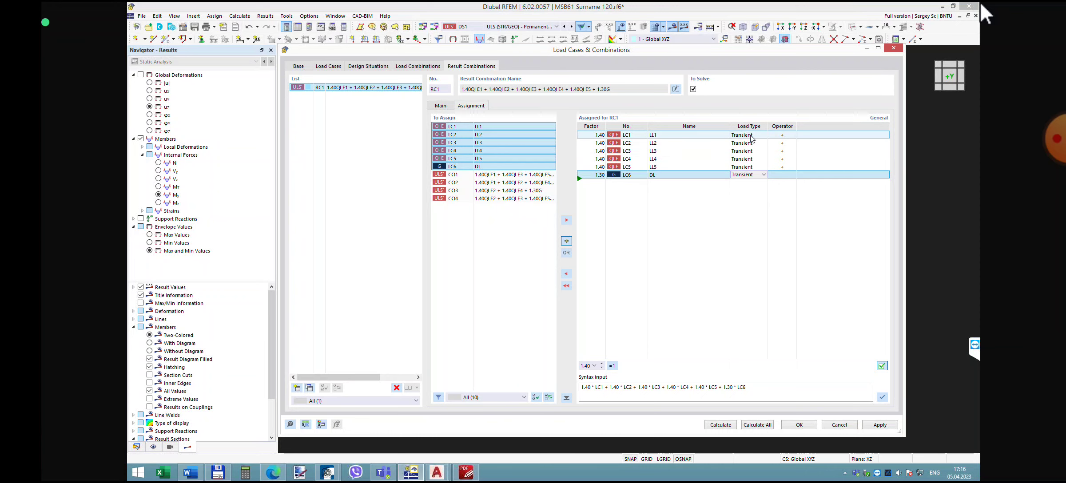
- Set the load type of LC6 in RC1 to Permanent and calculate all load cases and combinations
{"action": "left_click", "coordinate": [763, 175]}
{"action": "left_click", "coordinate": [762, 188]}
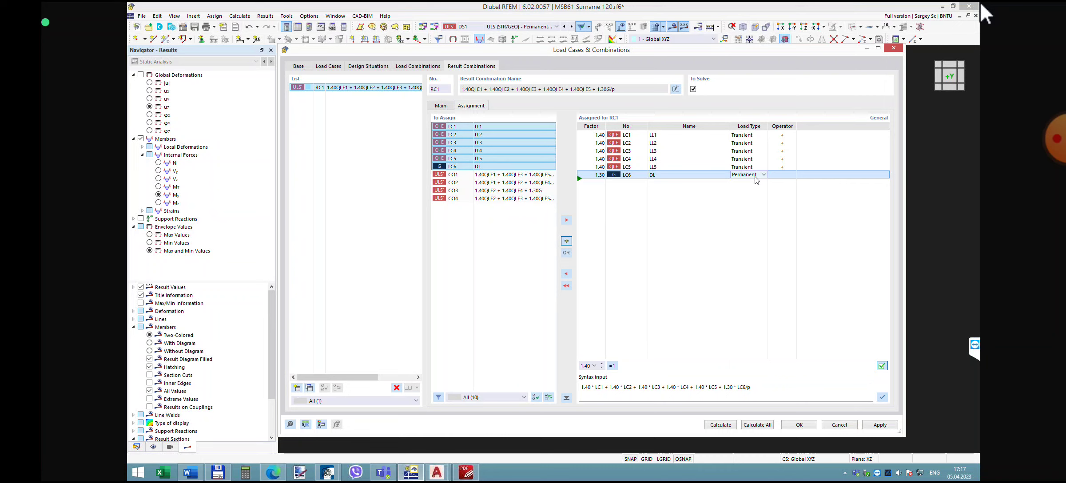
{"action": "left_click", "coordinate": [765, 424]}
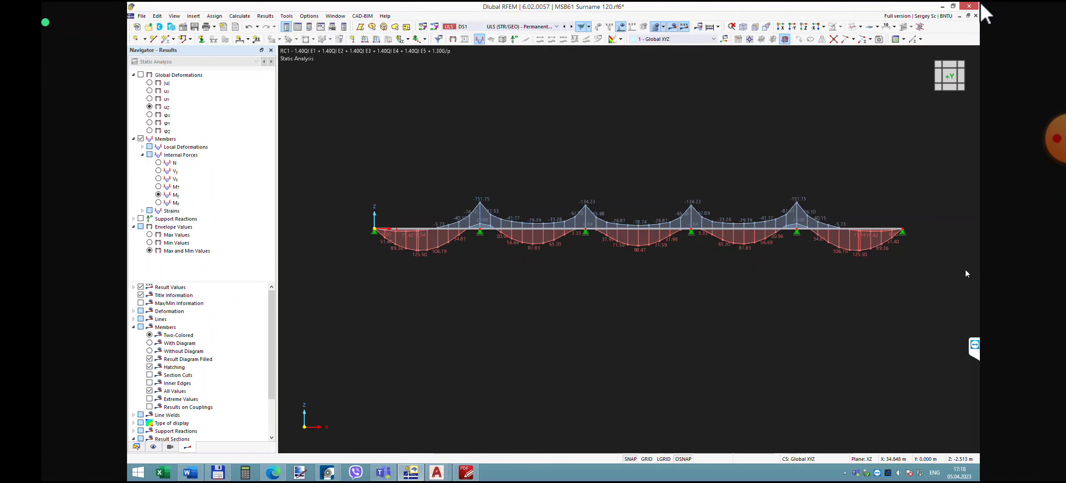
- Delete load combinations CO1 to CO4 and recalculate all remaining load cases and combinations
{"action": "left_click", "coordinate": [435, 27]}
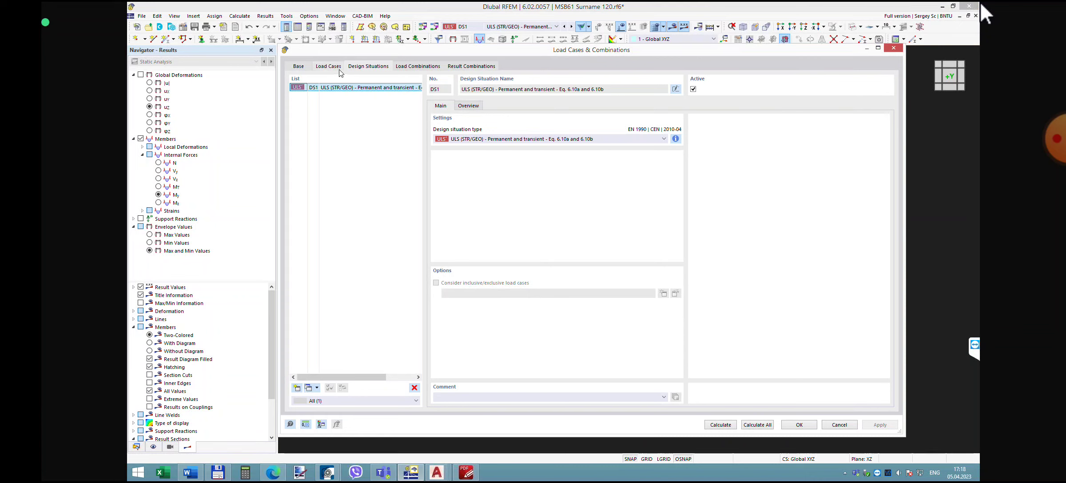
{"action": "left_click", "coordinate": [401, 67]}
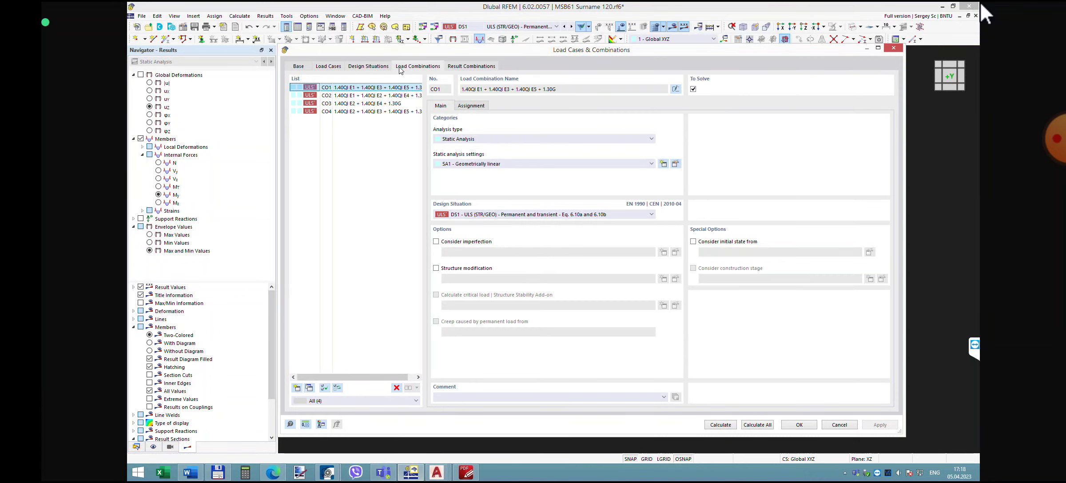
{"action": "left_click", "coordinate": [401, 112], "text": "shift"}
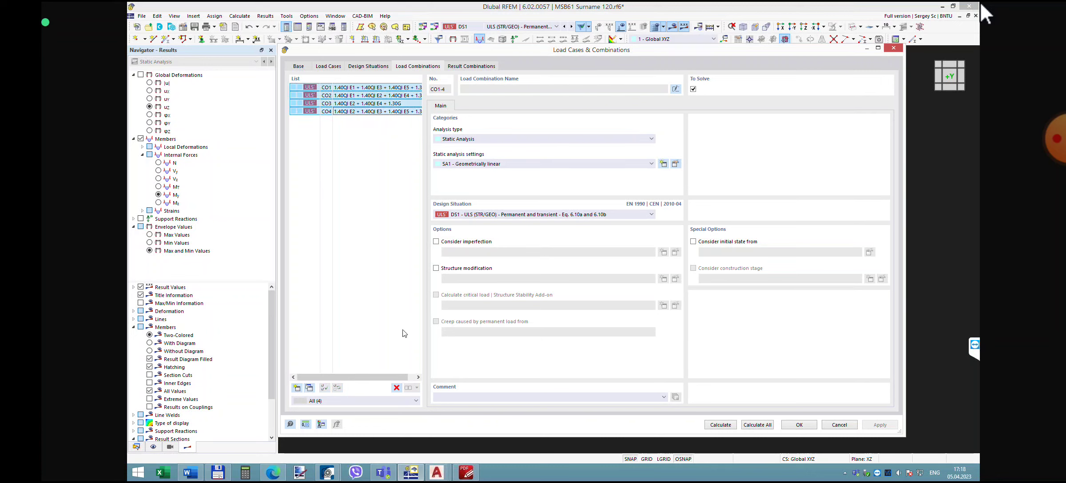
{"action": "left_click", "coordinate": [396, 388]}
{"action": "left_click", "coordinate": [562, 269]}
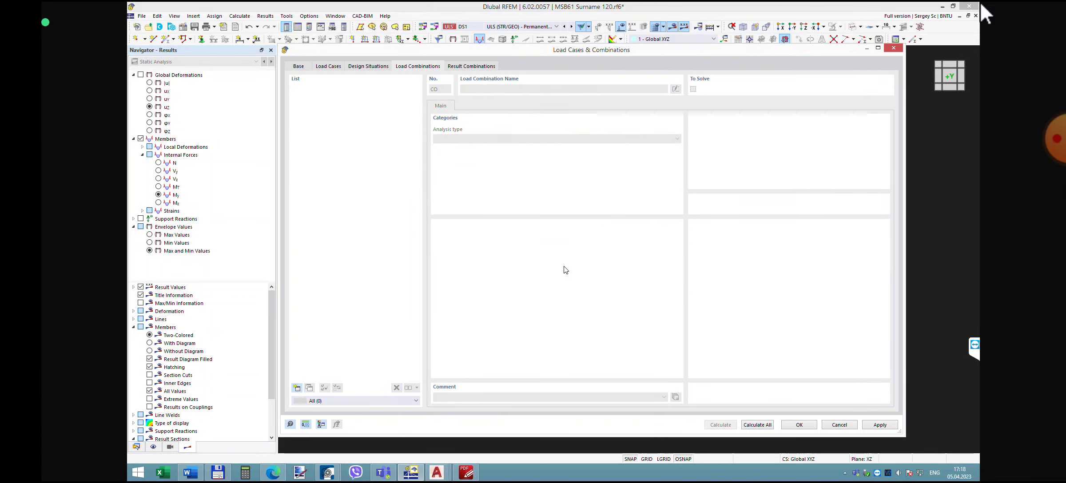
{"action": "left_click", "coordinate": [761, 425]}
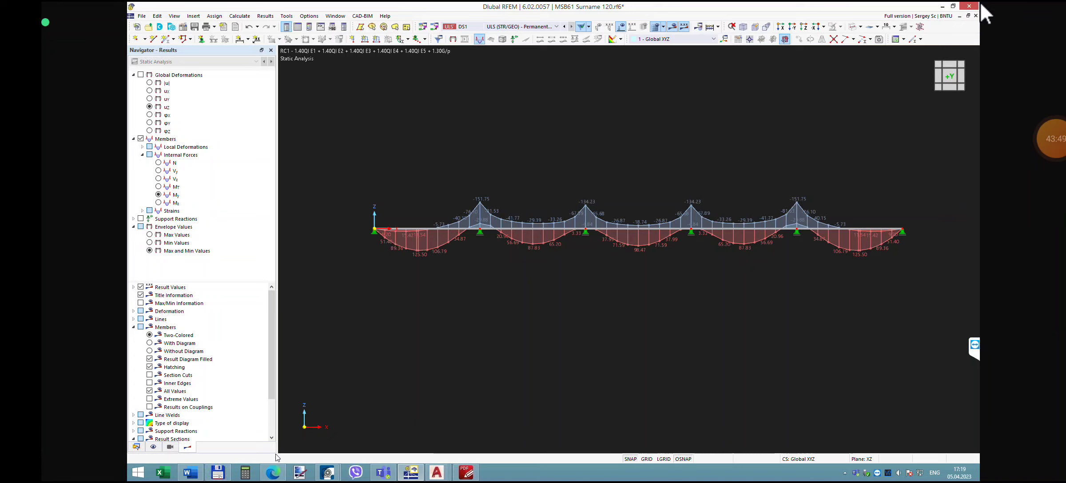
- Switch to ACDSee Photo Studio and look through the PDF on designing monolithic reinforced concrete structures to СП 5.03.01-2020
{"action": "left_click", "coordinate": [327, 473]}
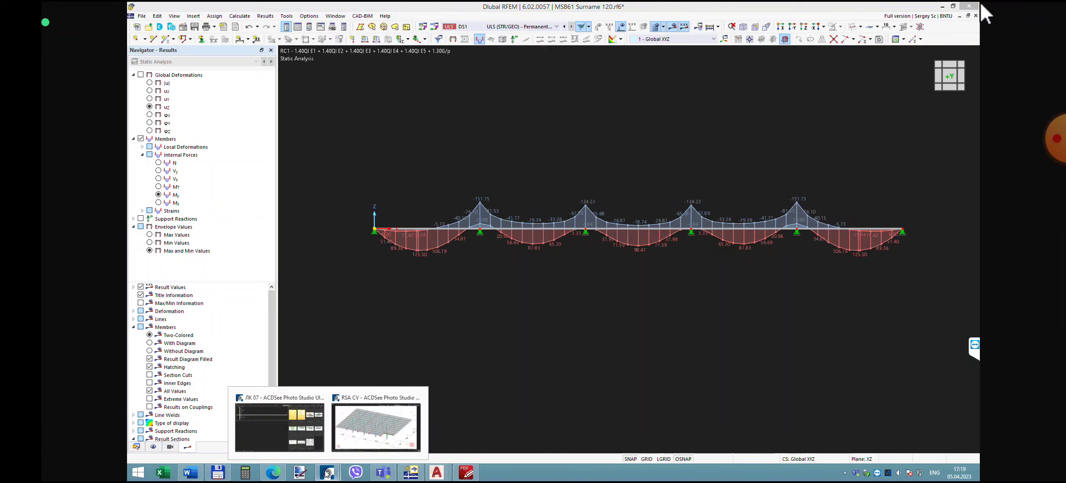
{"action": "left_click", "coordinate": [390, 435]}
{"action": "scroll", "coordinate": [389, 436], "scroll_direction": "down", "scroll_amount": 3}
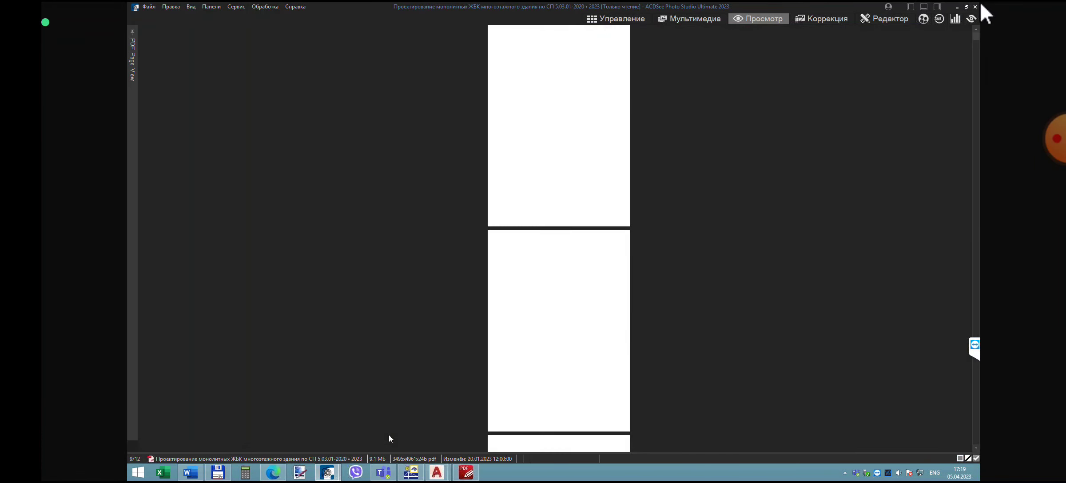